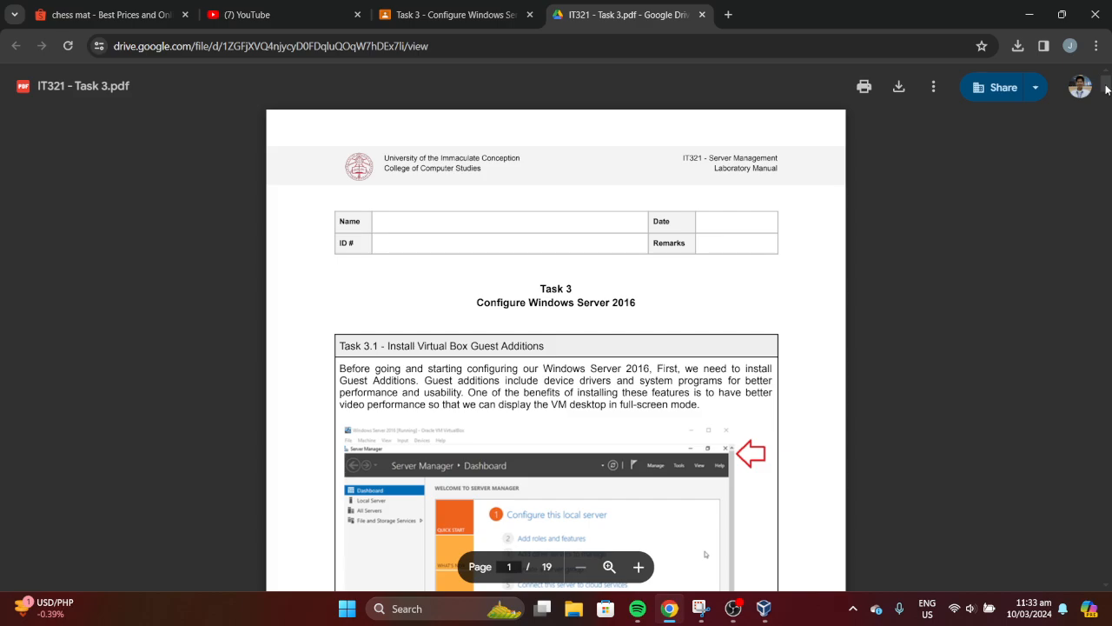
Scroll page 1 of IT321 - Task 3.pdf down to step 1 of the Guest Additions instructions
scroll(1106, 90, "down", 1)
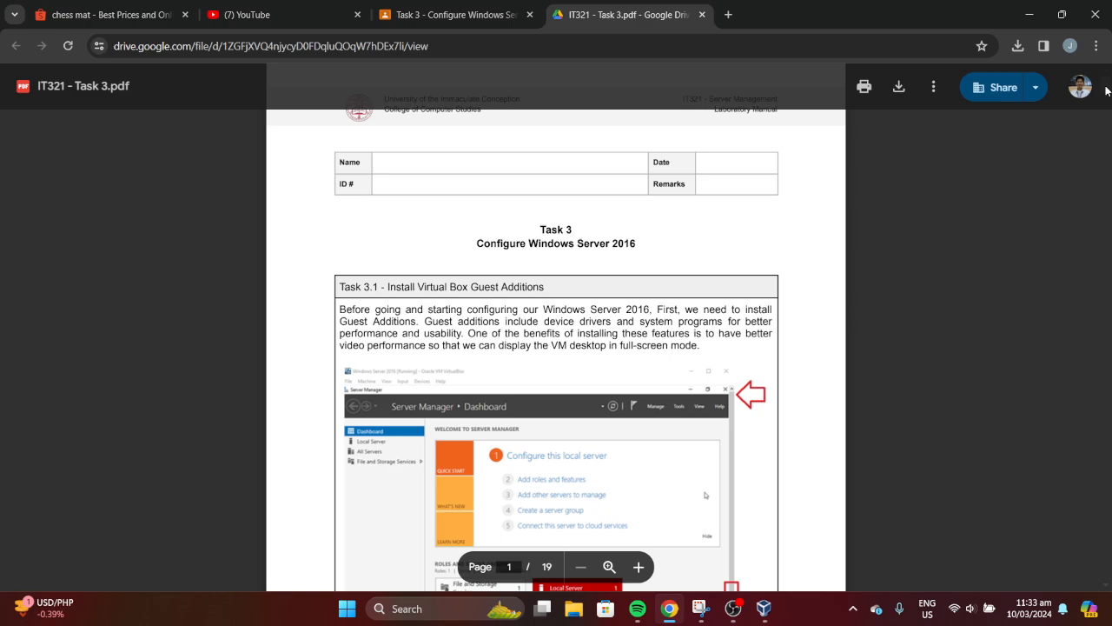
scroll(1106, 94, "down", 2)
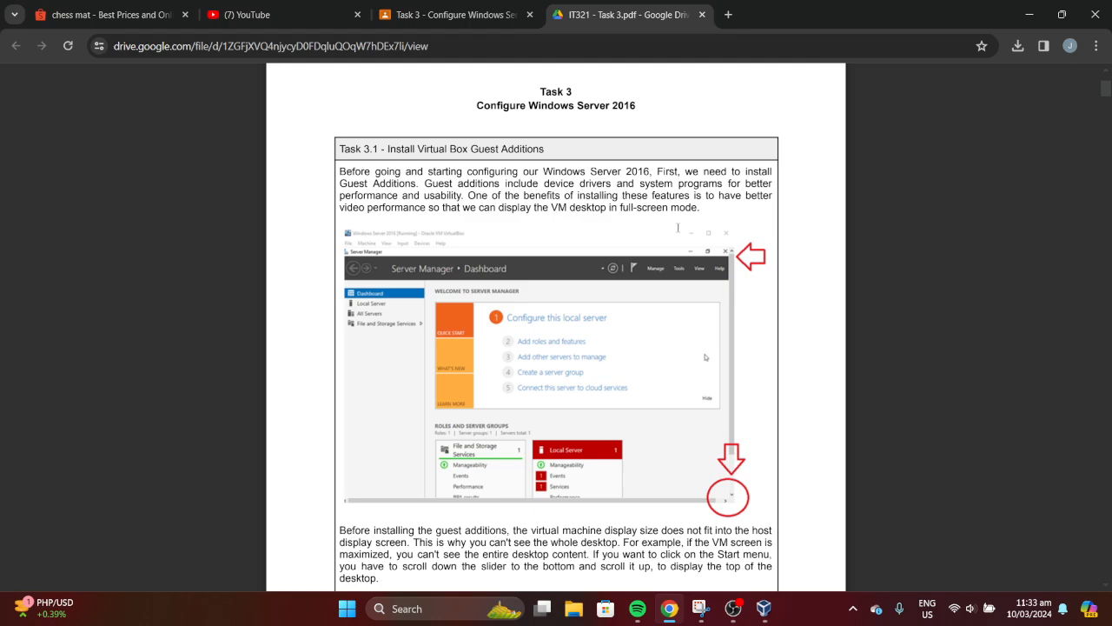
scroll(1097, 102, "down", 5)
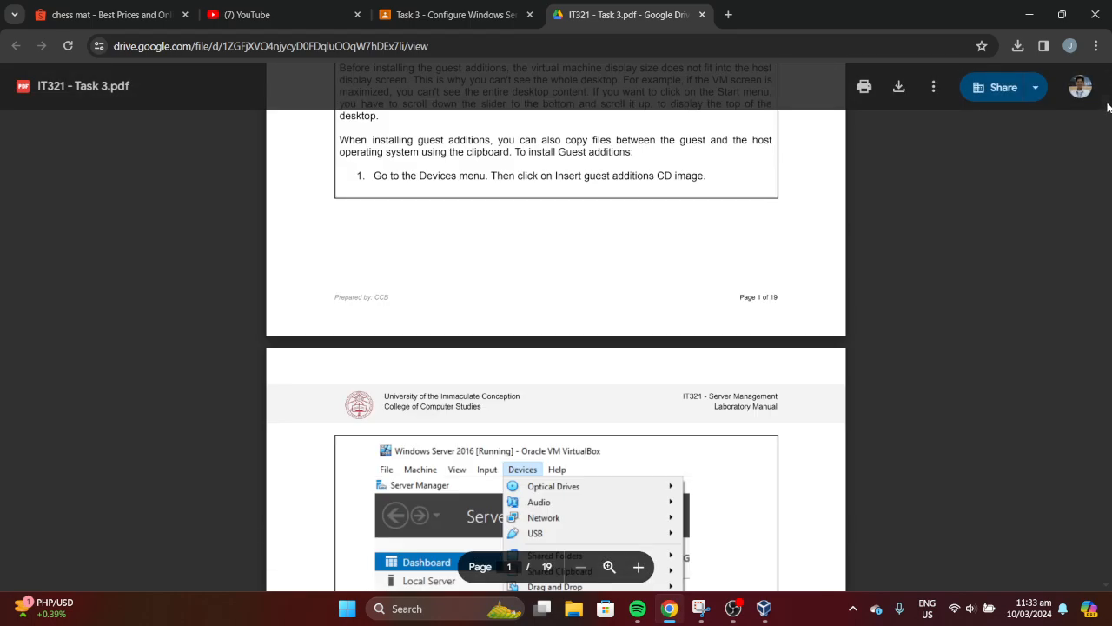
scroll(556, 347, "down", 4)
scroll(556, 347, "up", 9)
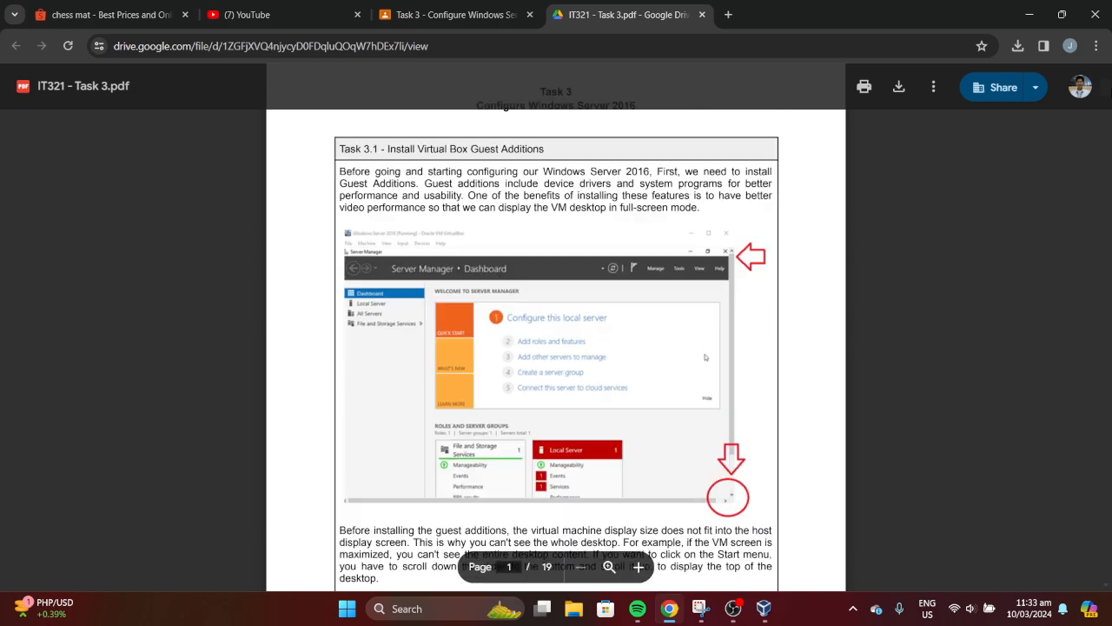
scroll(556, 347, "down", 2)
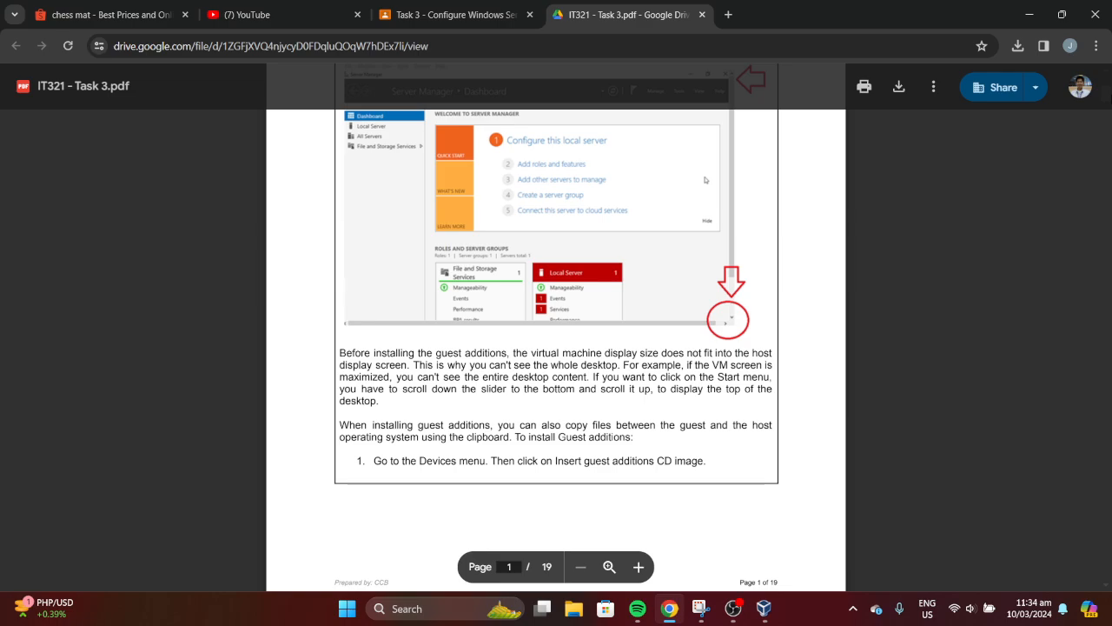
scroll(1110, 102, "down", 2)
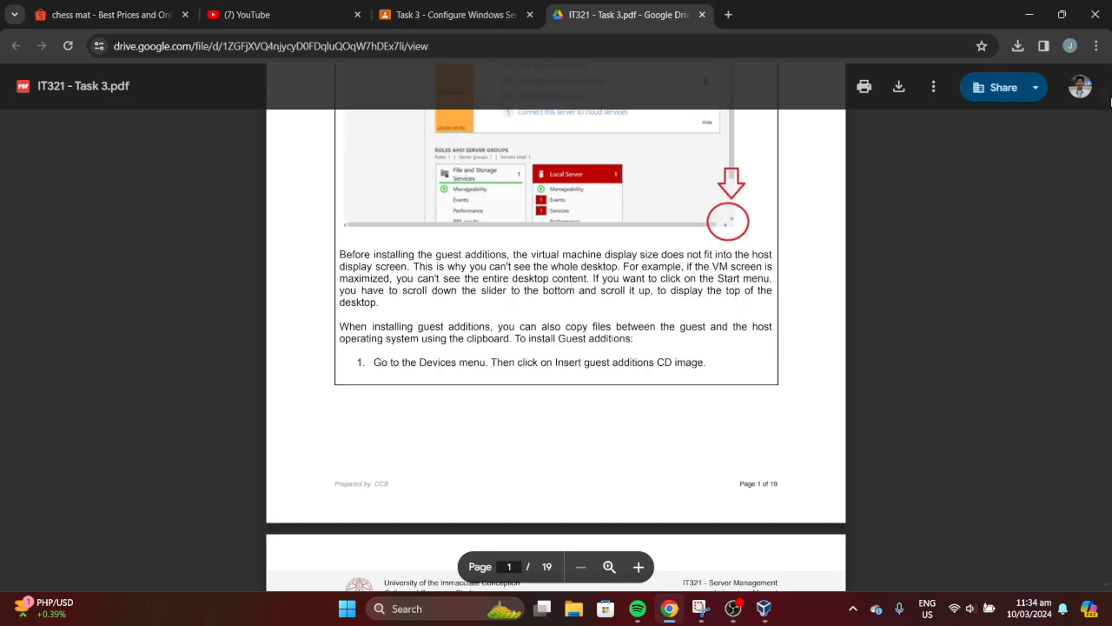
scroll(1111, 102, "down", 1)
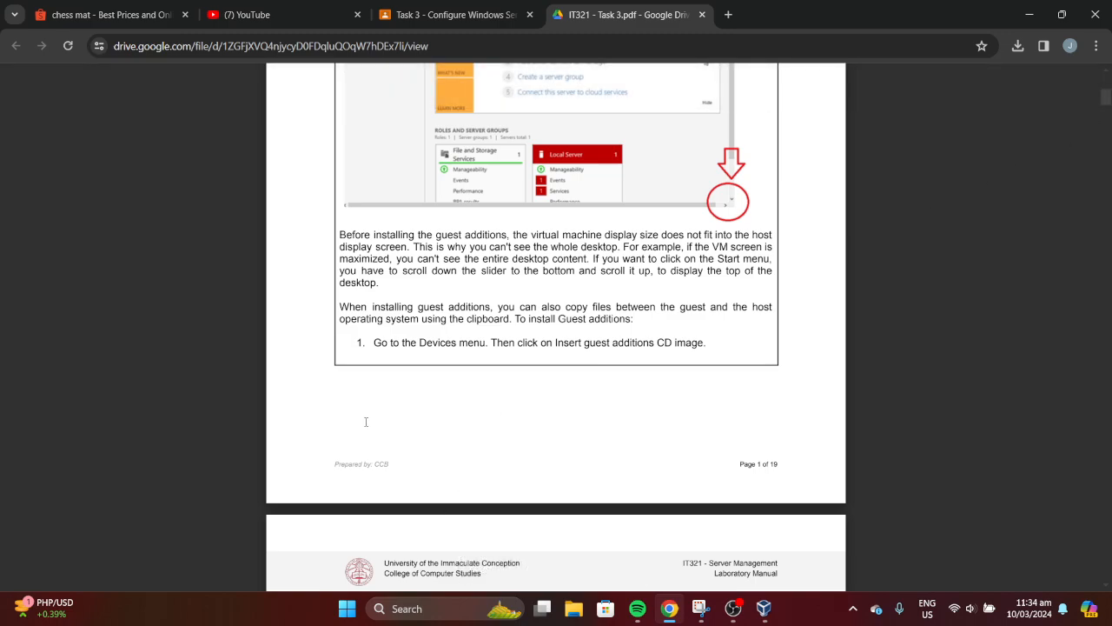
left_click(764, 608)
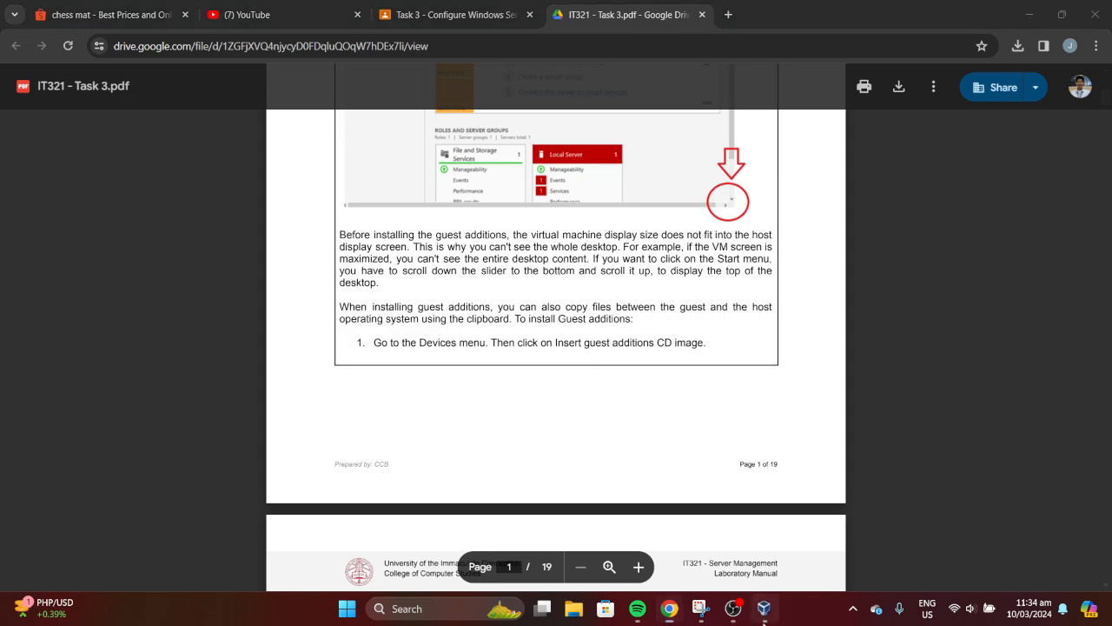
left_click(12, 23)
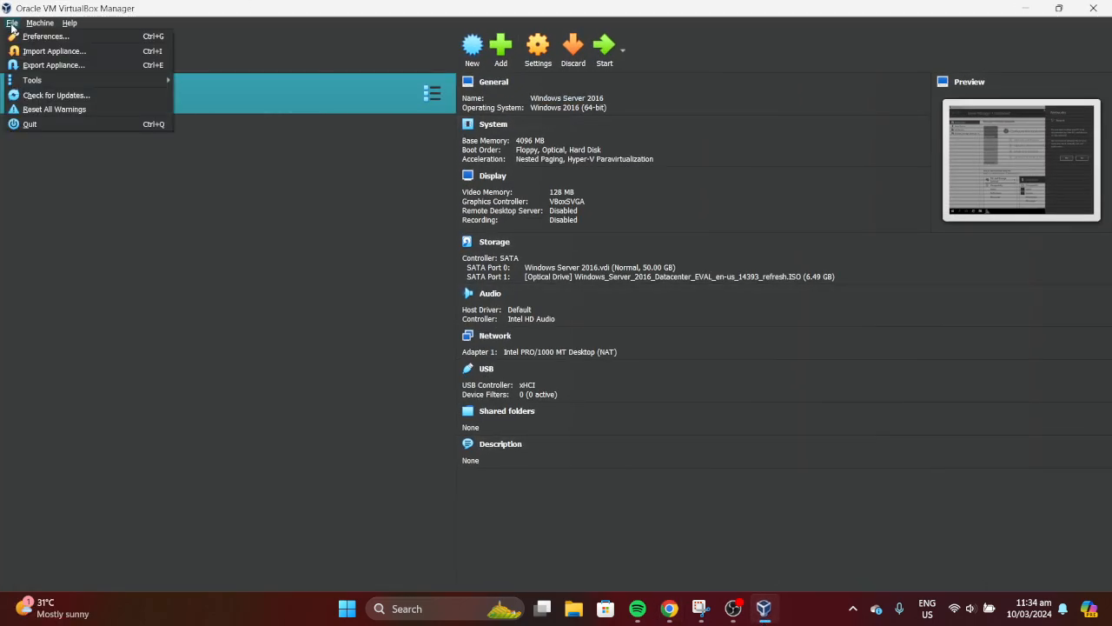
left_click(369, 288)
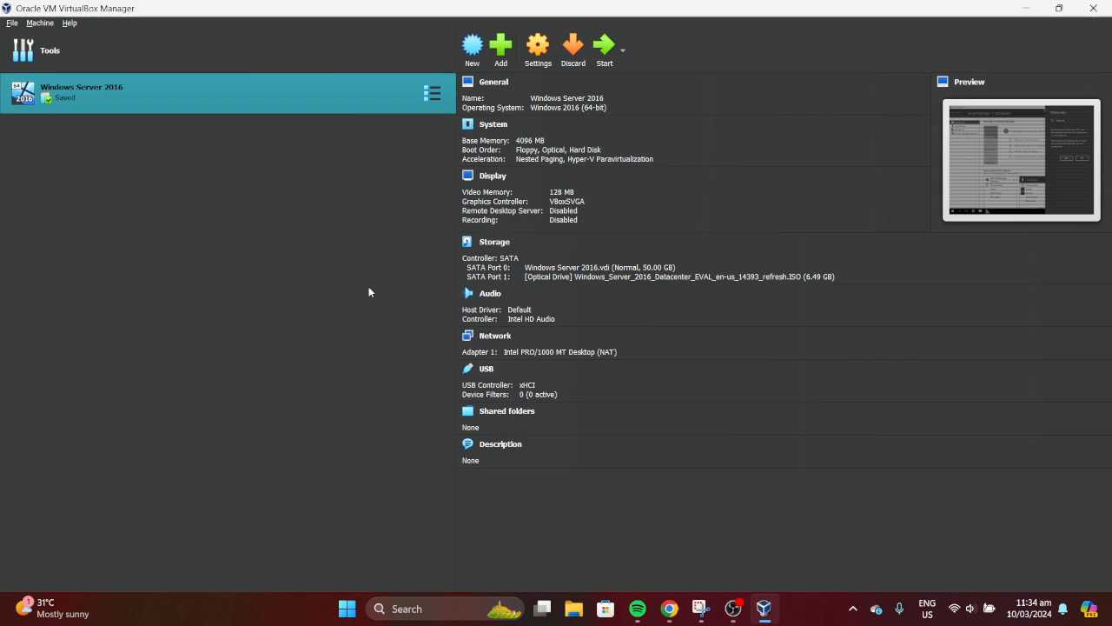
left_click(526, 53)
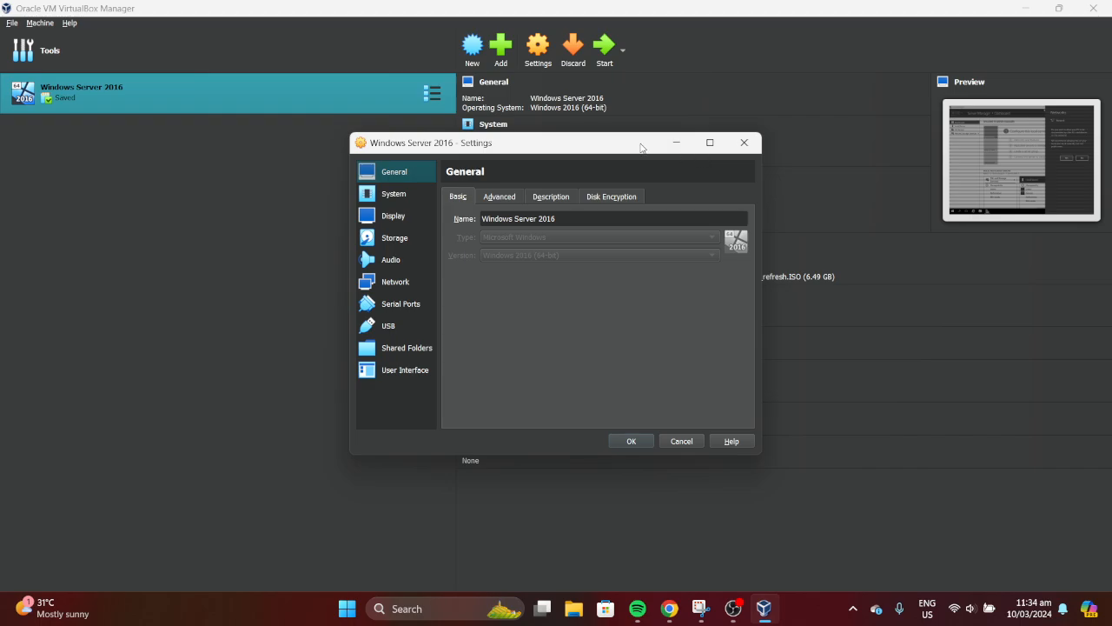
left_click_drag(635, 150, 641, 152)
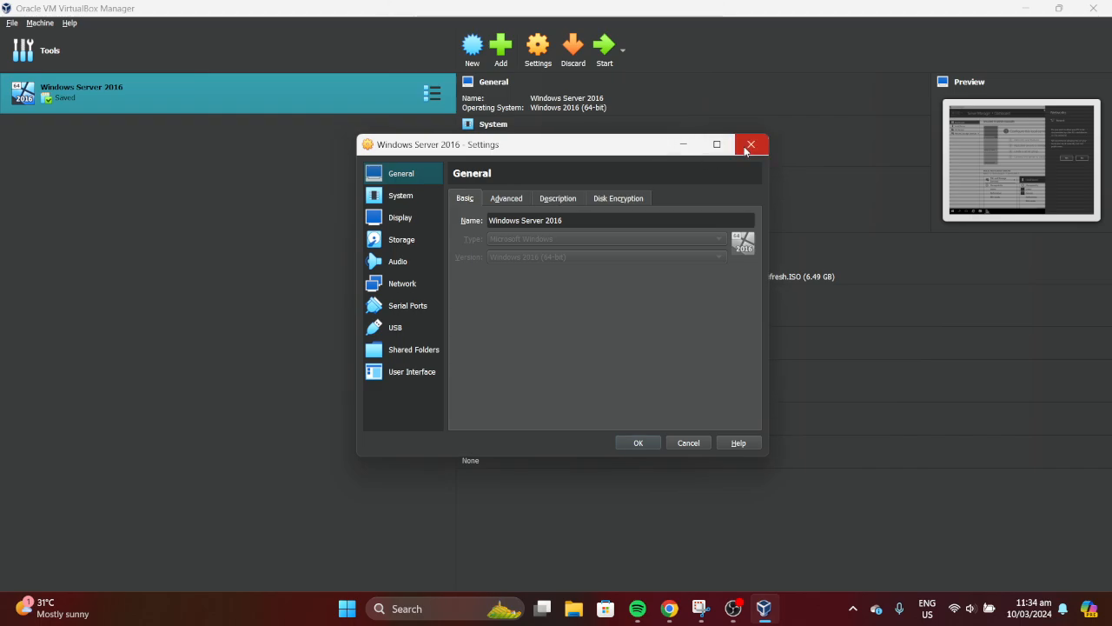
left_click(406, 203)
left_click(408, 216)
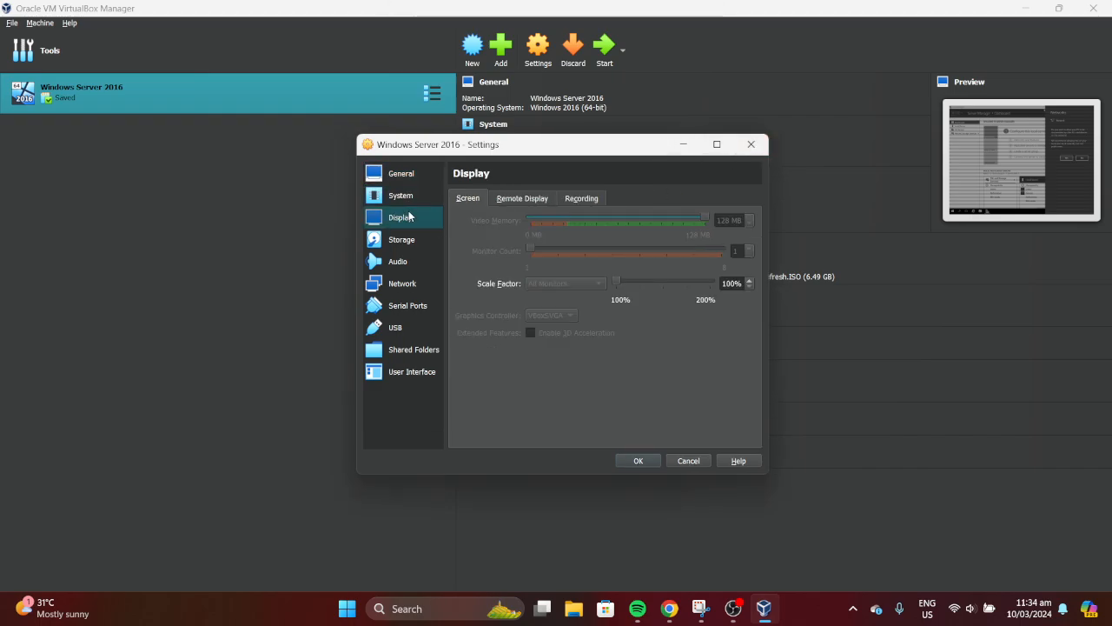
left_click(410, 242)
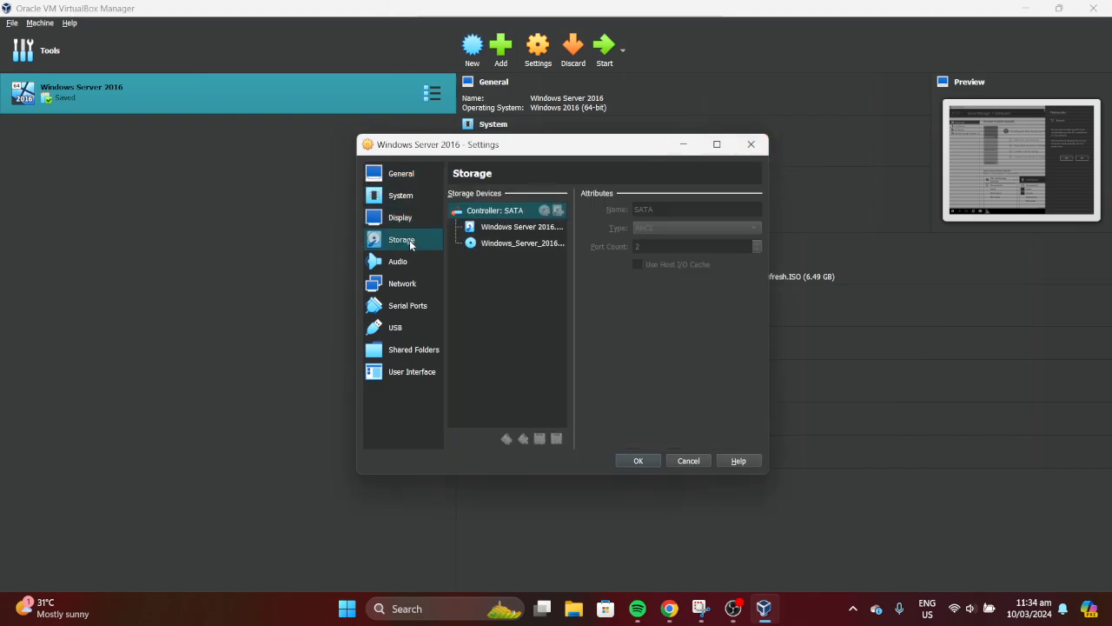
left_click(750, 144)
key("alt+Tab")
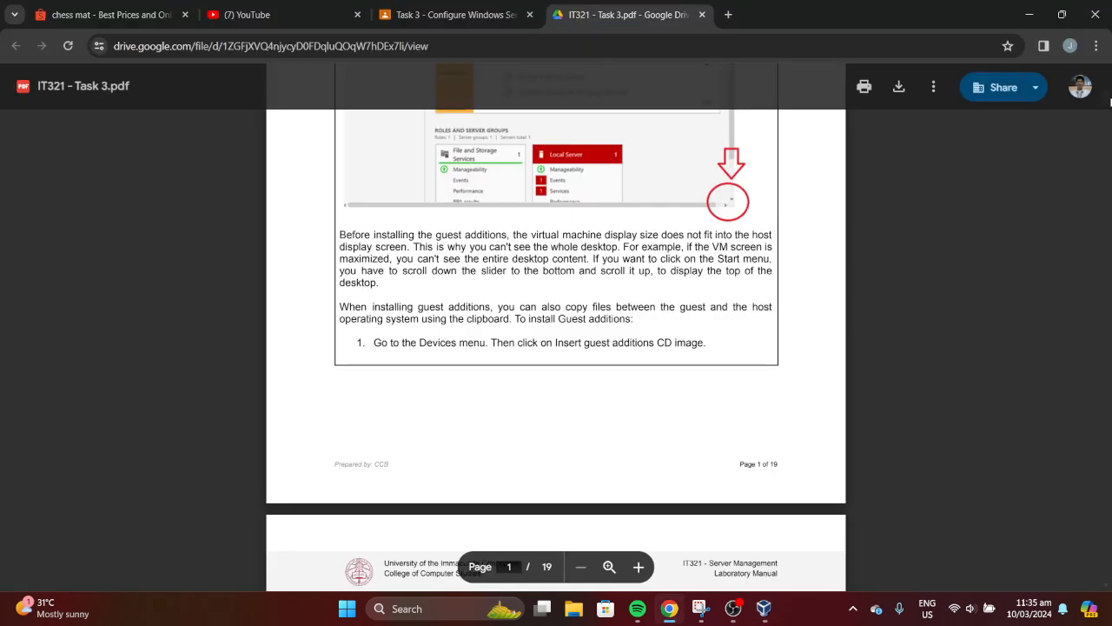
Scroll the PDF to the top of page 2, showing the Devices menu screenshot
scroll(1110, 103, "down", 1)
scroll(1110, 102, "up", 3)
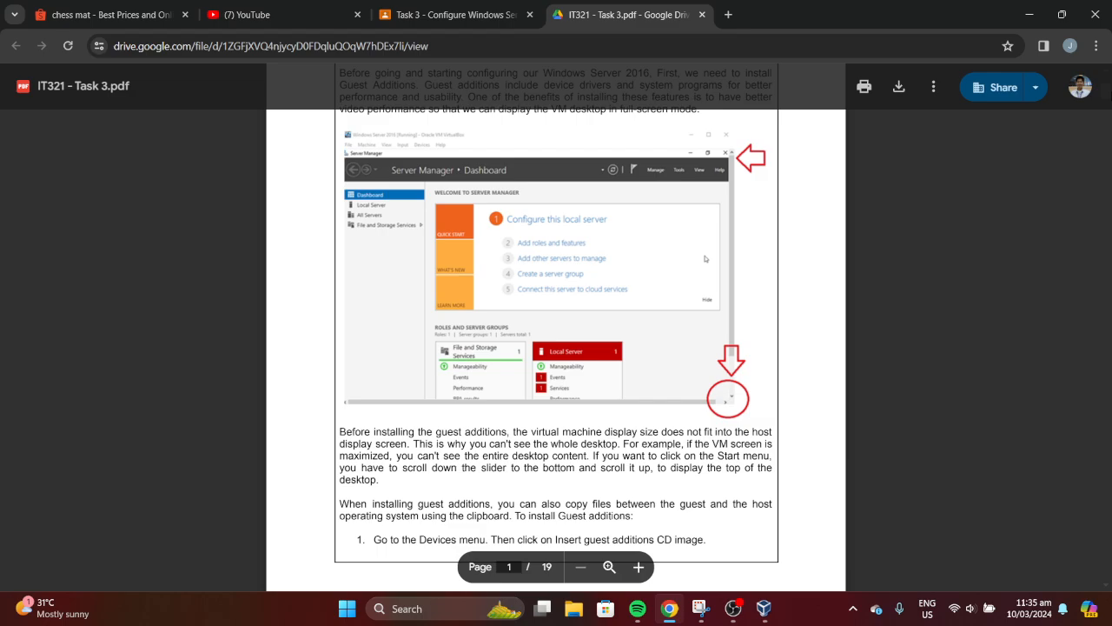
scroll(557, 348, "down", 6)
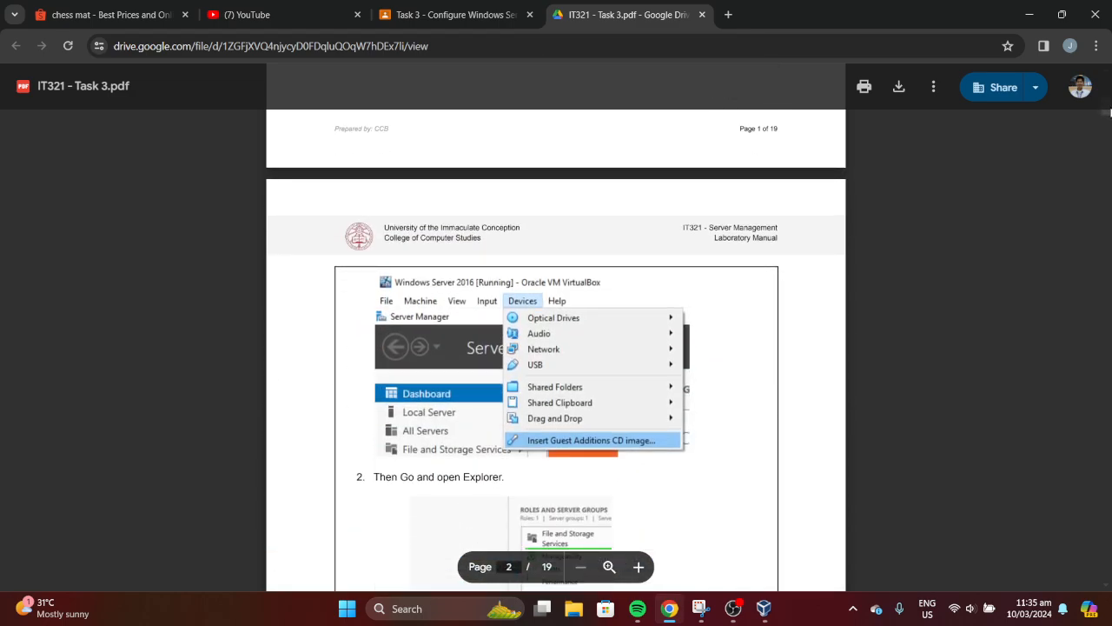
scroll(556, 348, "down", 1)
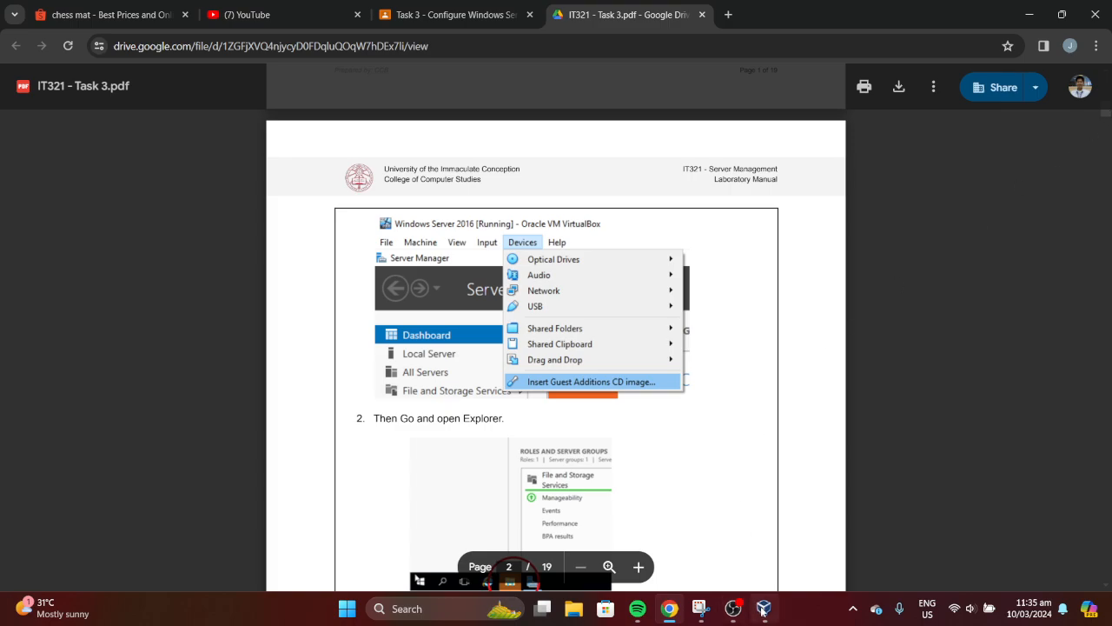
mouse_move(765, 613)
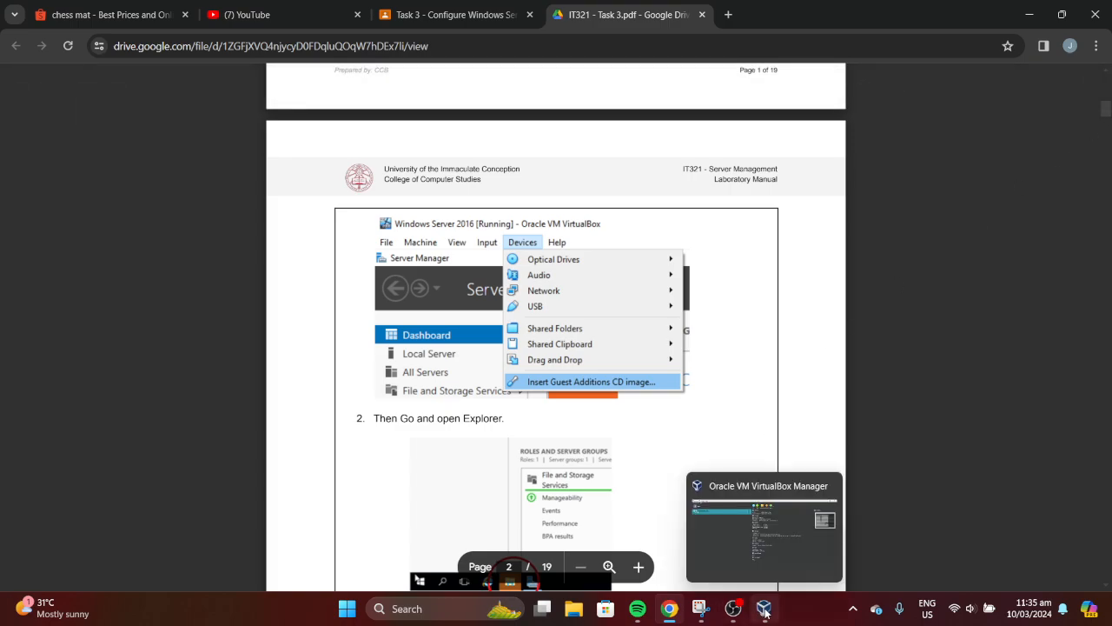
Start the Windows Server 2016 VM, recentre its window, and return to the Task 3 PDF
left_click(765, 612)
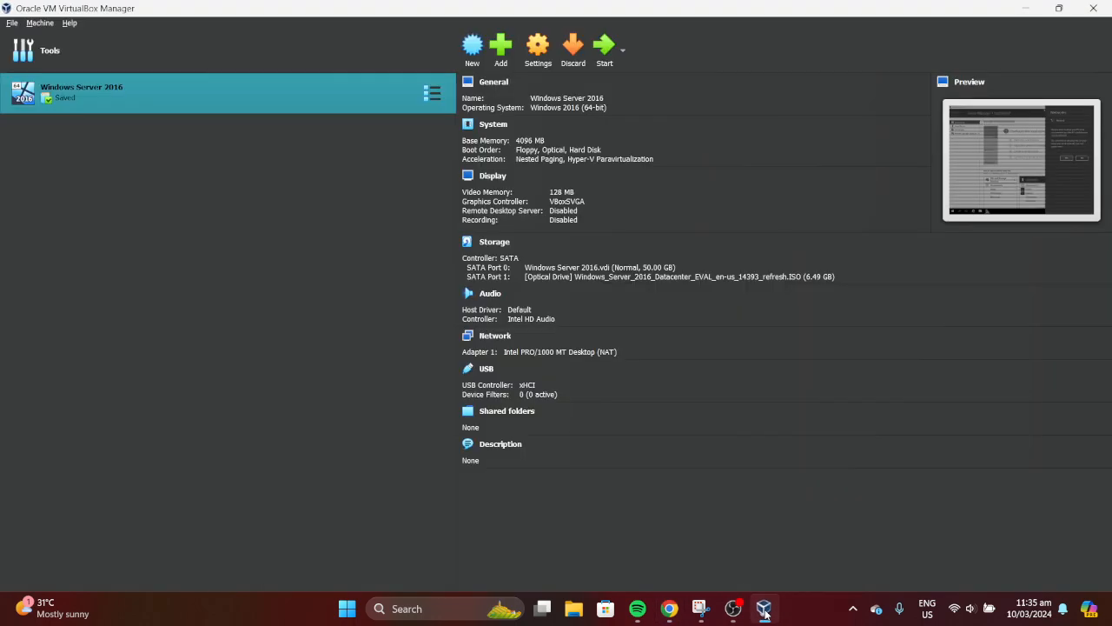
left_click(599, 54)
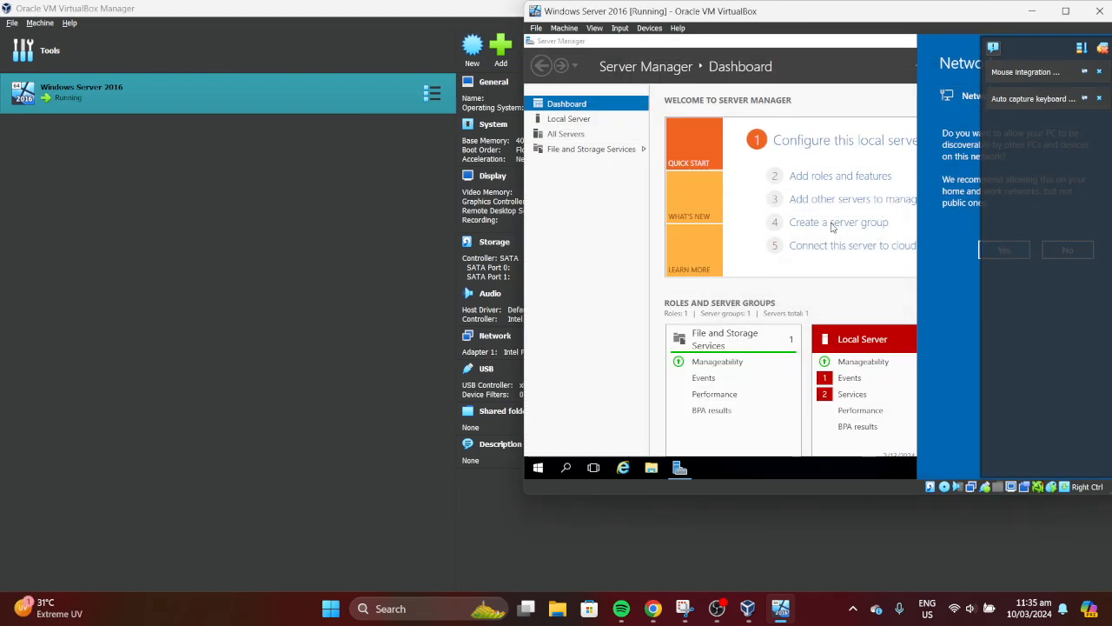
left_click_drag(881, 19, 644, 64)
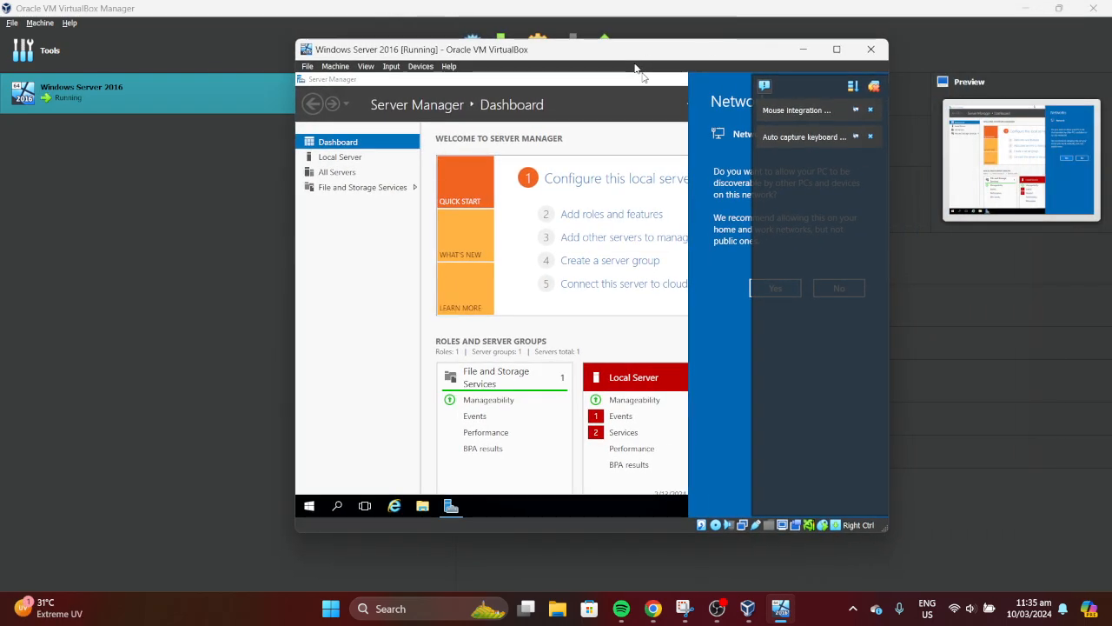
left_click(419, 68)
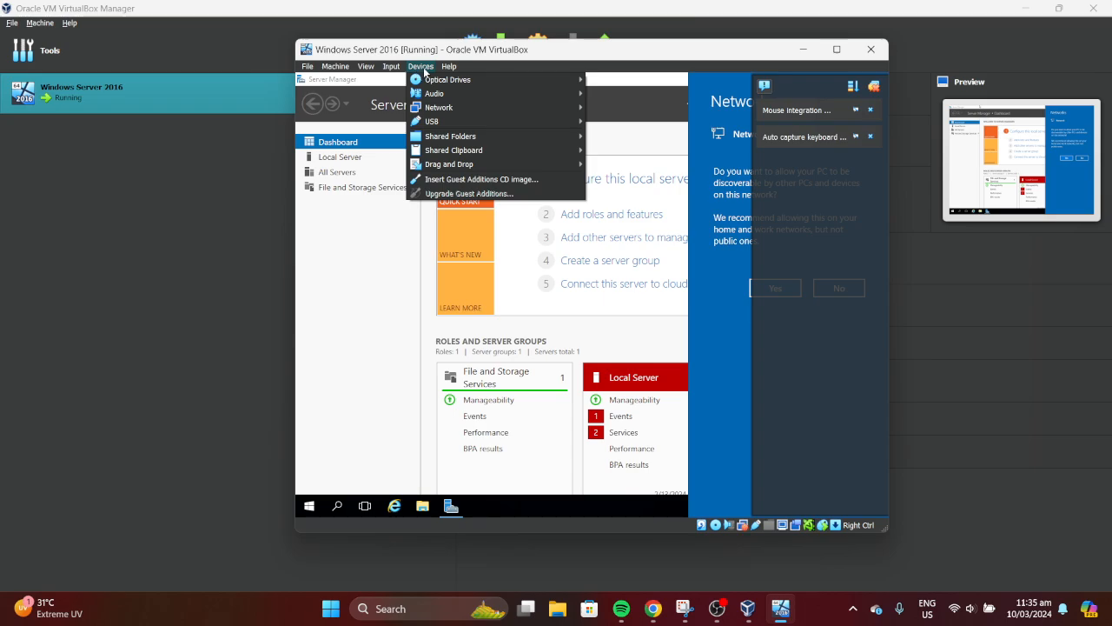
key("alt+Tab")
left_click(653, 608)
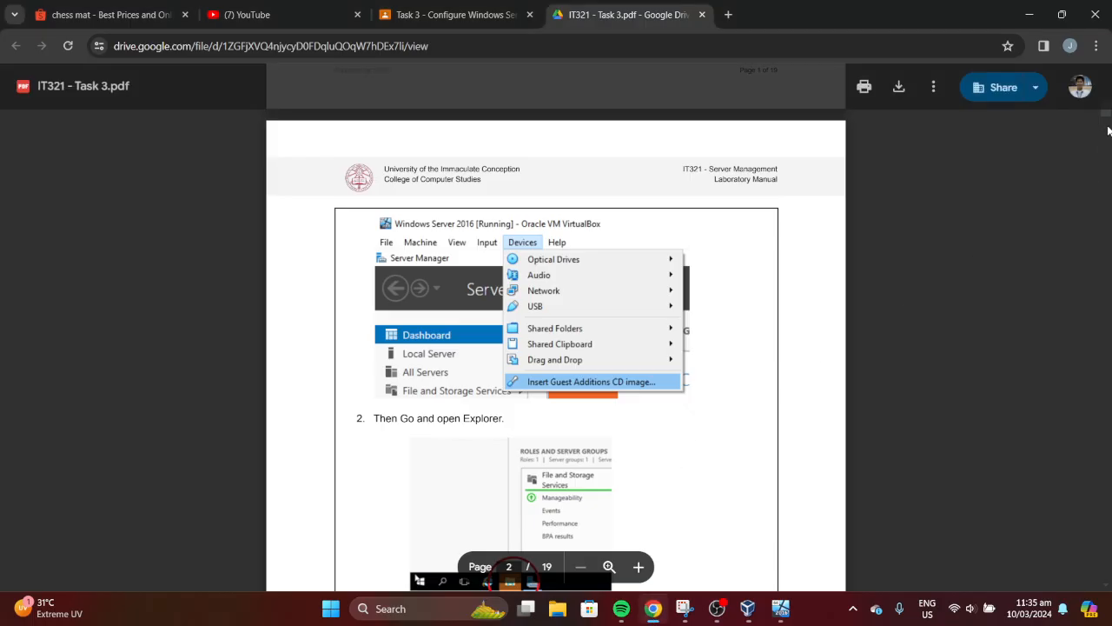
Insert the Guest Additions CD image through the running VM's Devices menu
left_click_drag(1108, 113, 1109, 103)
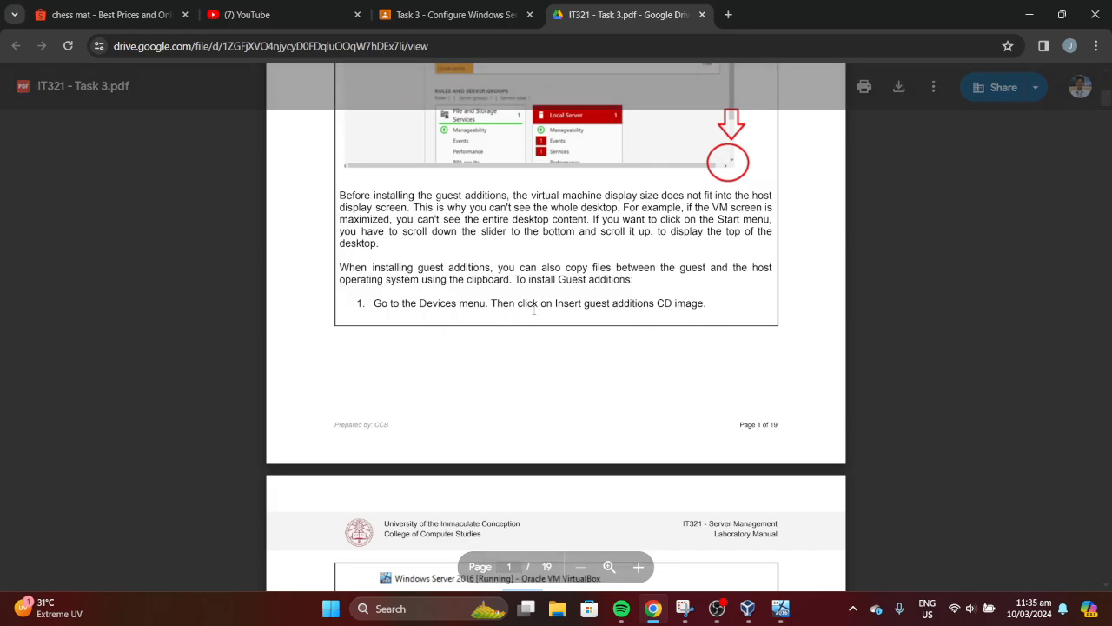
left_click(780, 609)
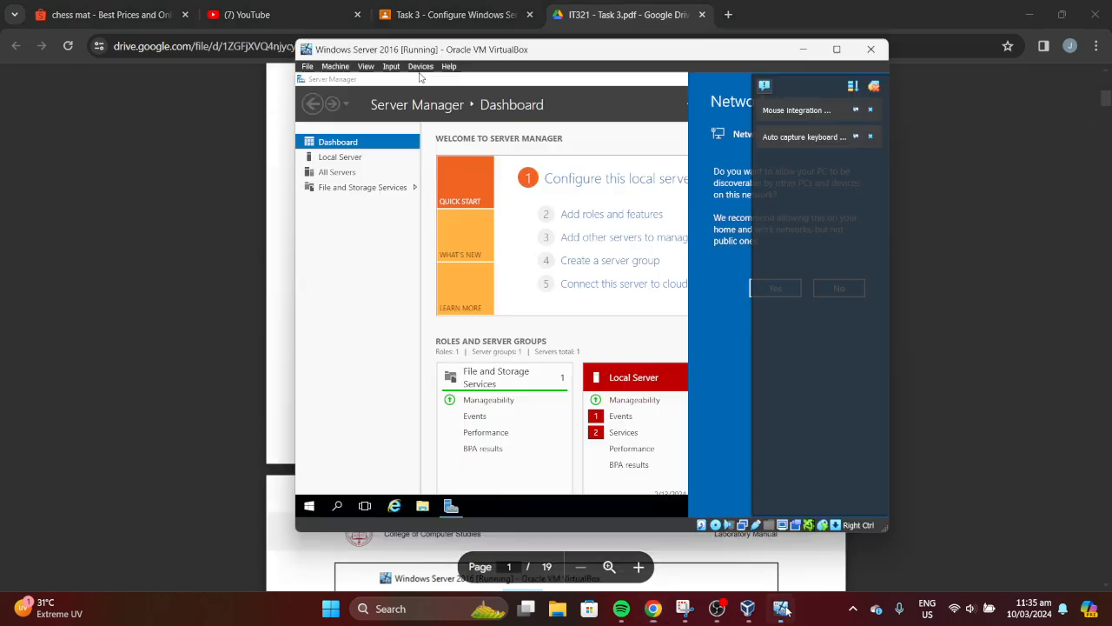
left_click(422, 67)
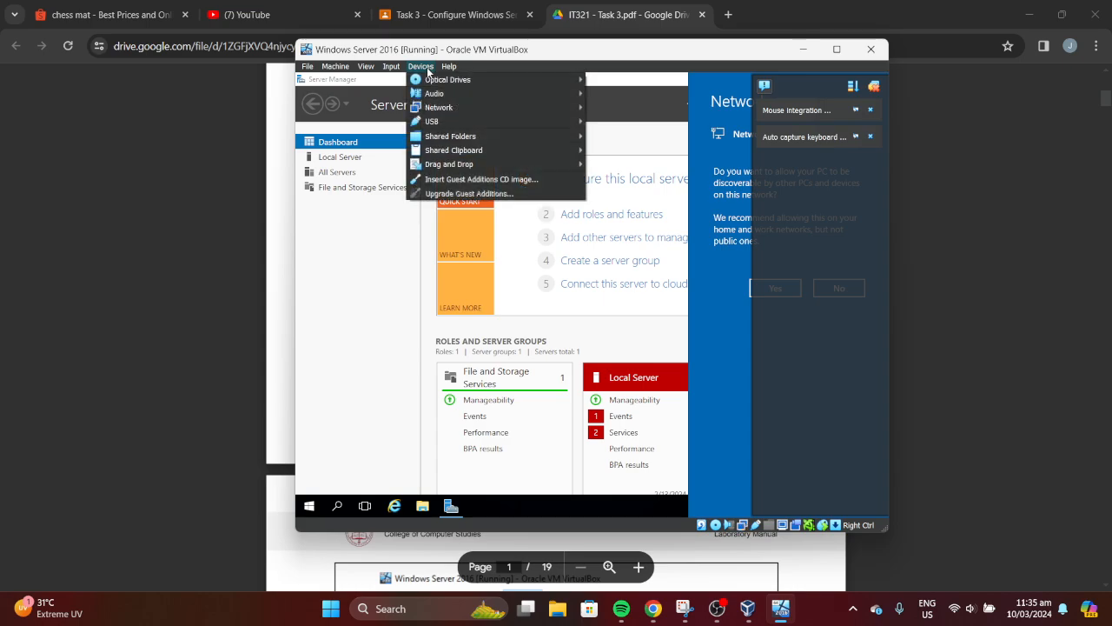
left_click(471, 180)
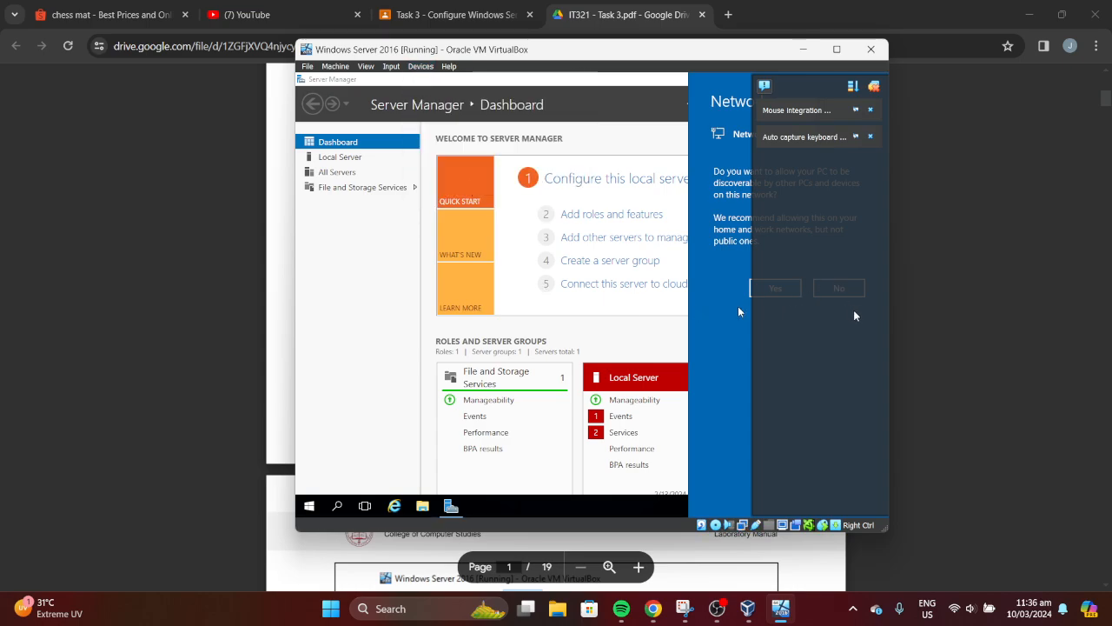
Clear the VirtualBox notifications, answer Yes to network discovery, and hide the VM
left_click(875, 86)
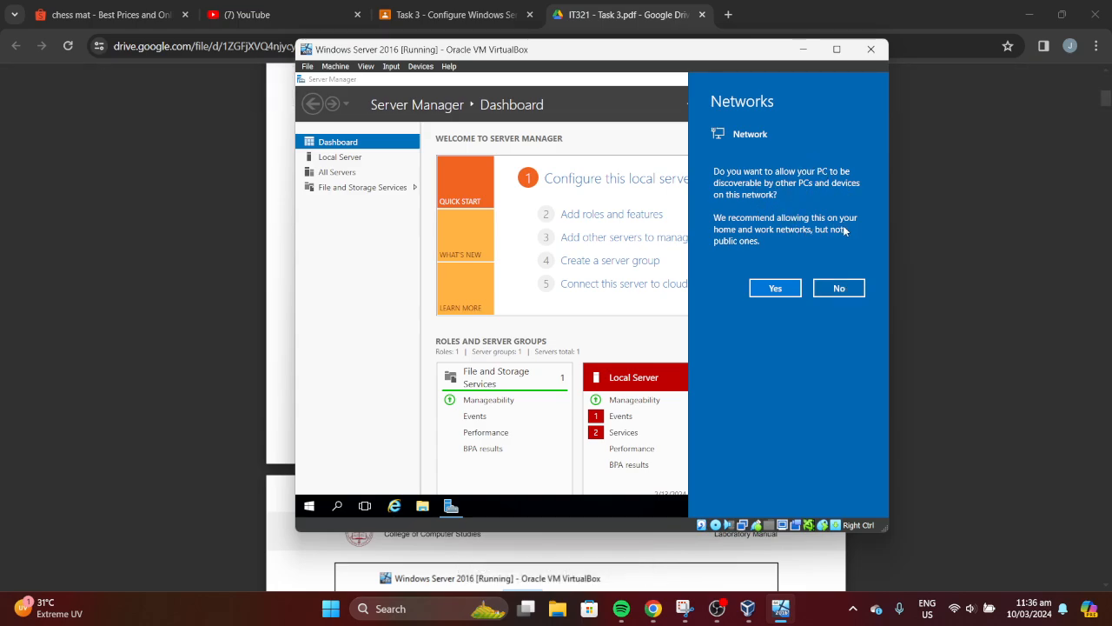
left_click(780, 289)
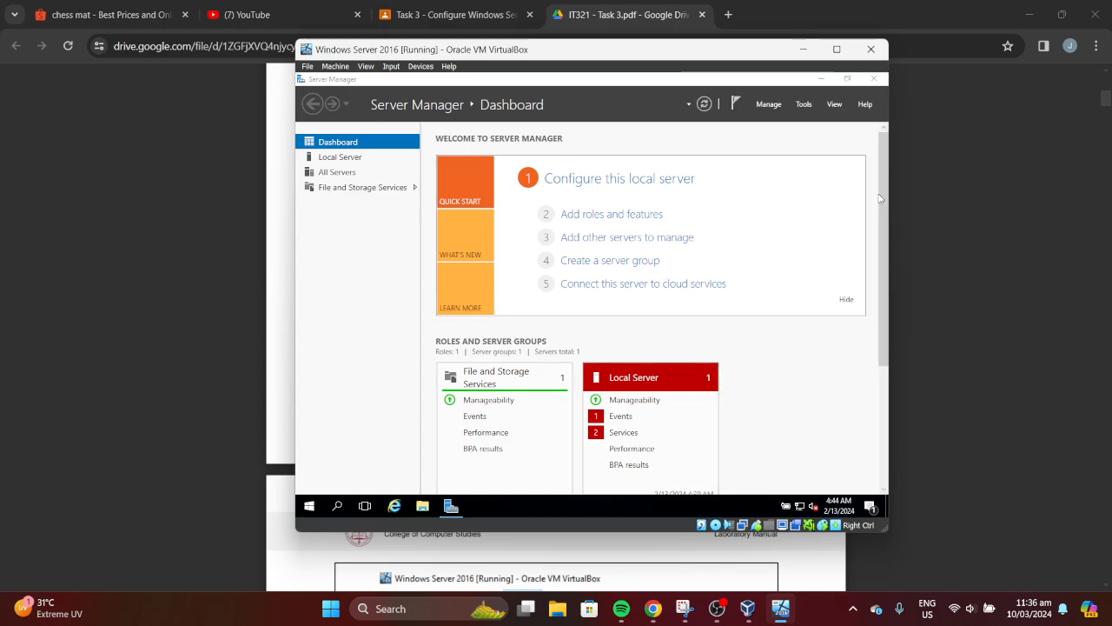
left_click_drag(879, 191, 889, 215)
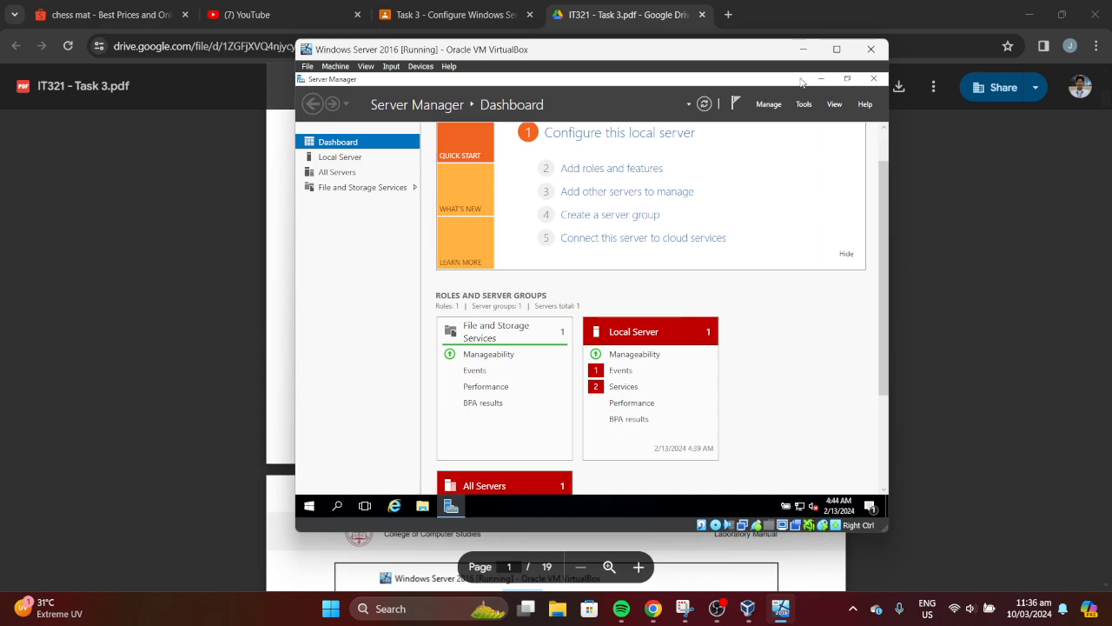
left_click(807, 51)
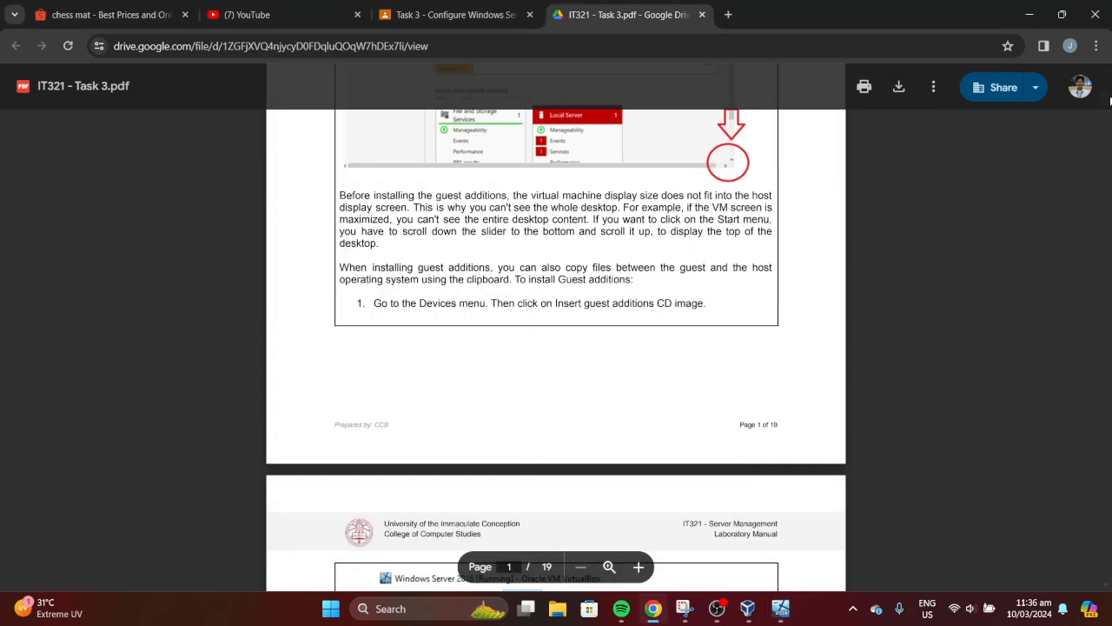
Insert the Guest Additions CD image again via Devices in the restored Windows Server VM
scroll(1110, 101, "down", 1)
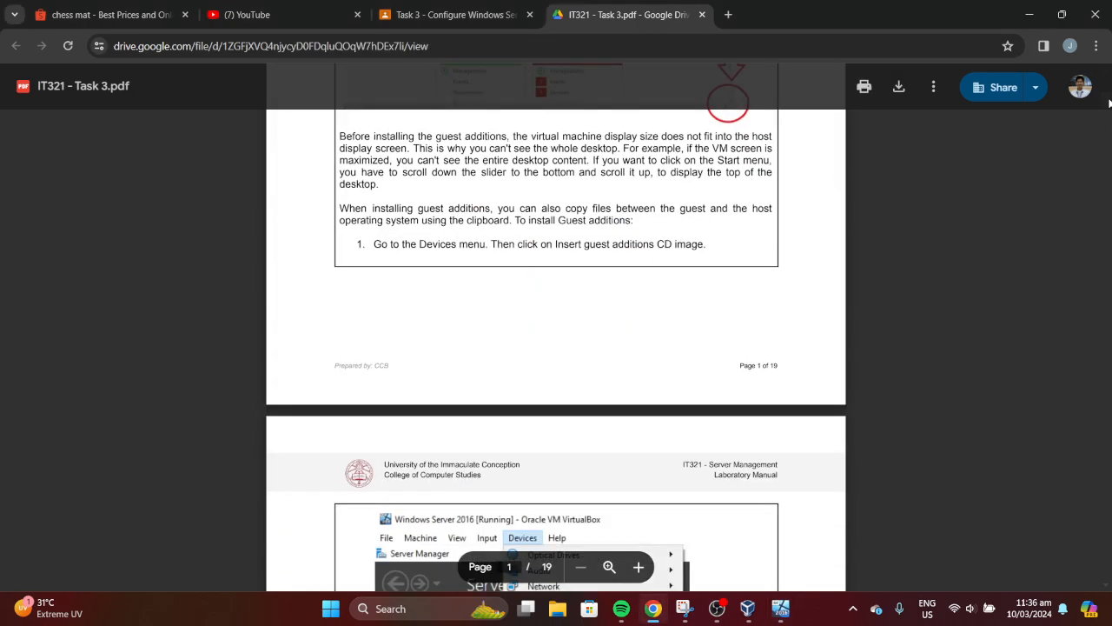
scroll(1109, 102, "down", 5)
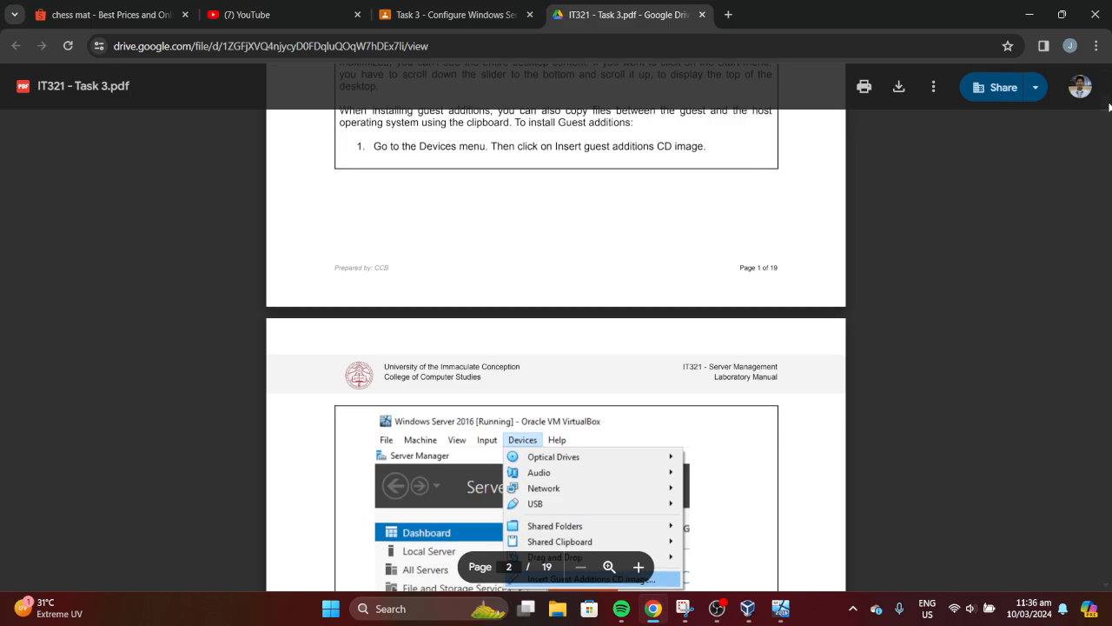
scroll(1110, 113, "down", 2)
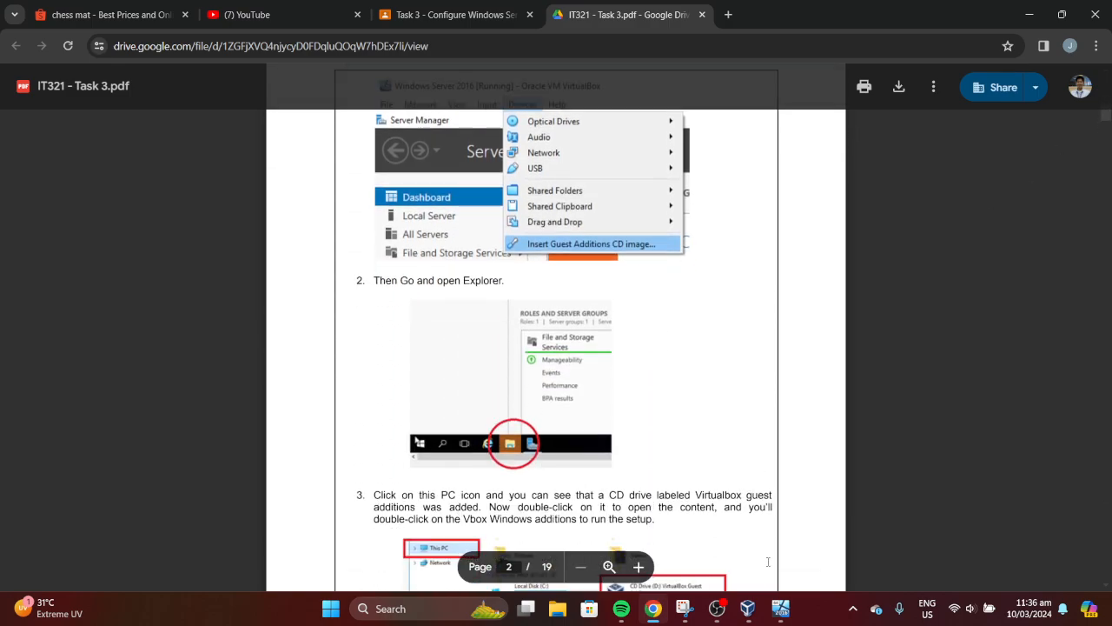
mouse_move(781, 614)
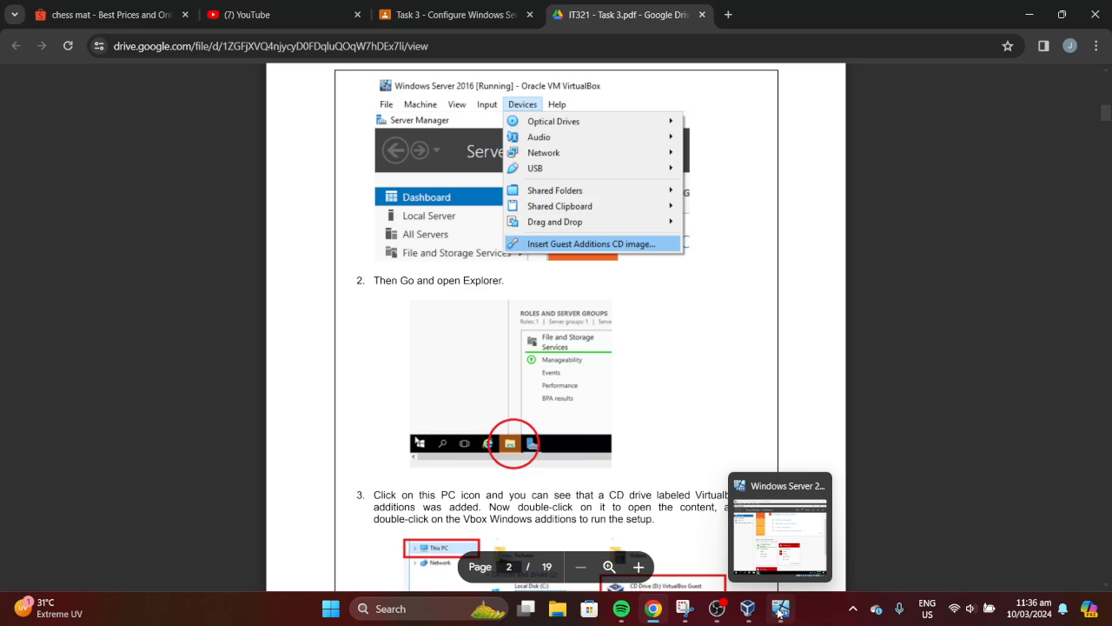
left_click(778, 614)
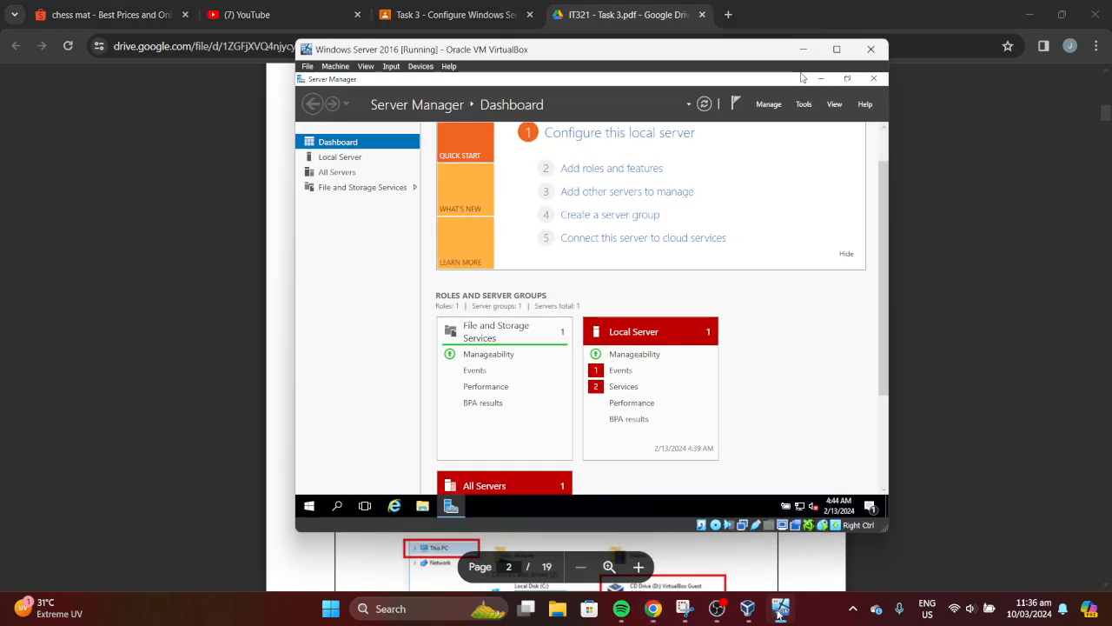
left_click(778, 614)
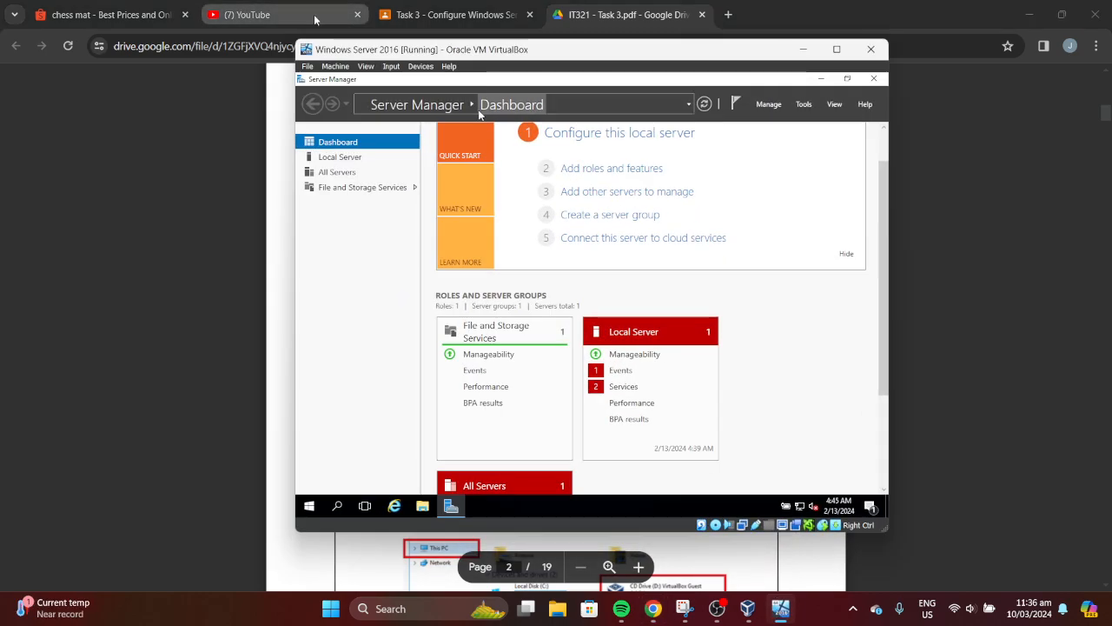
left_click(421, 66)
left_click(452, 179)
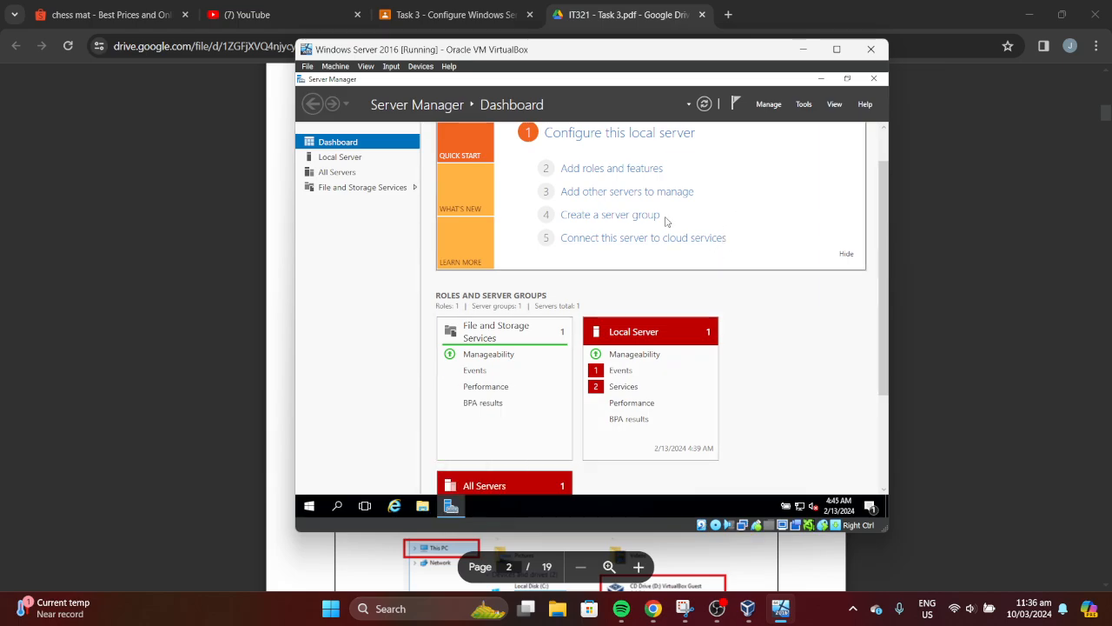
Check the guide, then open and close File Explorer inside the VM
left_click(803, 50)
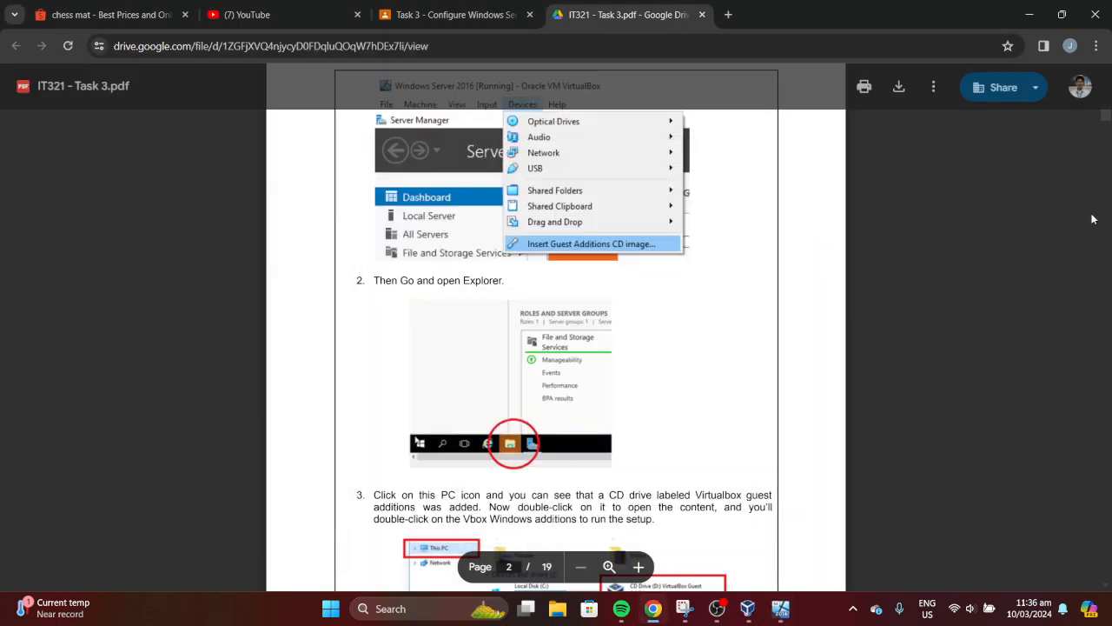
scroll(1108, 120, "down", 1)
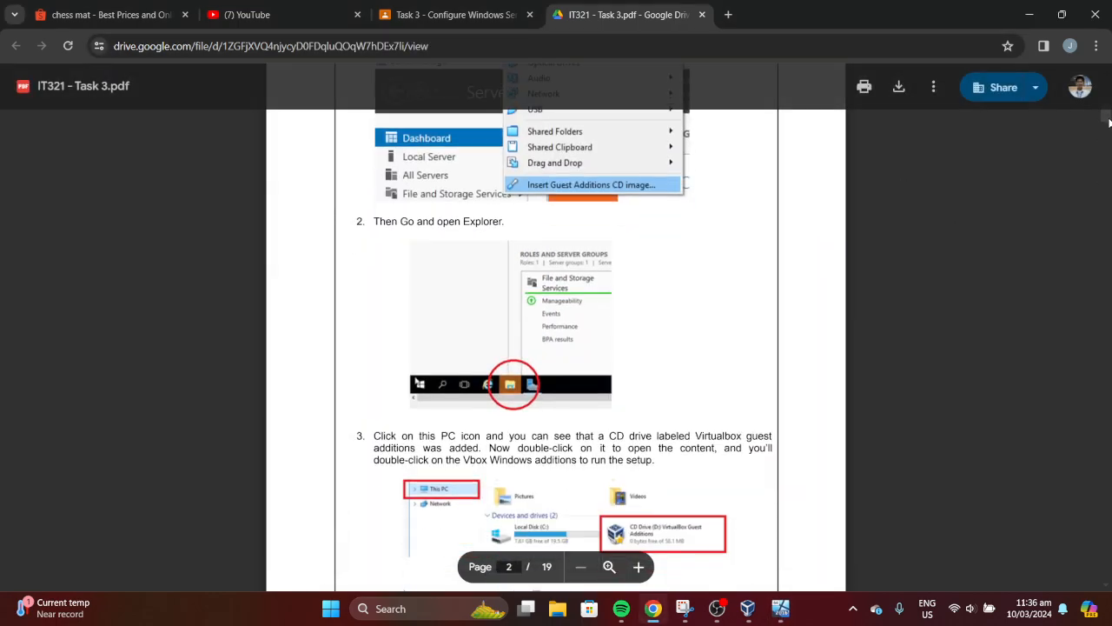
scroll(1109, 122, "down", 5)
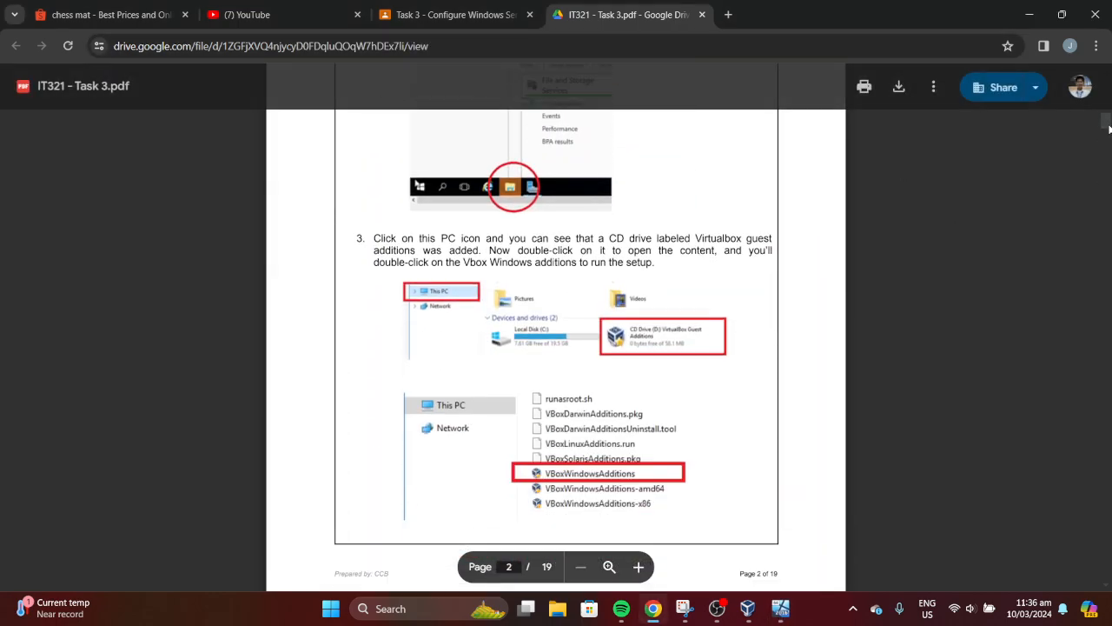
scroll(1107, 125, "up", 6)
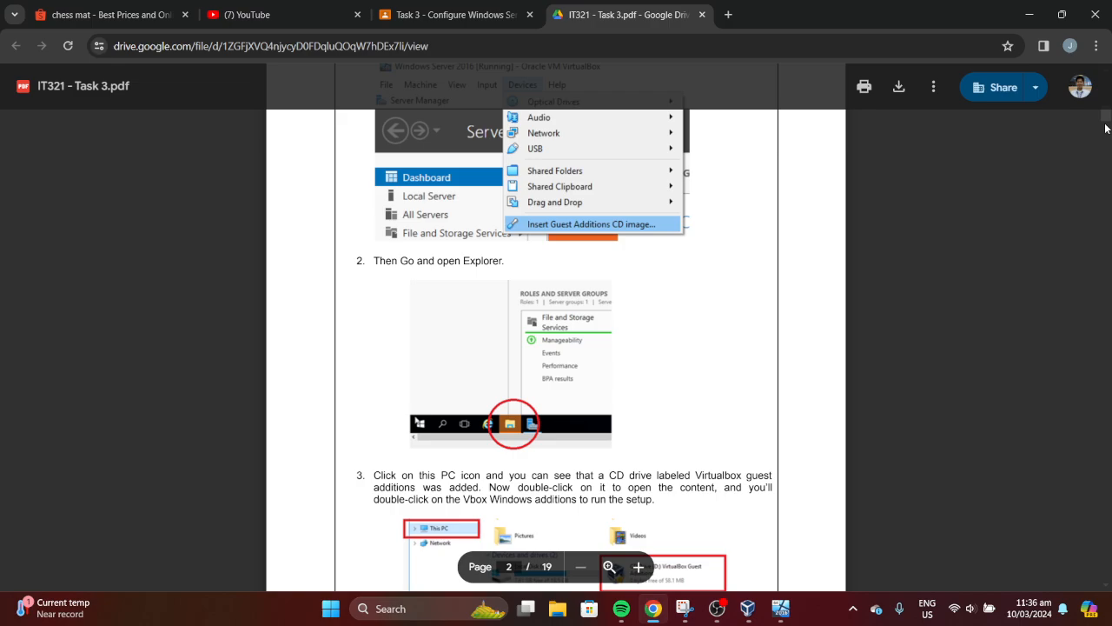
left_click(781, 609)
left_click(423, 508)
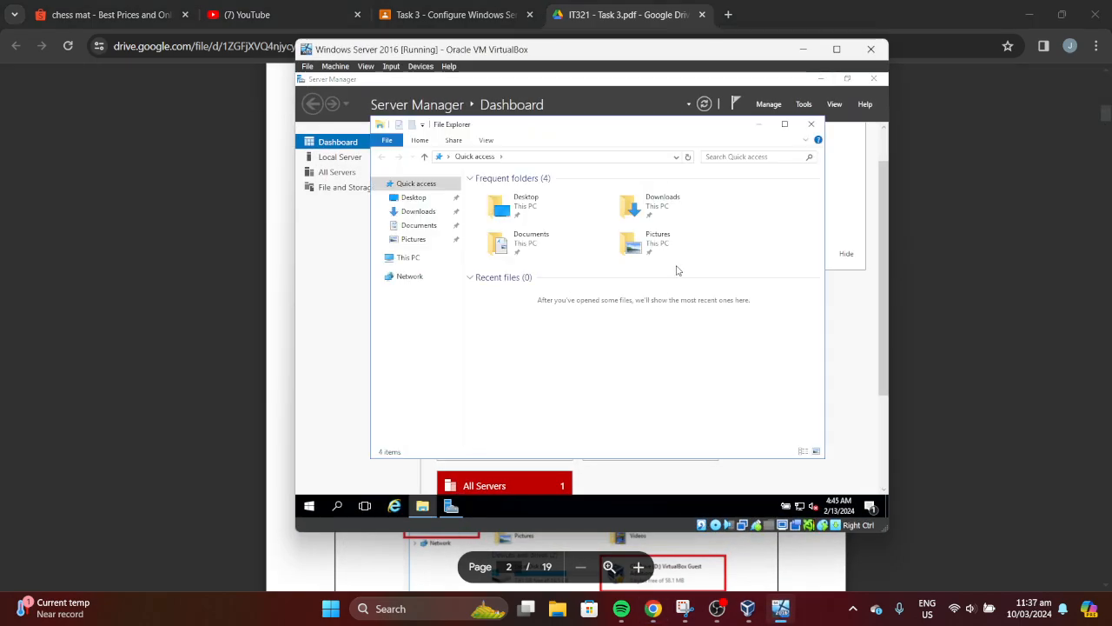
left_click(811, 124)
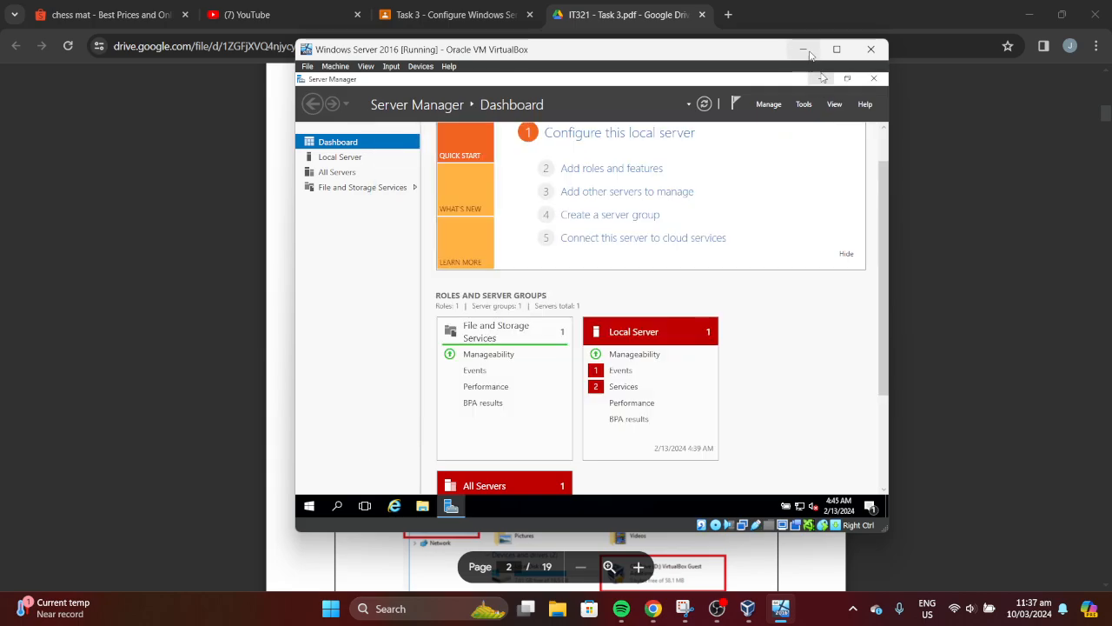
left_click(803, 49)
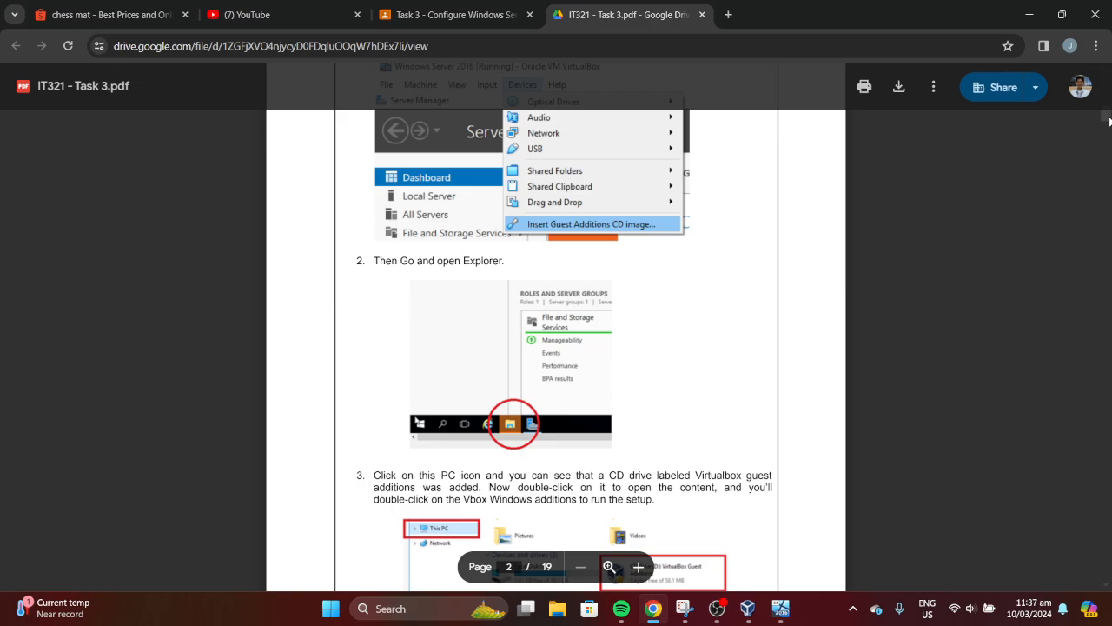
Open File Explorer in the VM again and scroll the guide to step 3 on page 2
scroll(1110, 121, "down", 1)
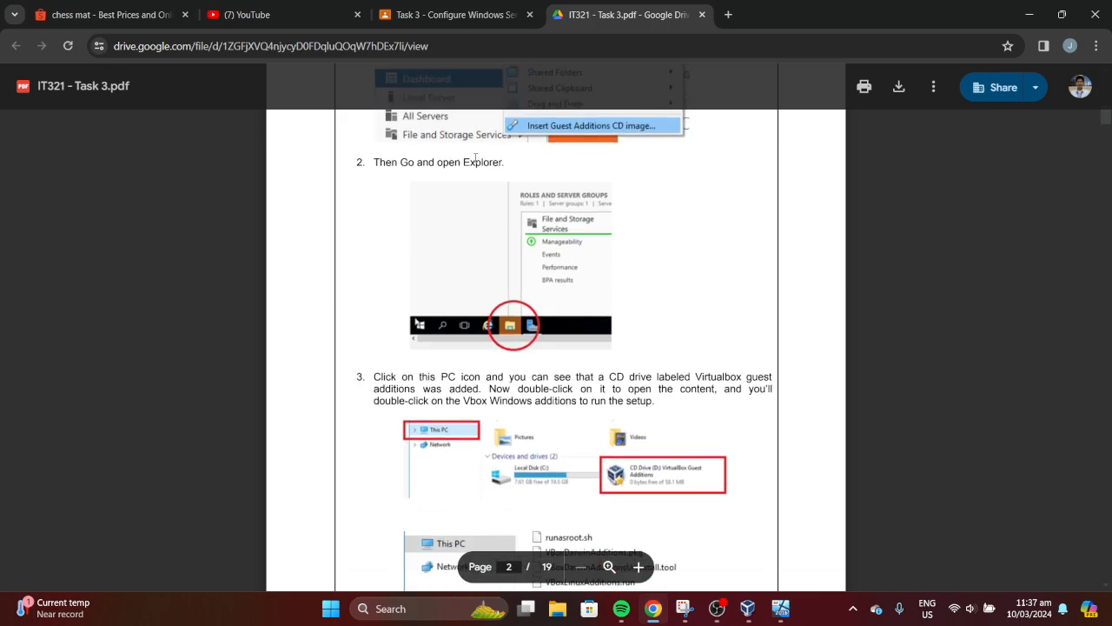
left_click(780, 608)
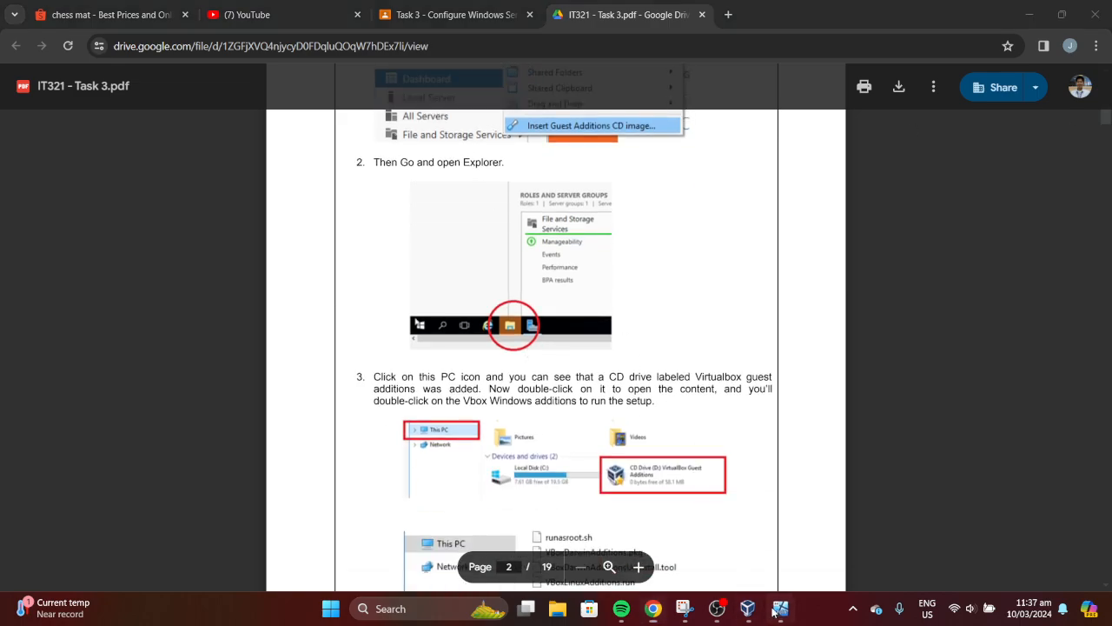
left_click(422, 506)
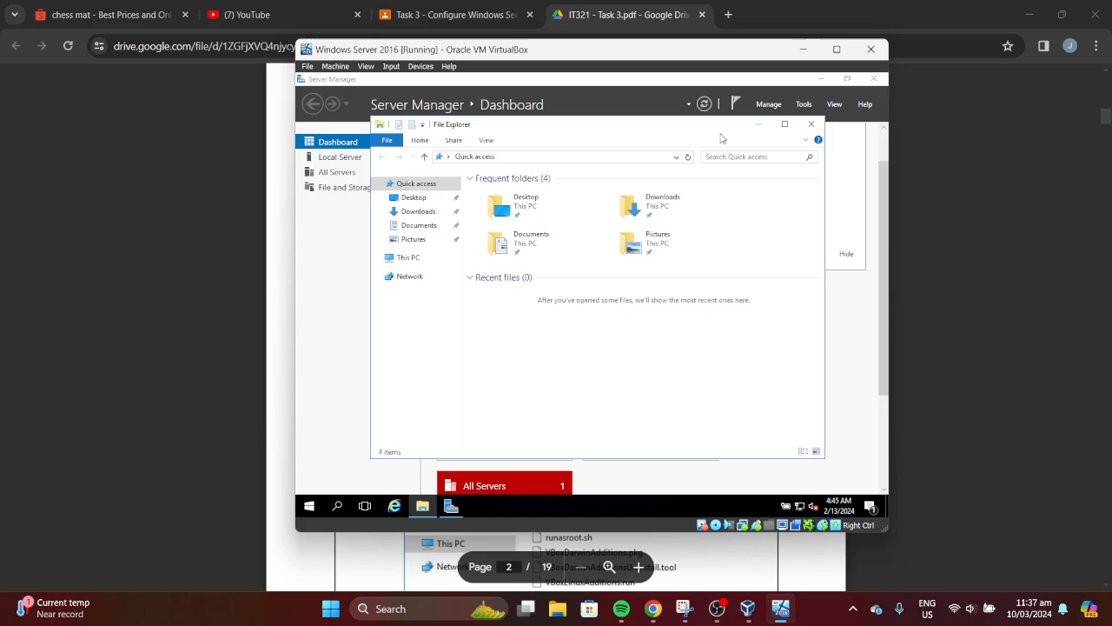
left_click(816, 61)
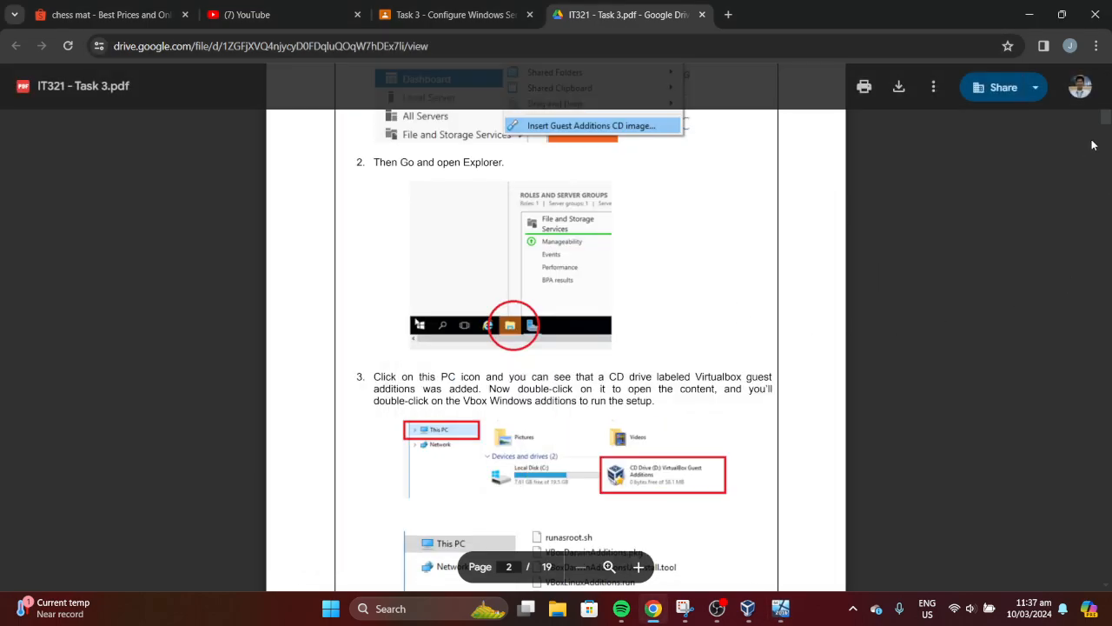
scroll(1104, 122, "down", 1)
scroll(1105, 124, "down", 1)
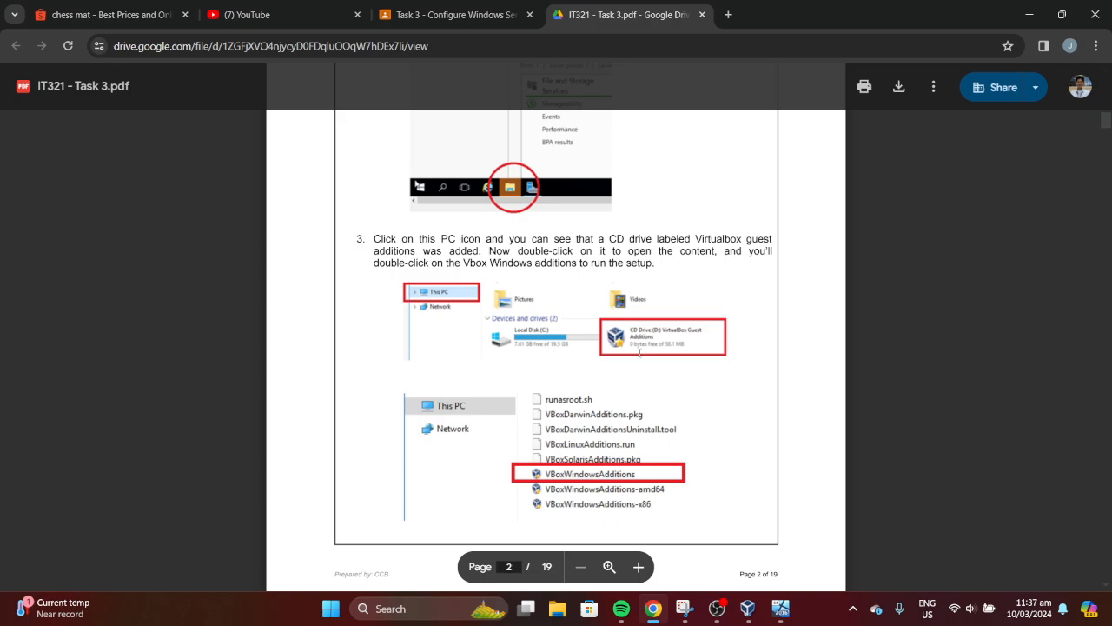
Open This PC and CD Drive (D:) VirtualBox Guest Additions, then run VBoxWindowsAdditions
key("alt+Tab")
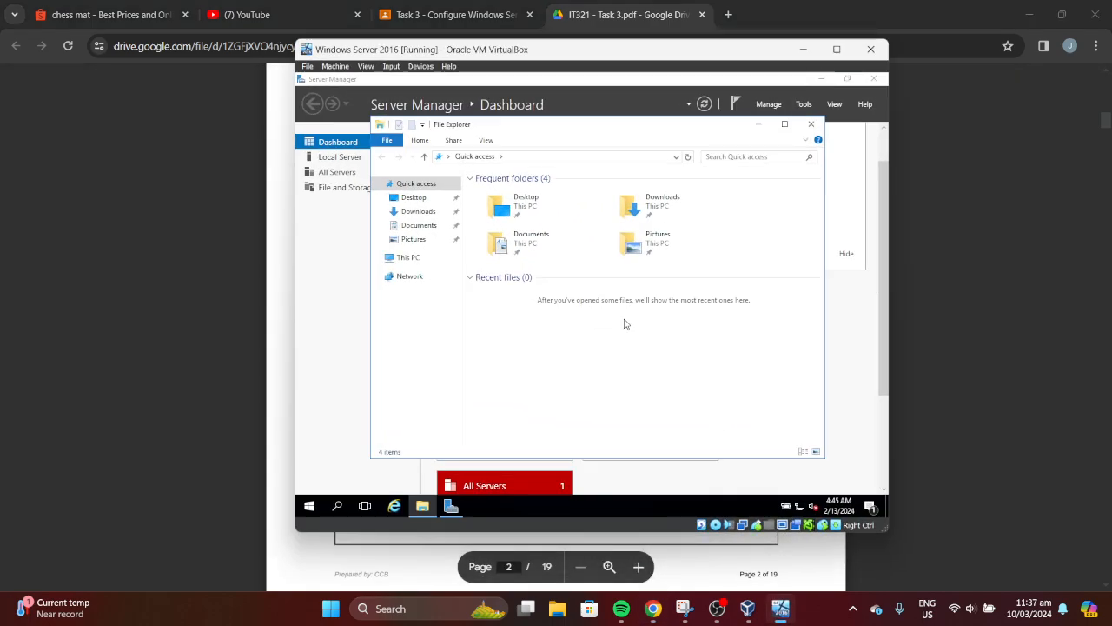
left_click(419, 257)
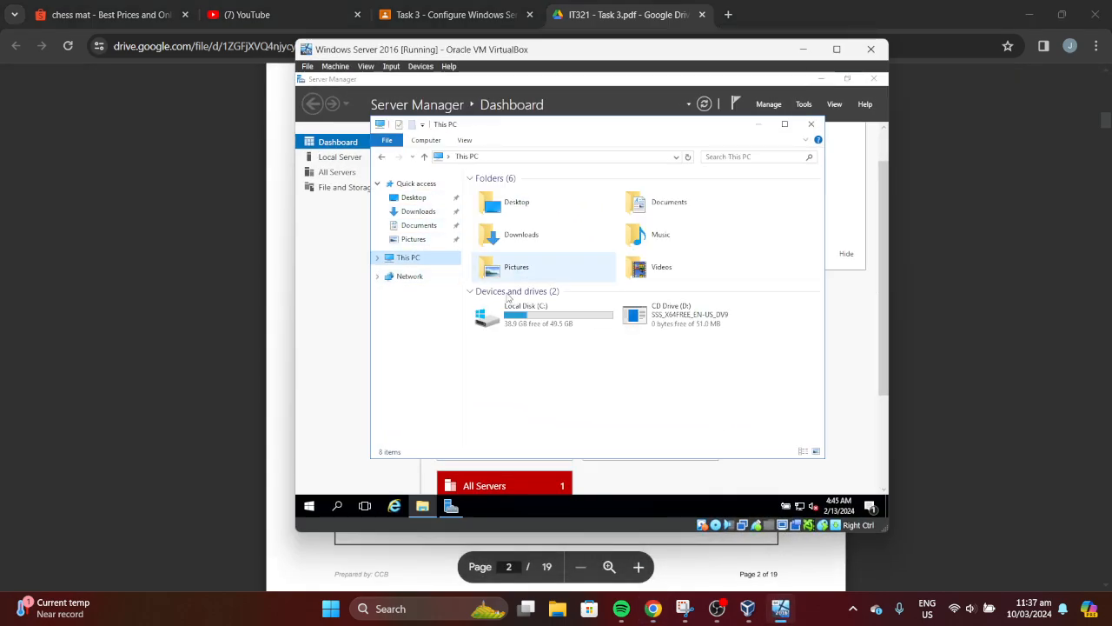
double_click(708, 327)
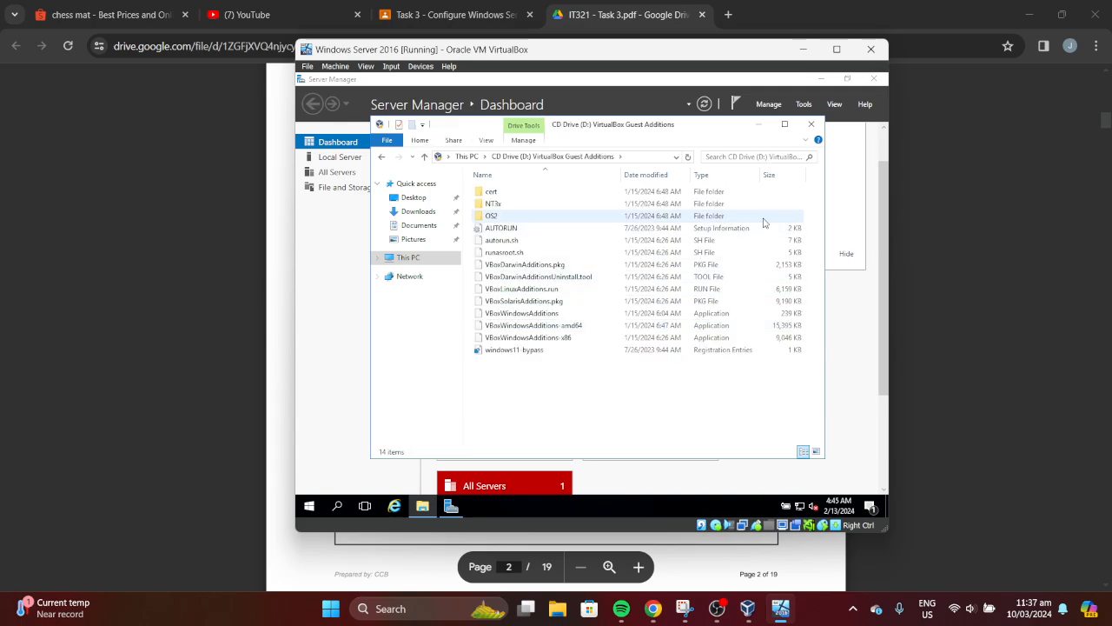
left_click(803, 49)
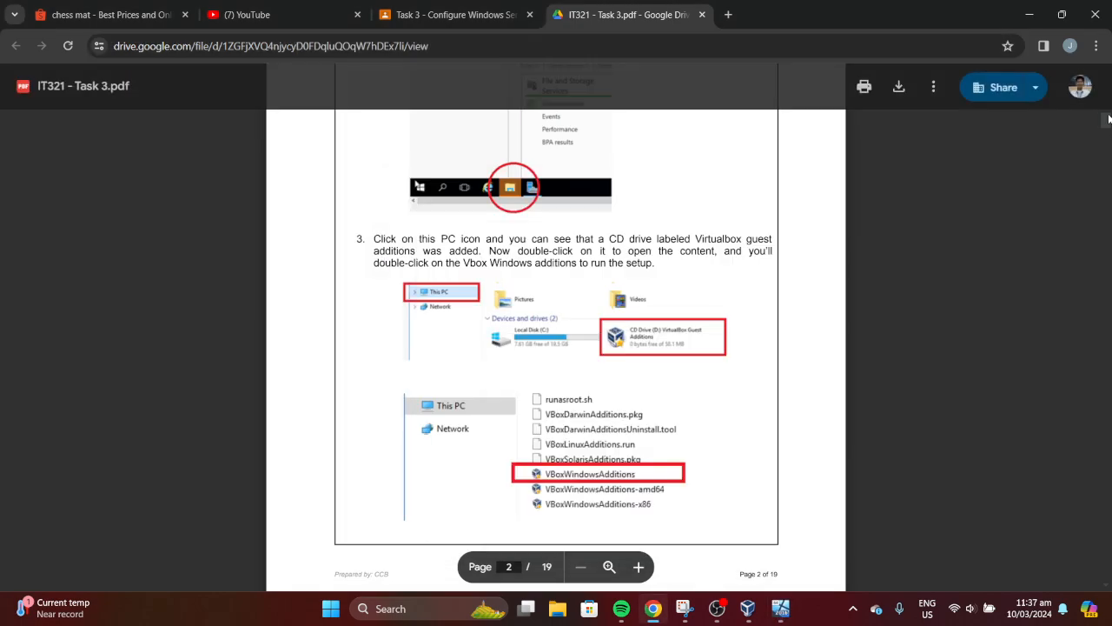
scroll(1104, 126, "down", 2)
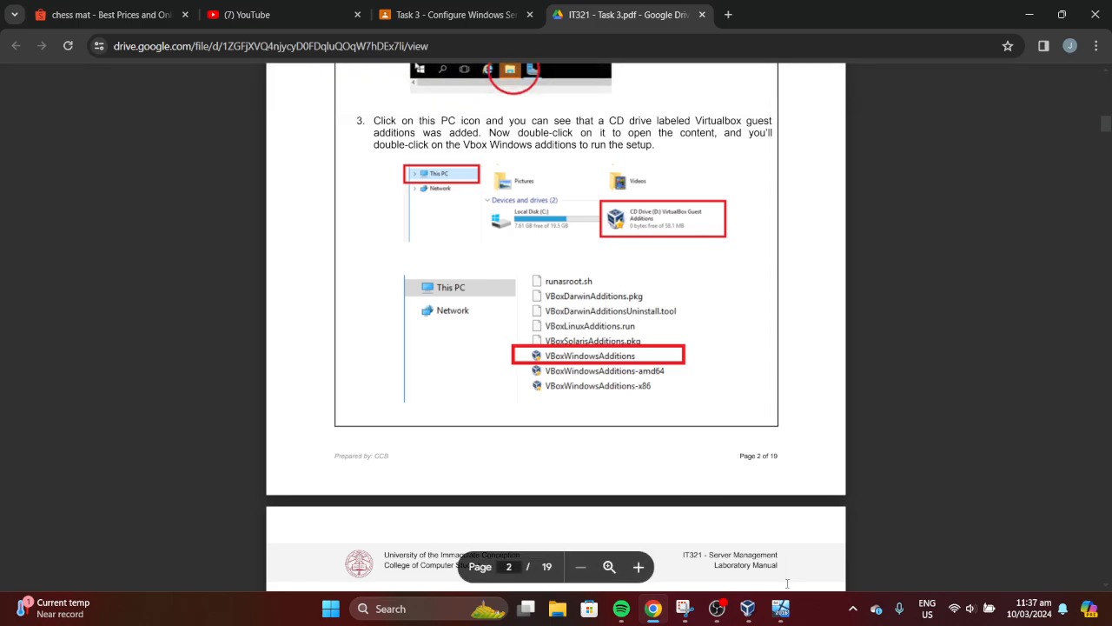
left_click(780, 608)
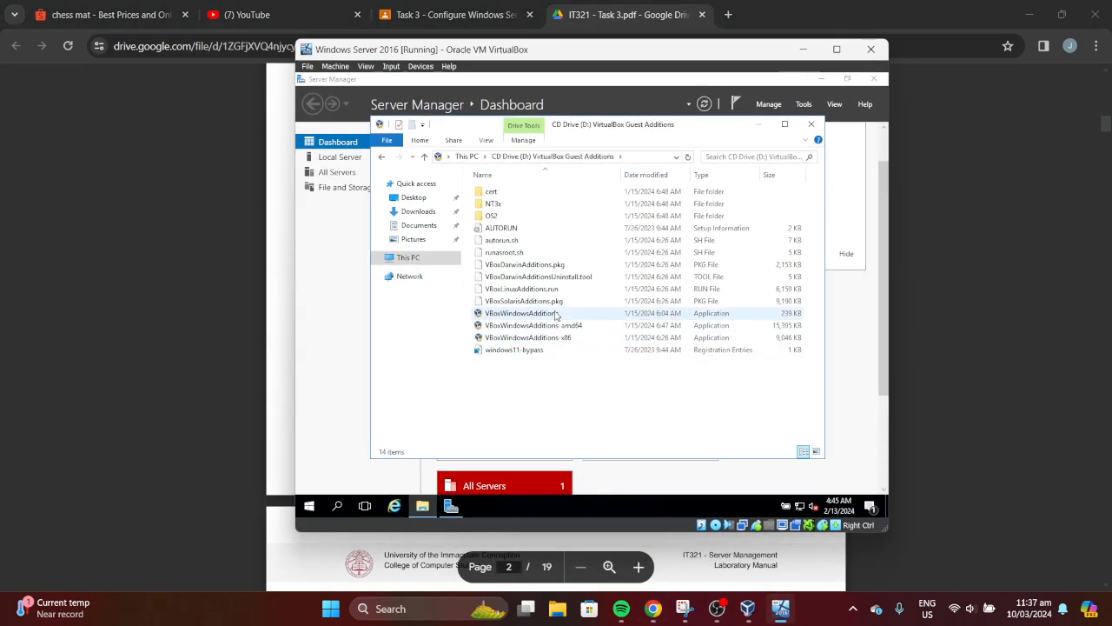
double_click(557, 315)
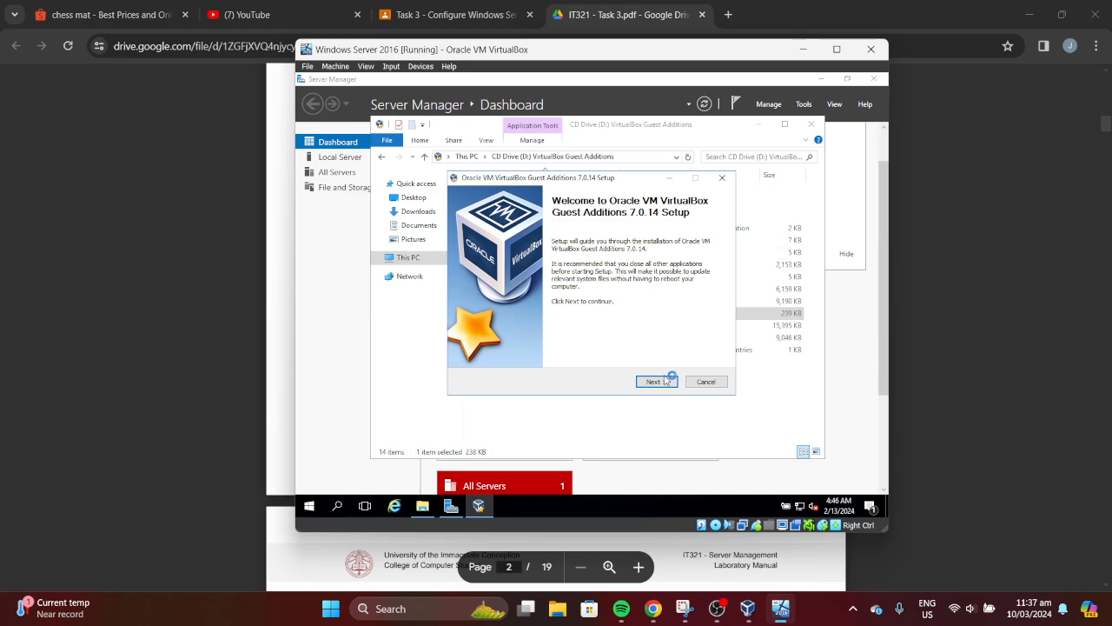
Install Guest Additions 7.0.14 with the default folder and components until the reboot prompt appears
left_click(656, 381)
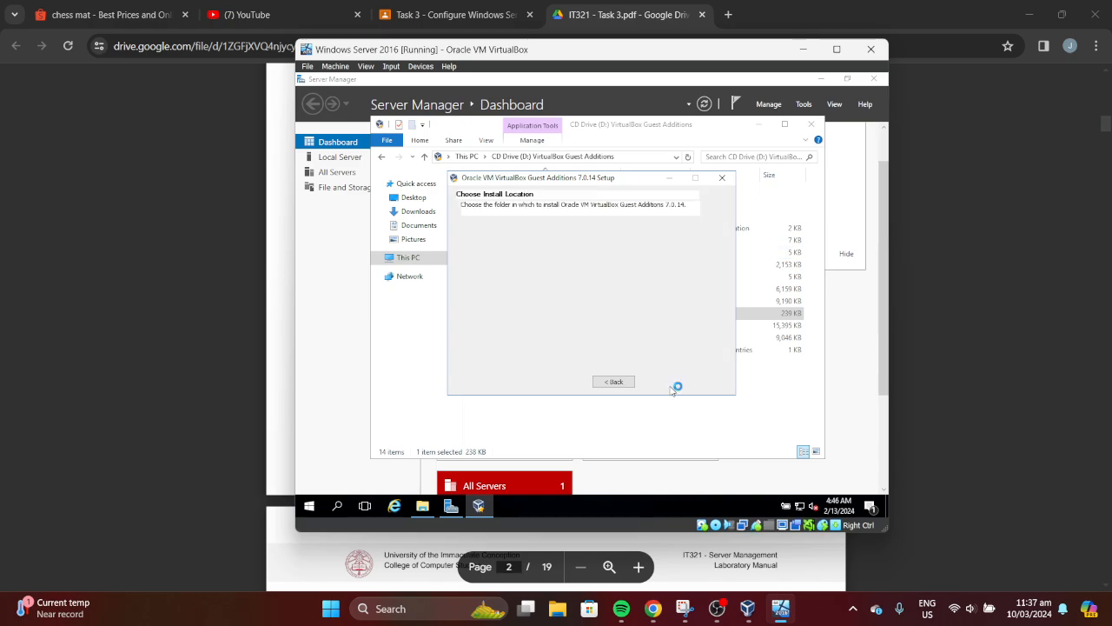
left_click(811, 53)
scroll(1108, 144, "down", 5)
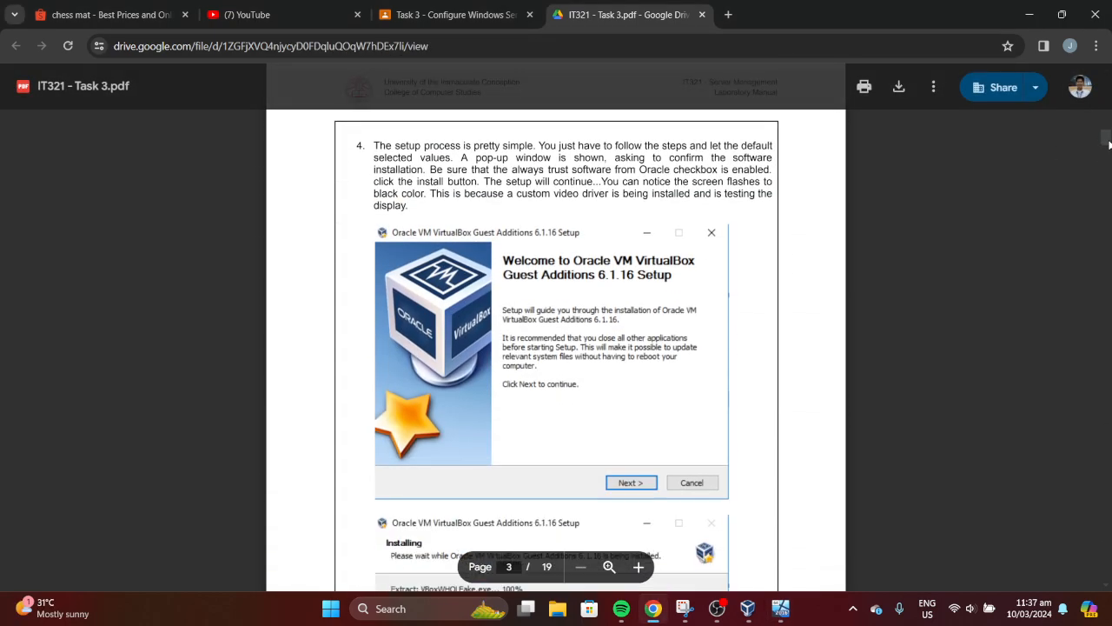
scroll(1108, 143, "down", 4)
left_click(780, 609)
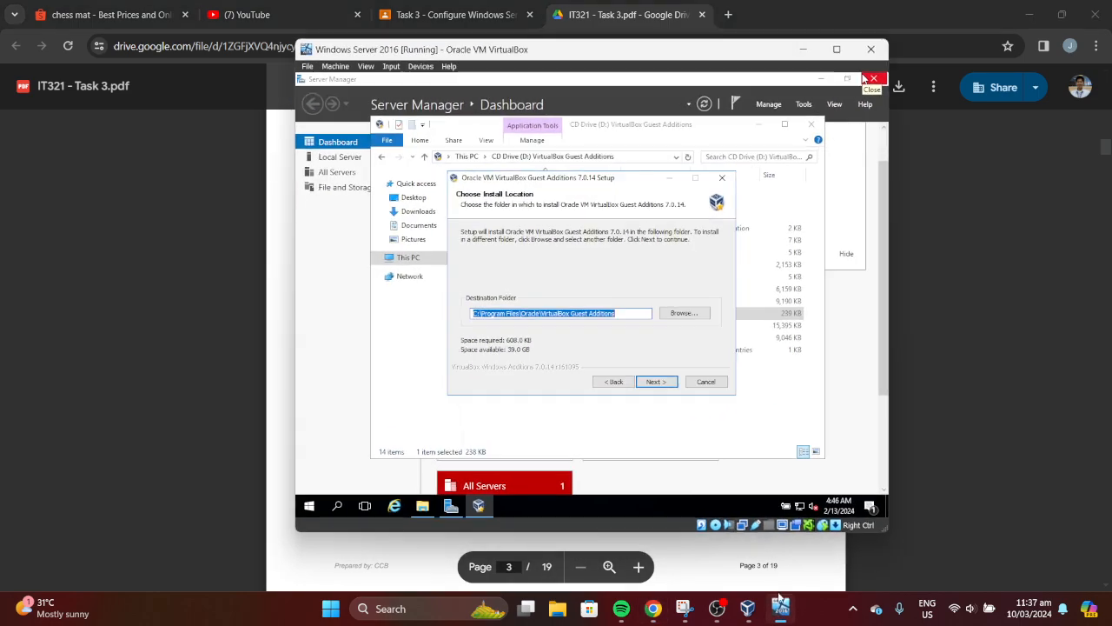
left_click(668, 383)
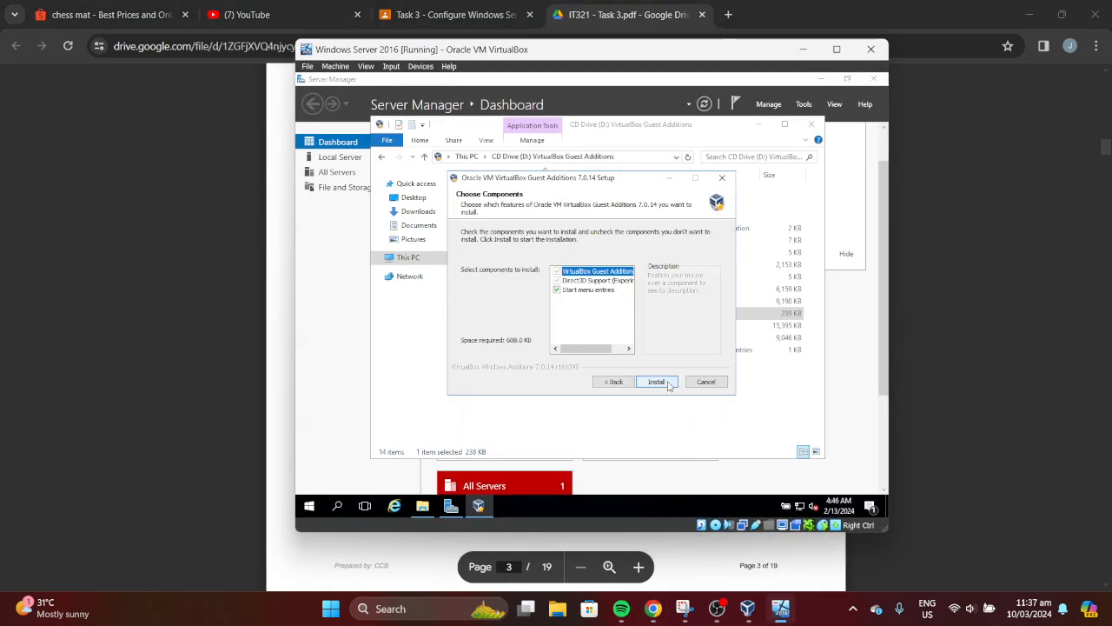
left_click(667, 383)
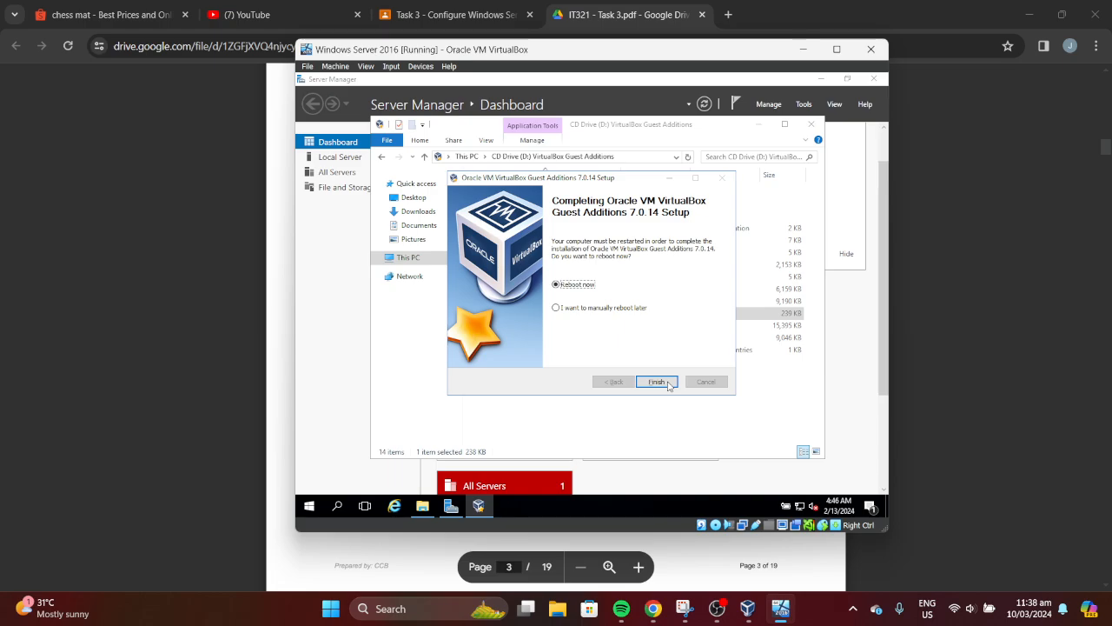
left_click_drag(1108, 151, 1109, 174)
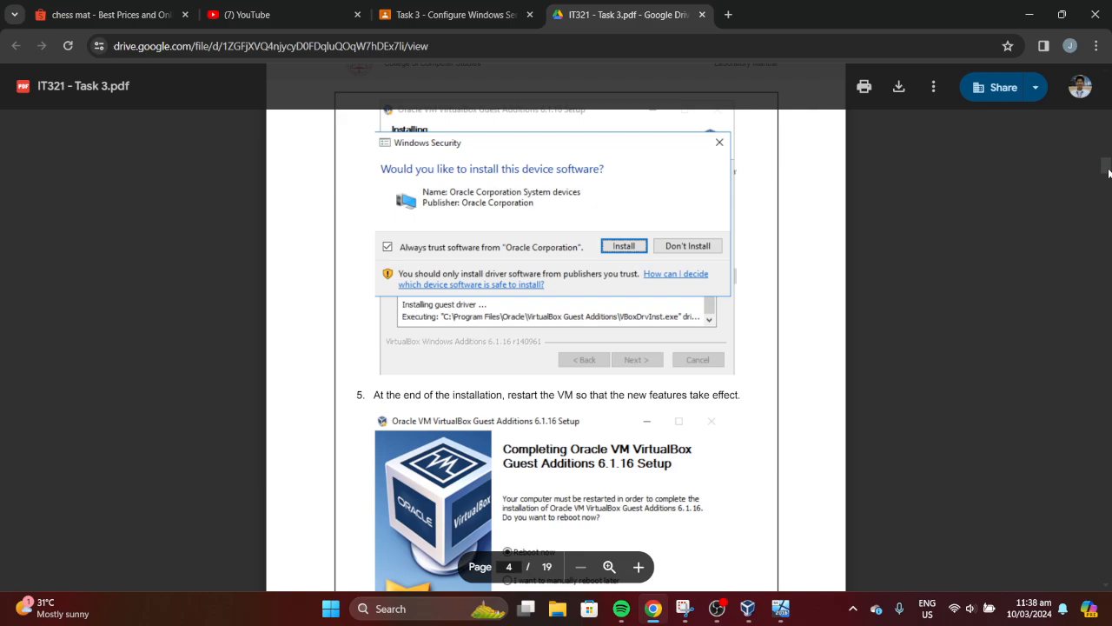
scroll(1100, 174, "down", 2)
Finish the Guest Additions setup with 'Reboot now' selected to restart the VM
left_click(781, 609)
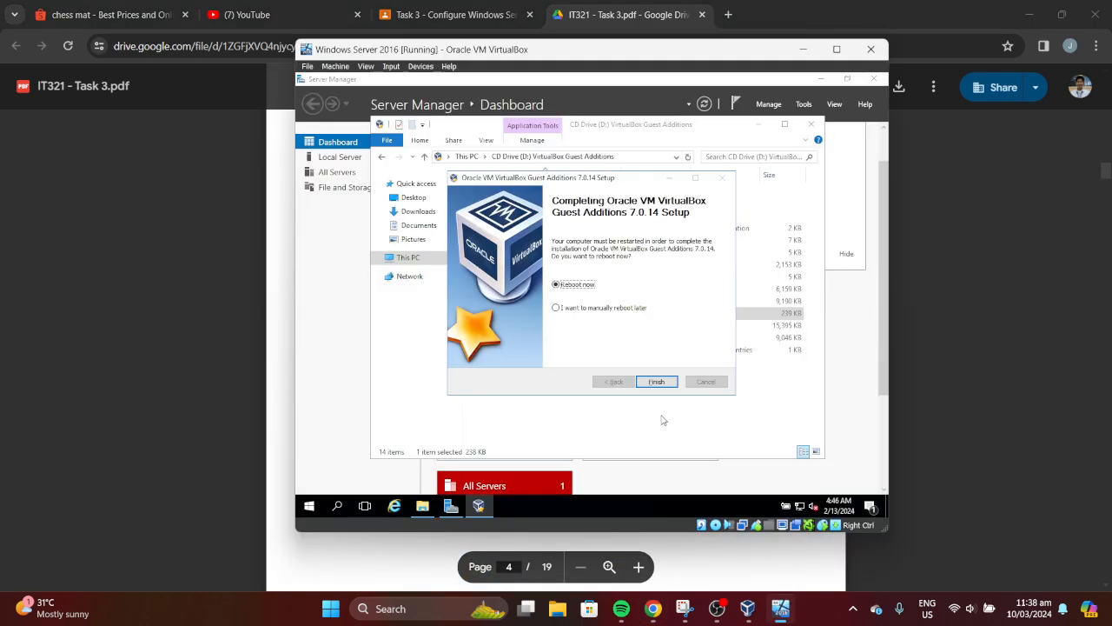
left_click(657, 382)
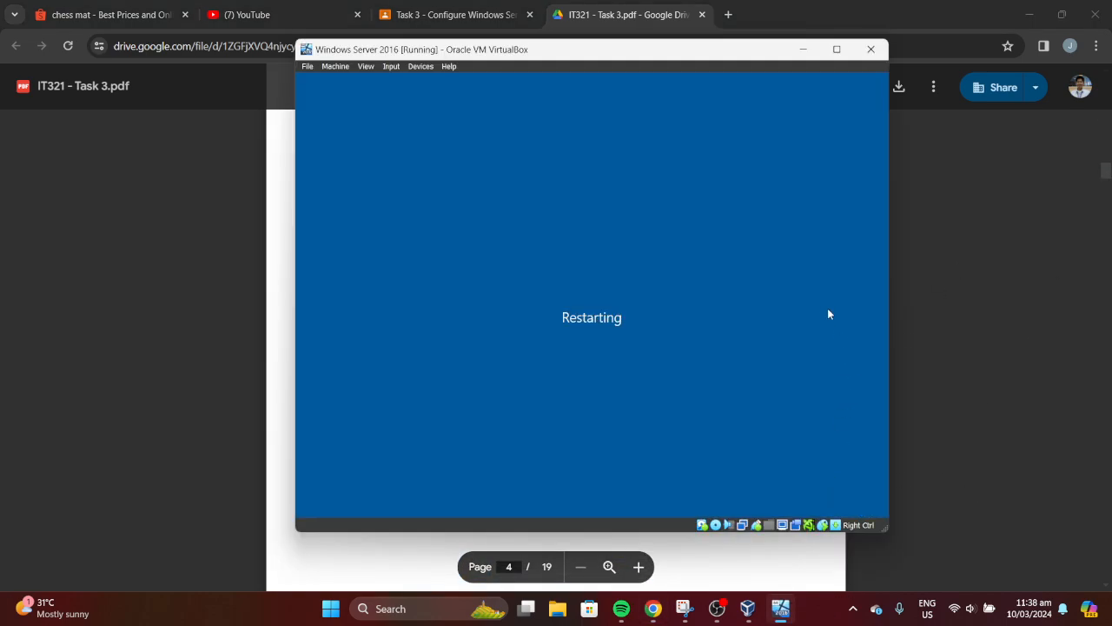
left_click_drag(1105, 168, 1109, 198)
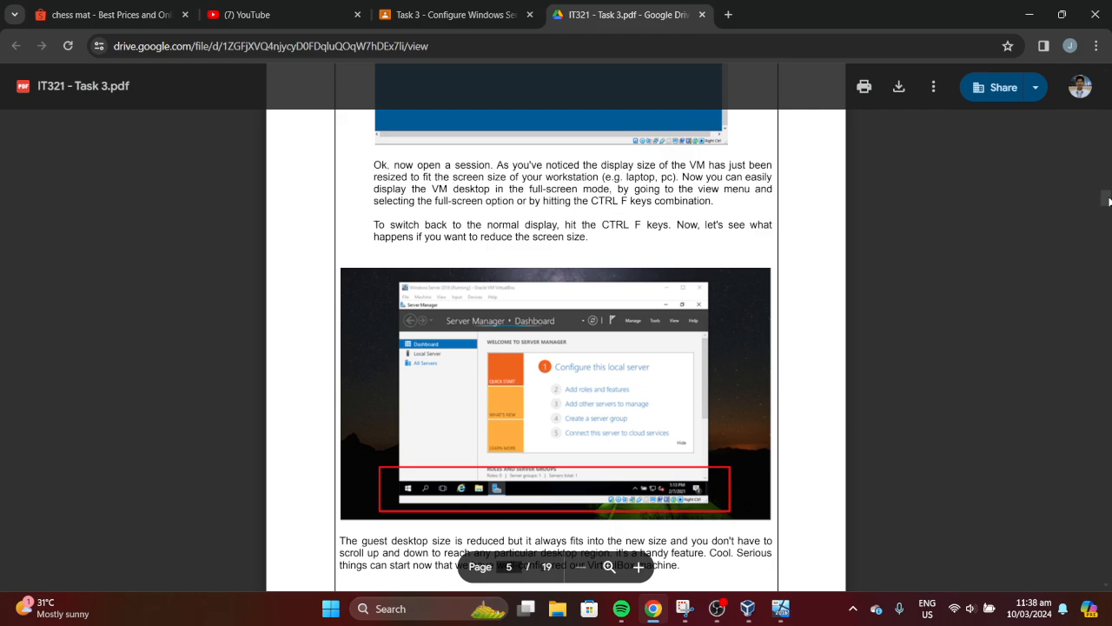
Scroll to the bottom of page 5 of the guide, then bring the restarted VM forward
scroll(1108, 201, "down", 1)
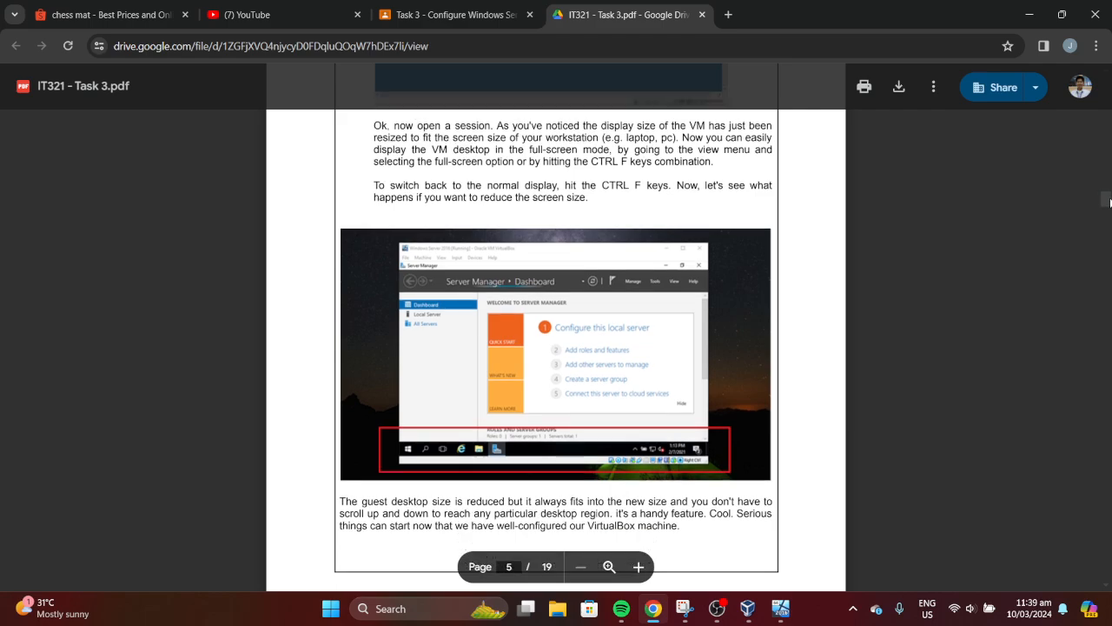
scroll(1109, 203, "down", 1)
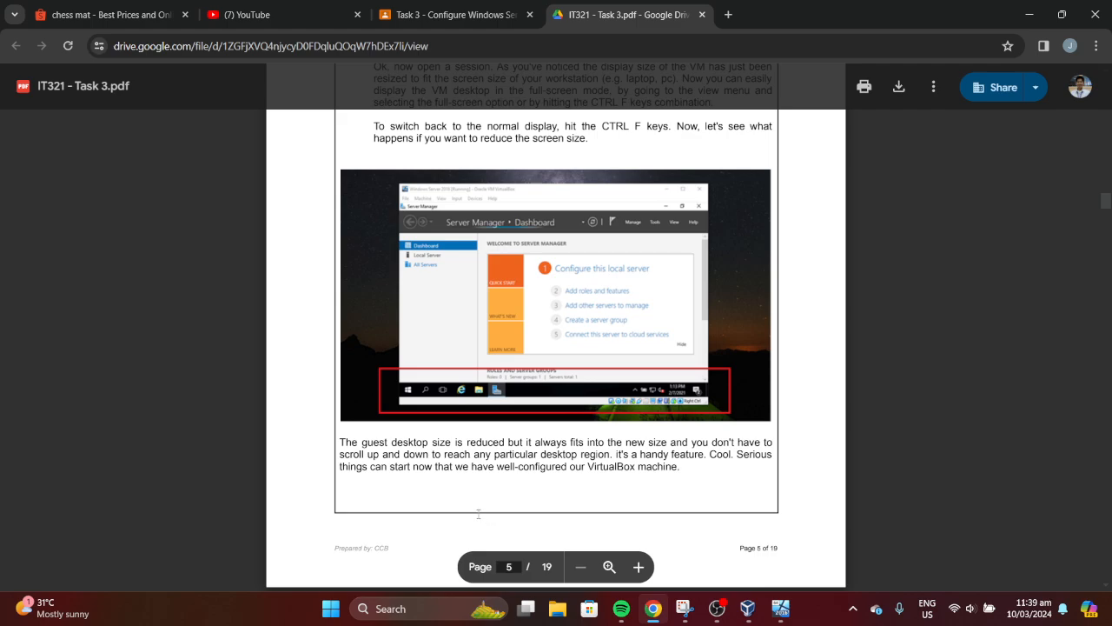
left_click(780, 608)
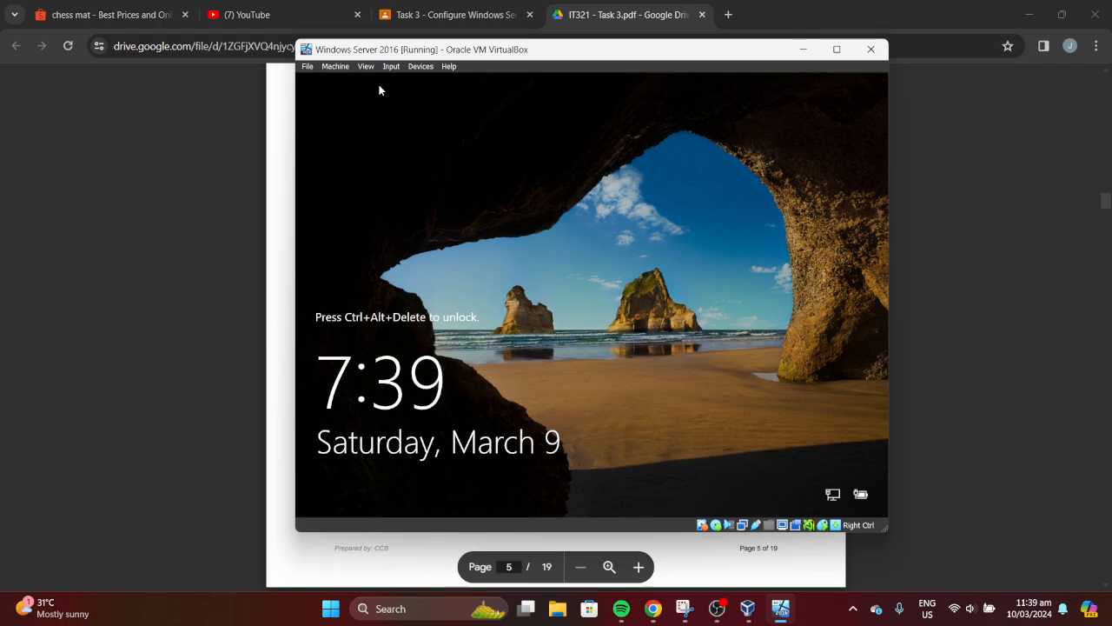
left_click(308, 67)
left_click(306, 66)
left_click(416, 68)
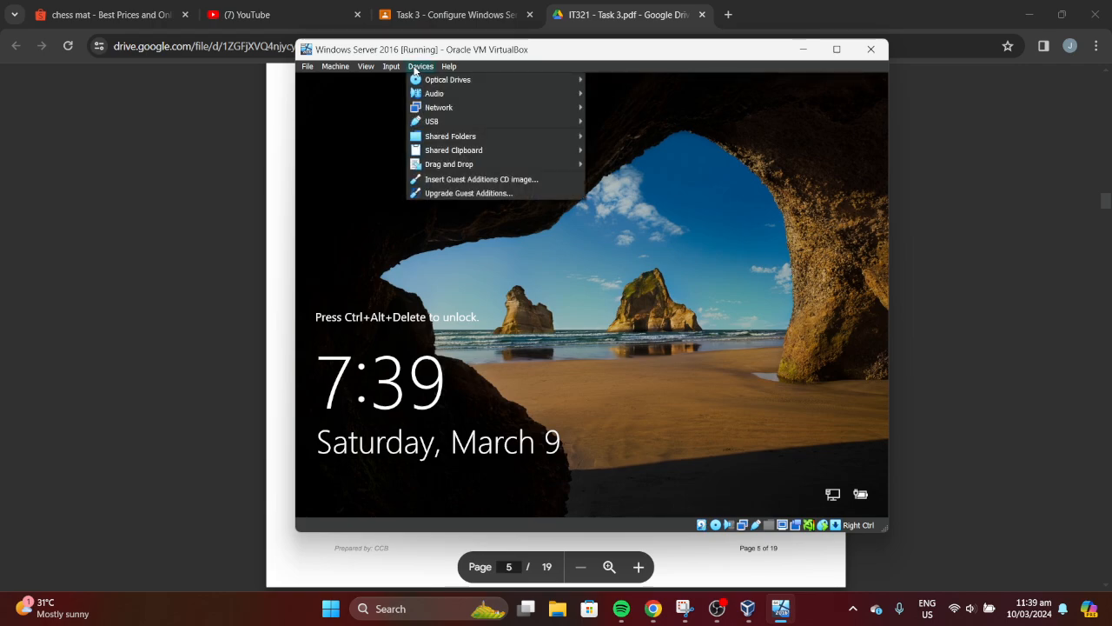
left_click(415, 68)
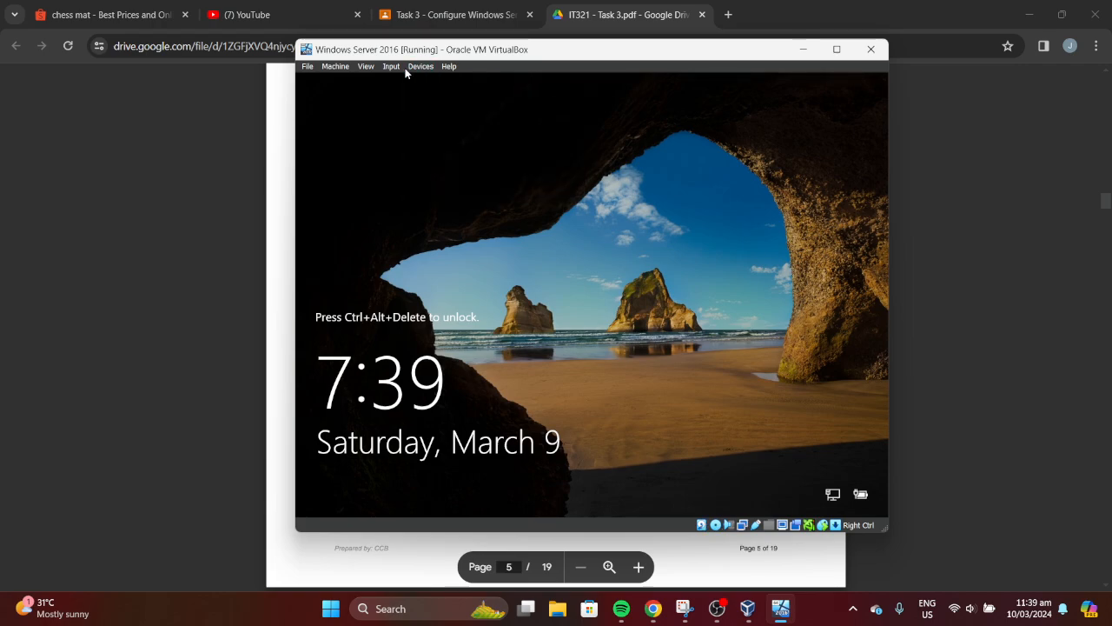
left_click(337, 67)
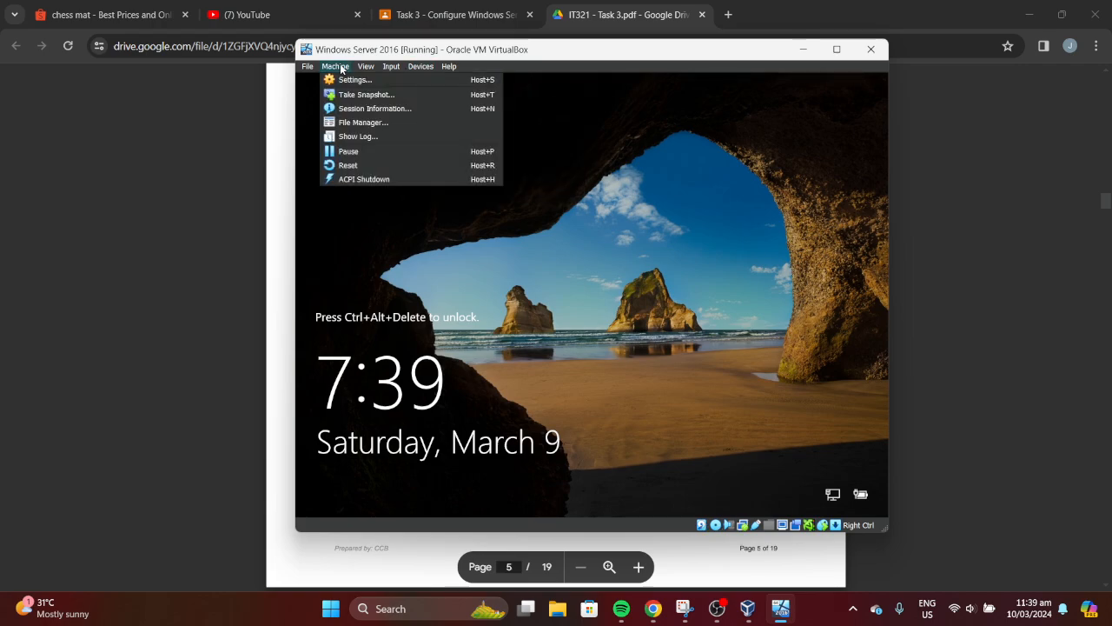
left_click(365, 67)
left_click(365, 67)
left_click(366, 67)
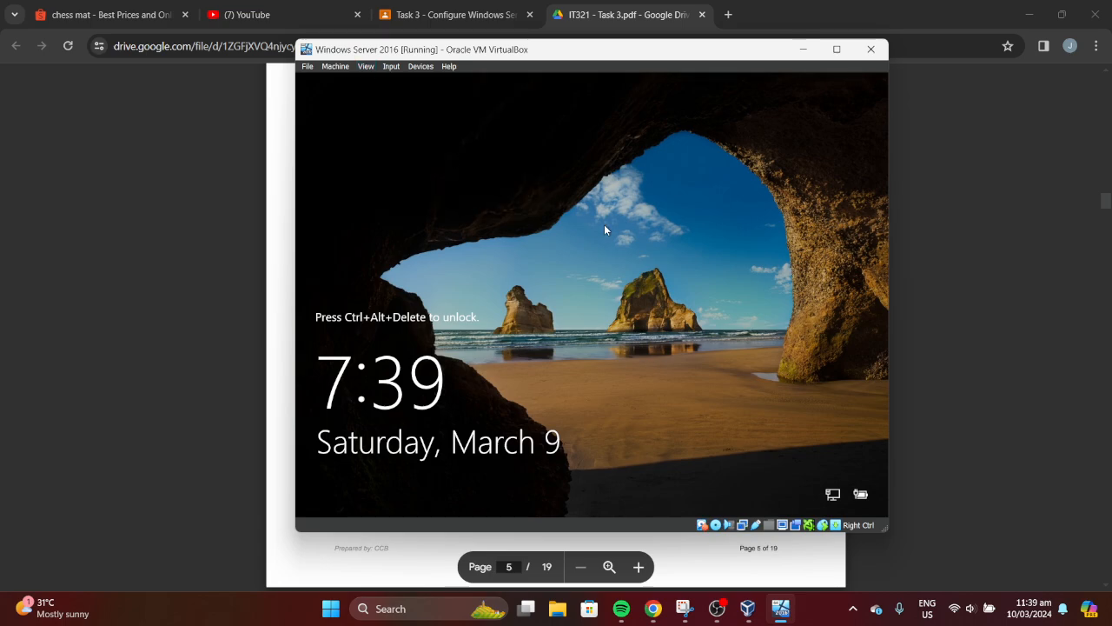
left_click(837, 50)
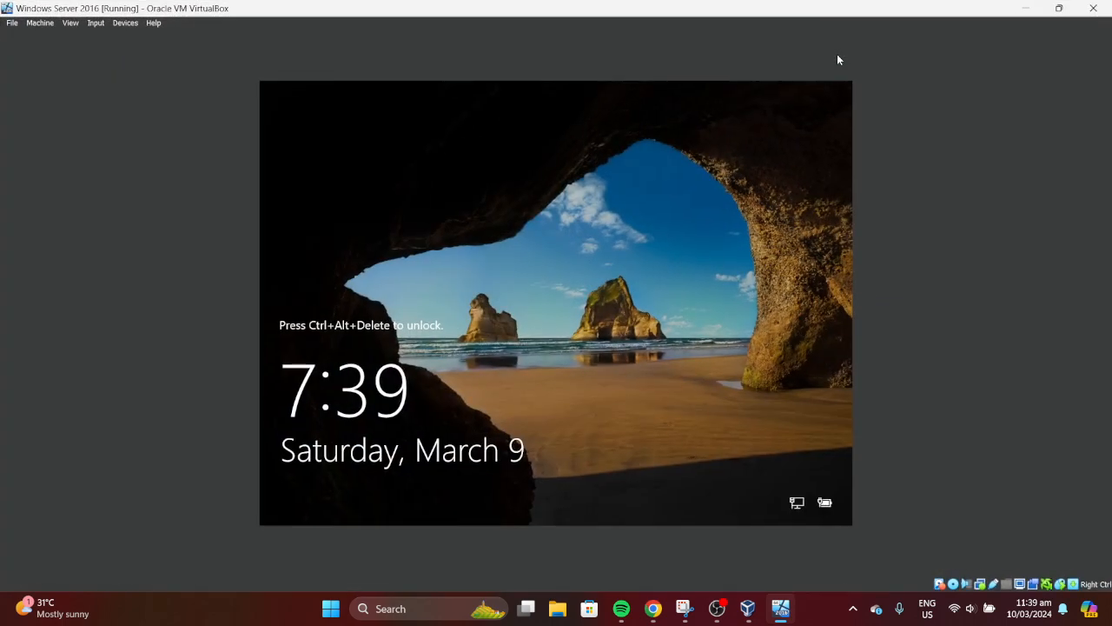
left_click(1058, 8)
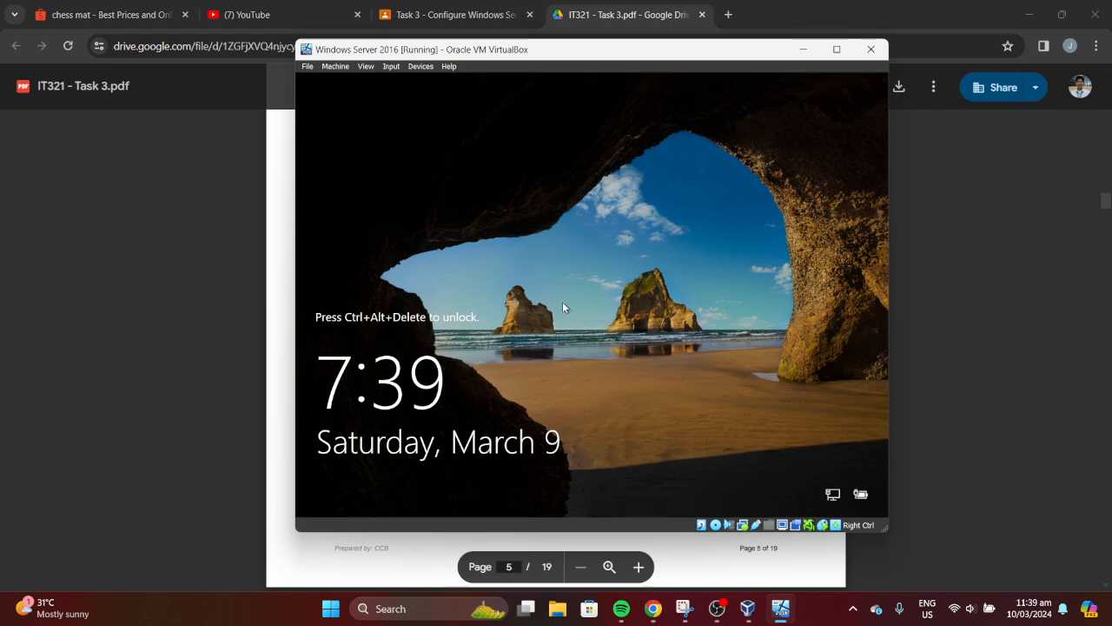
Send Ctrl-Alt-Del to the VM via Input > Keyboard > Insert Ctrl-Alt-Del
left_click(452, 66)
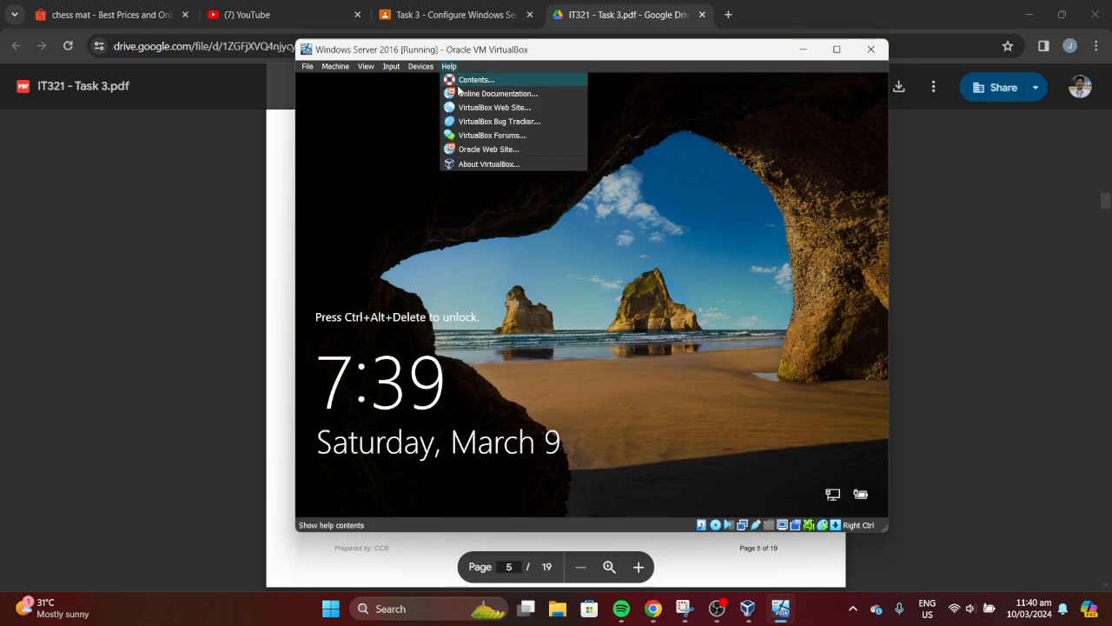
mouse_move(421, 66)
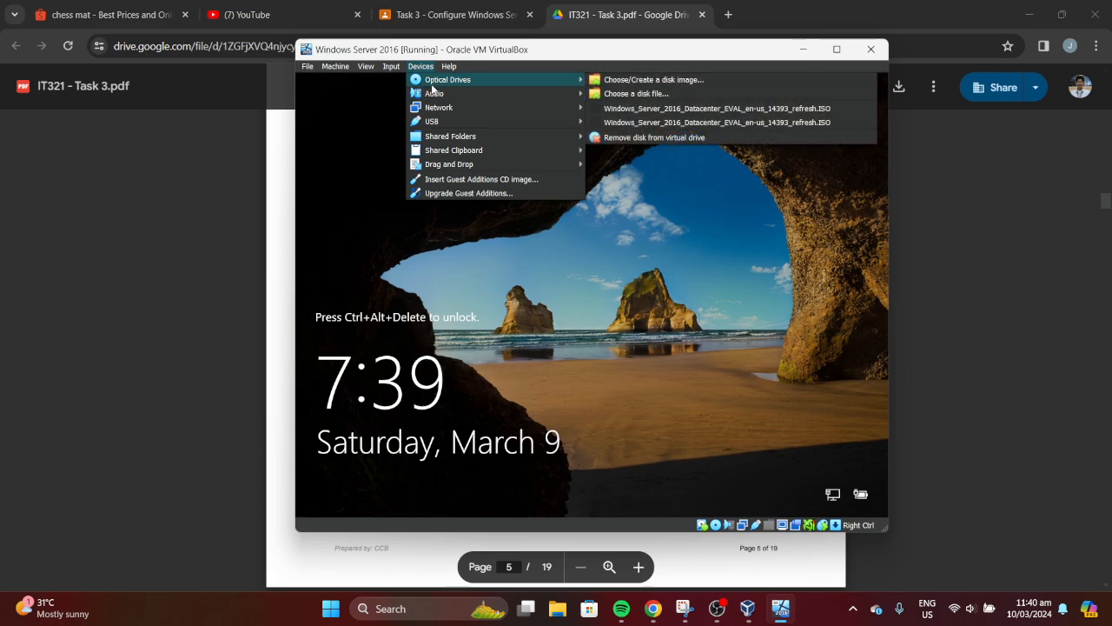
mouse_move(461, 93)
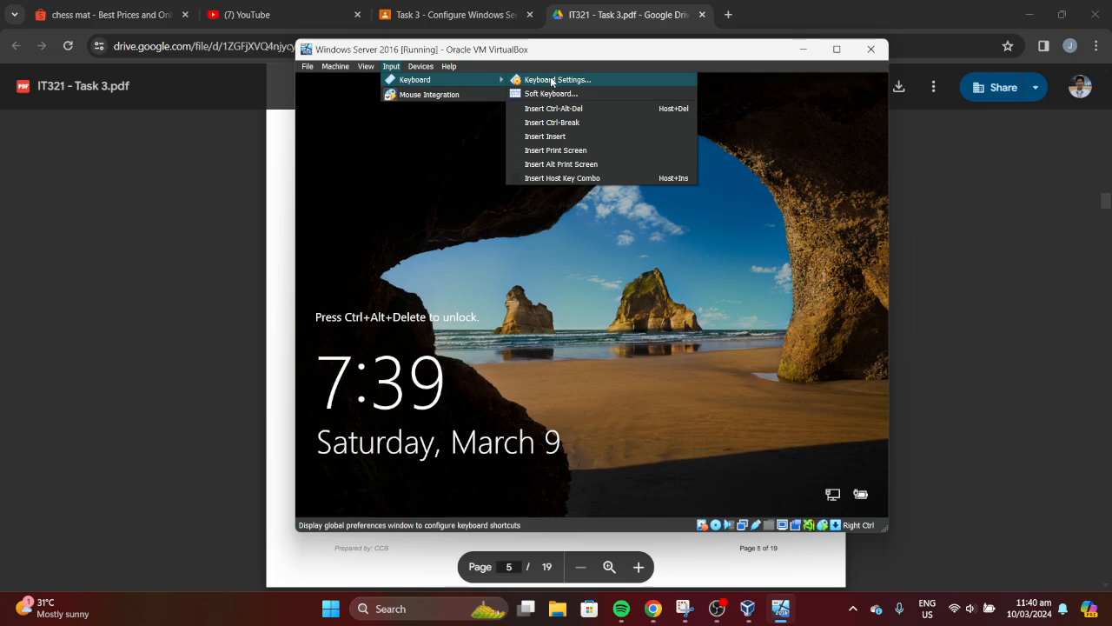
left_click(559, 109)
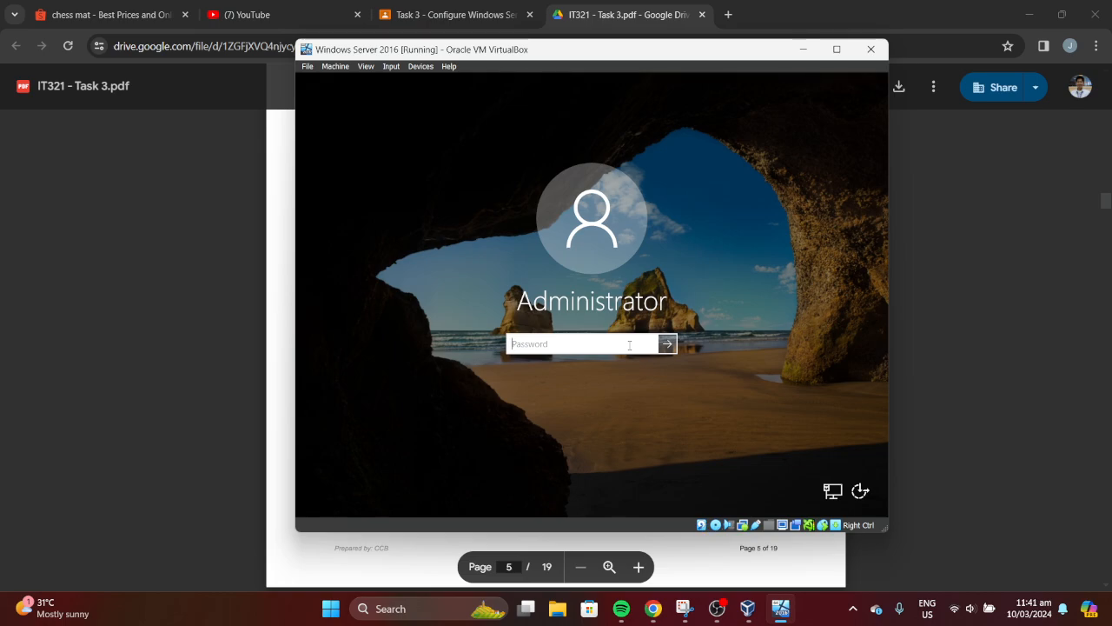
Sign in to the server as Administrator with the account password and reach the Server Manager dashboard
type("P@ssw0rd123456789")
key("Return")
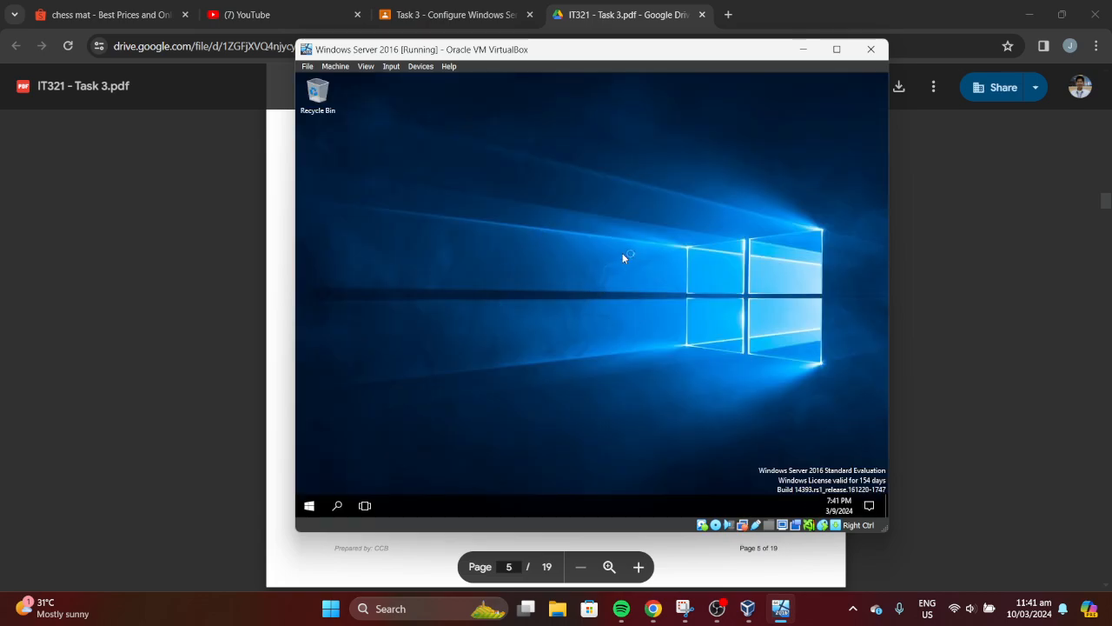
left_click(392, 67)
mouse_move(415, 79)
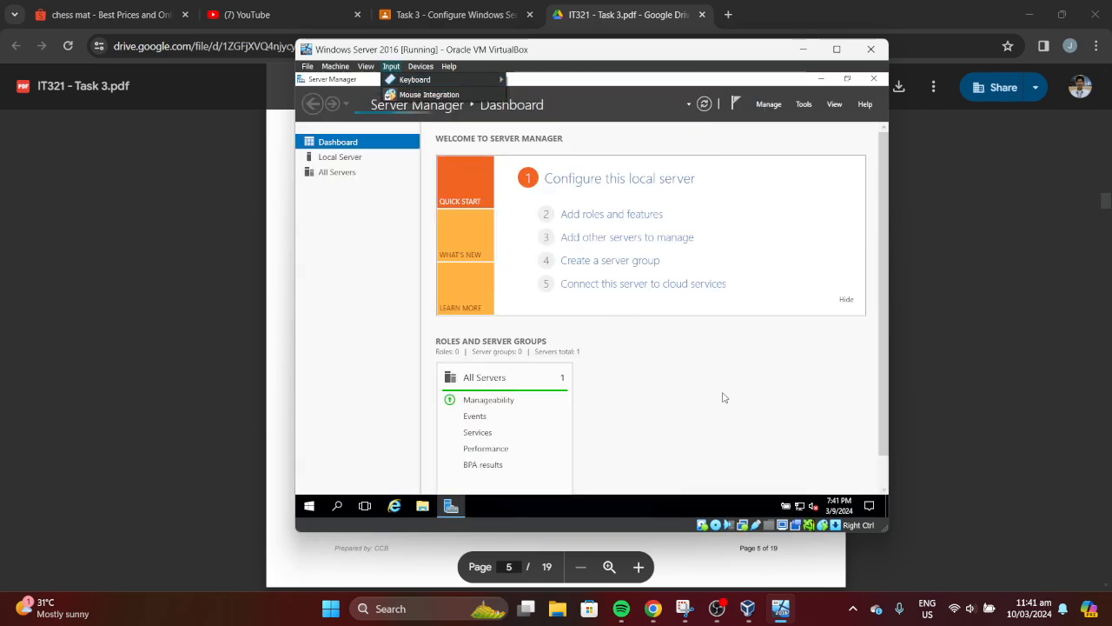
left_click(776, 423)
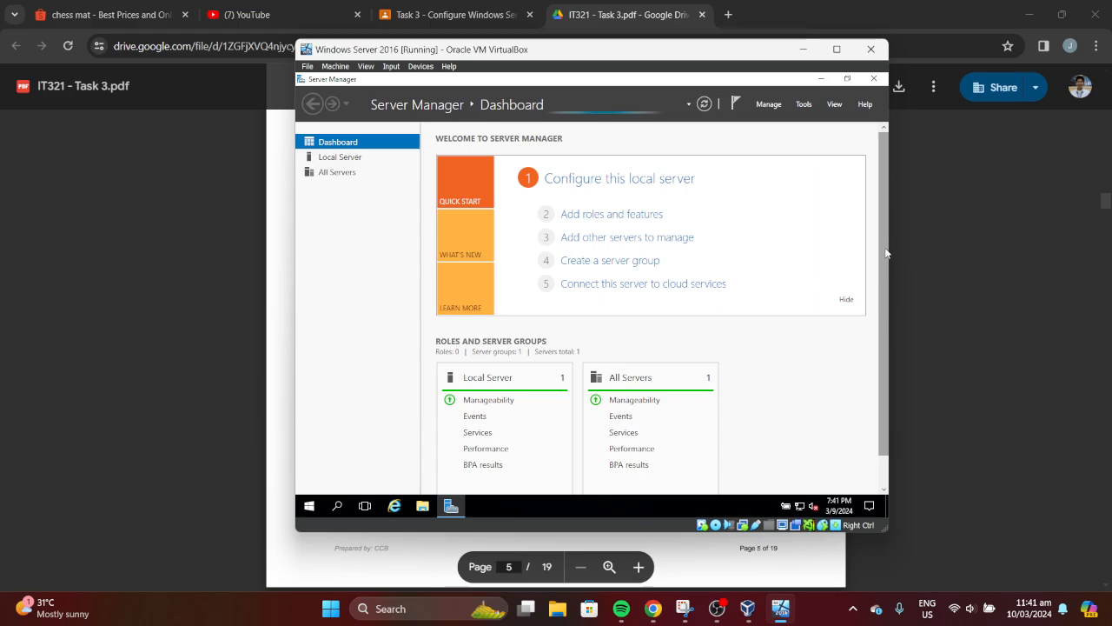
left_click_drag(884, 252, 880, 324)
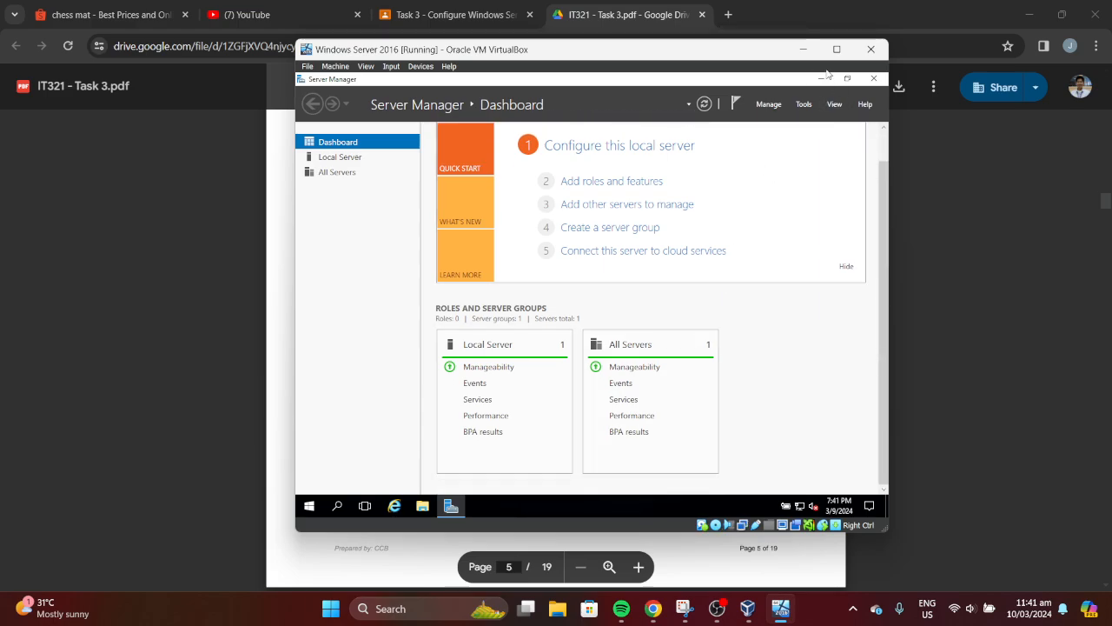
Minimize the VM window and move the lab manual to page 6, Task 3.2 - Change Server Name
left_click(804, 51)
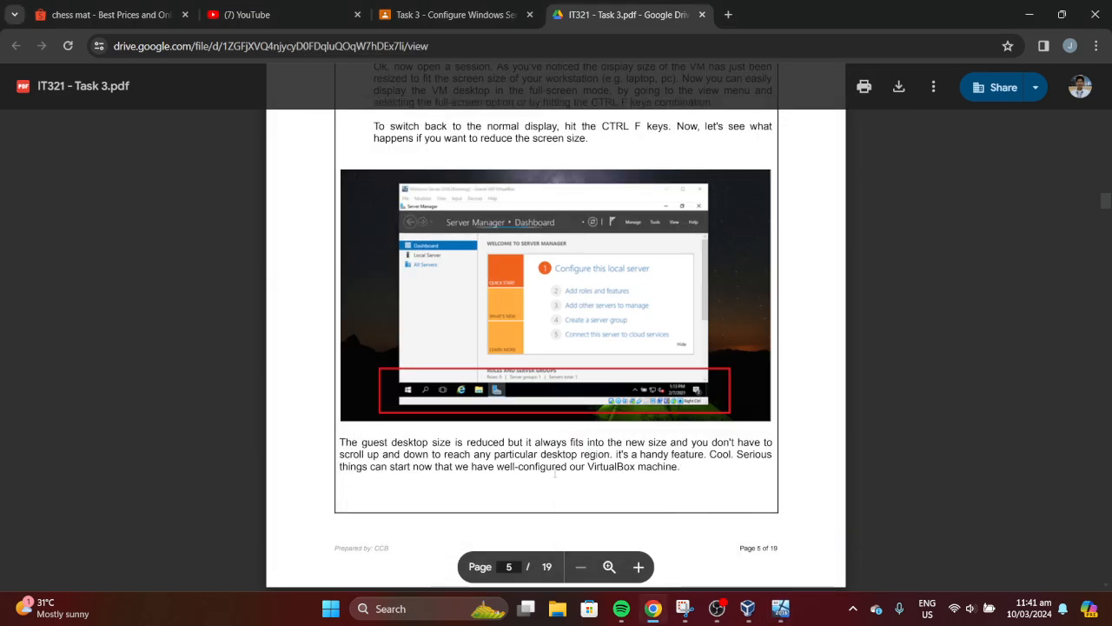
left_click(786, 618)
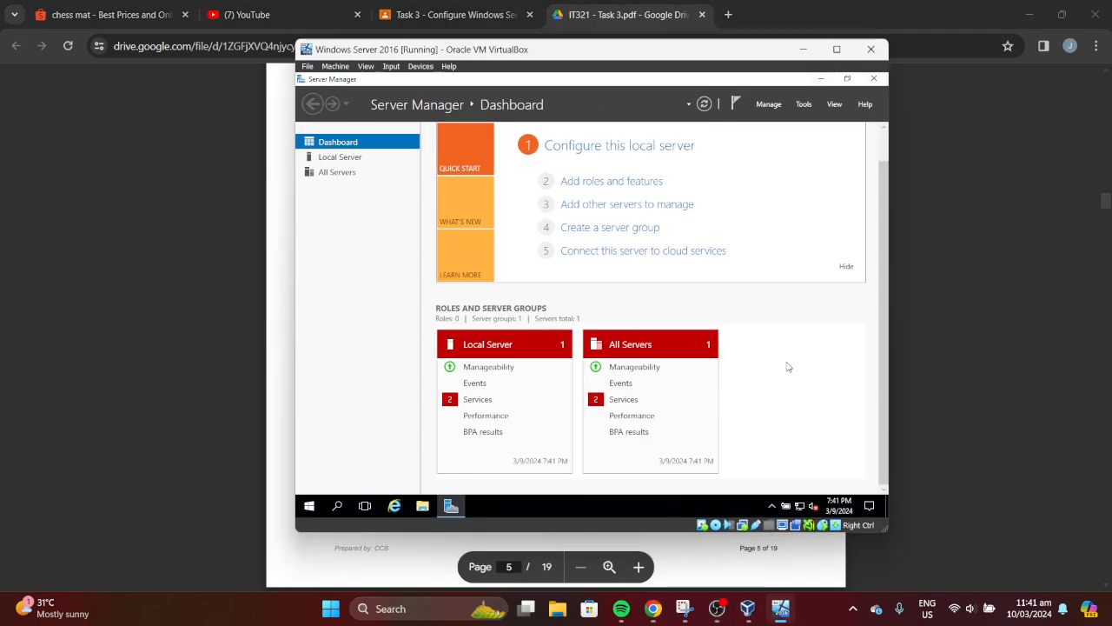
left_click(836, 48)
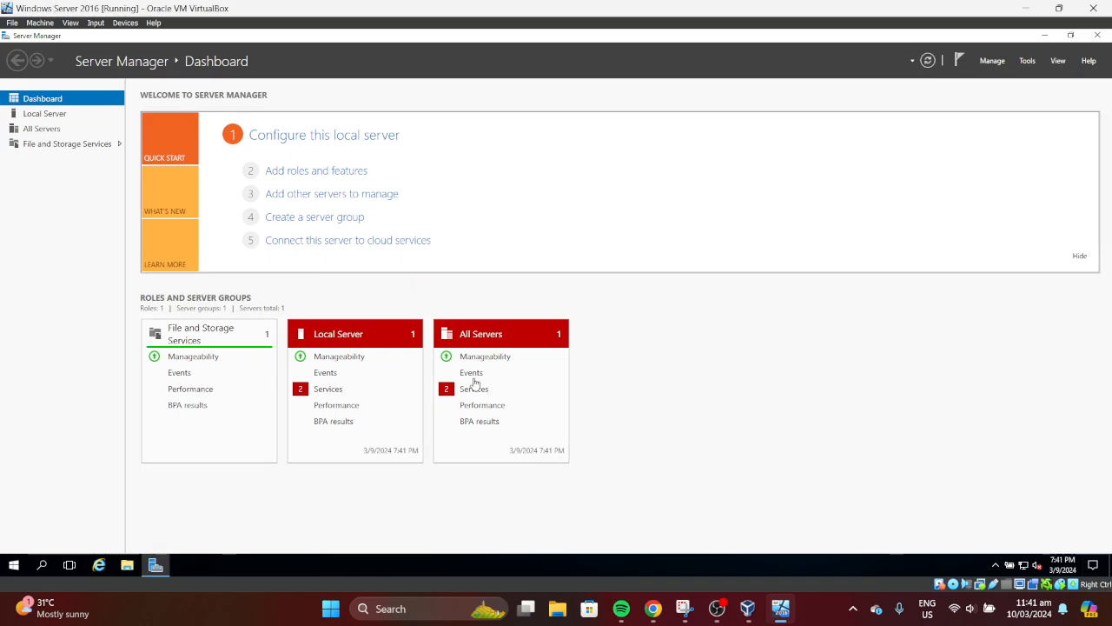
left_click(1058, 8)
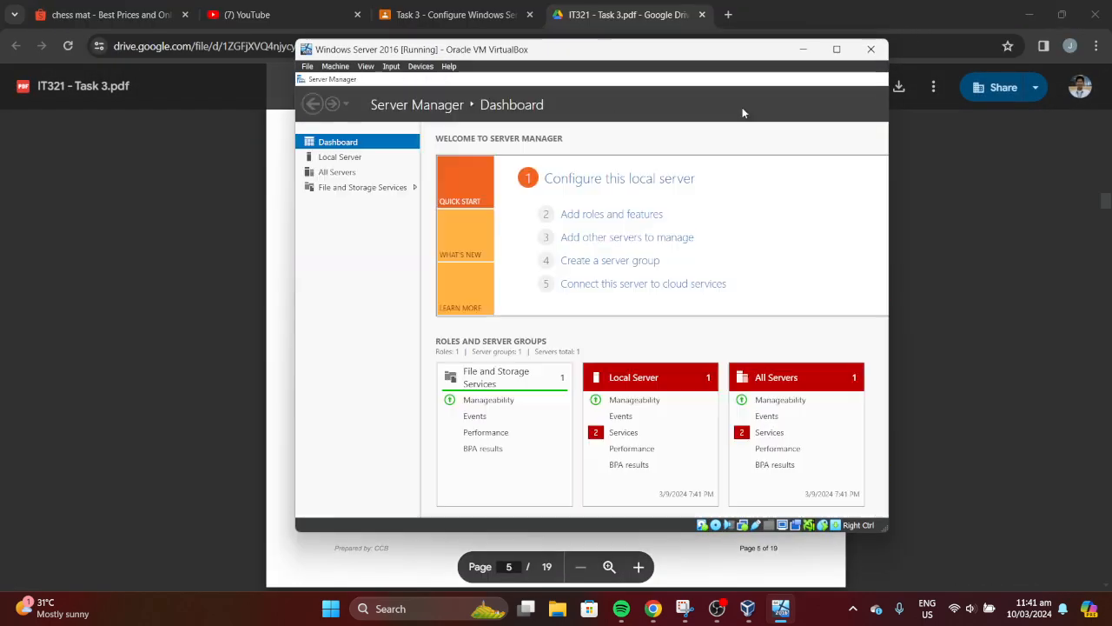
left_click(803, 48)
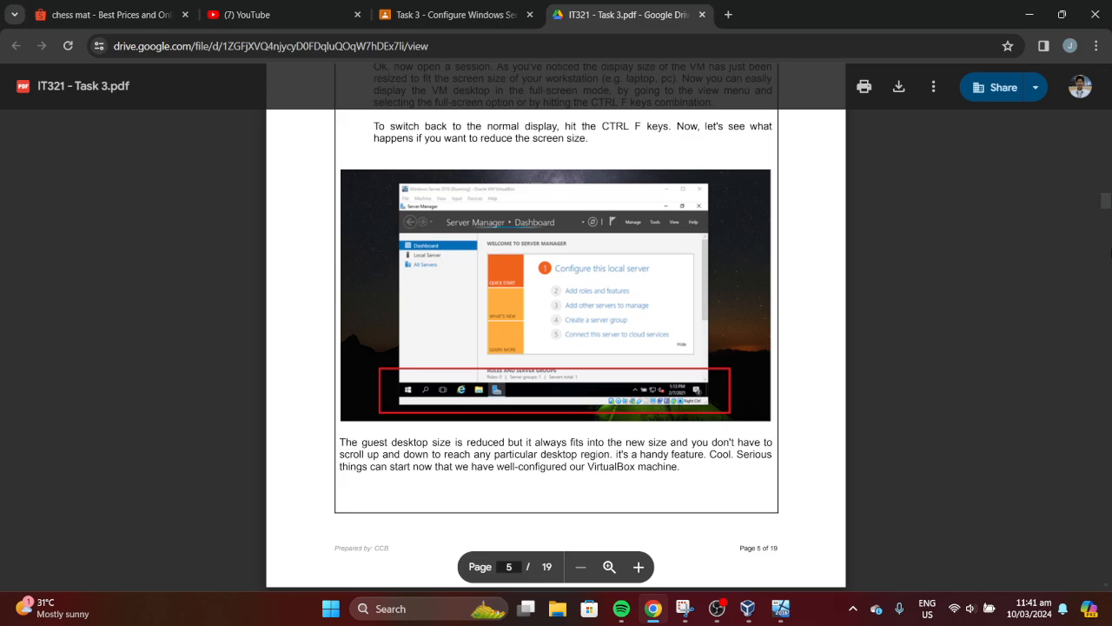
left_click_drag(1109, 202, 1109, 214)
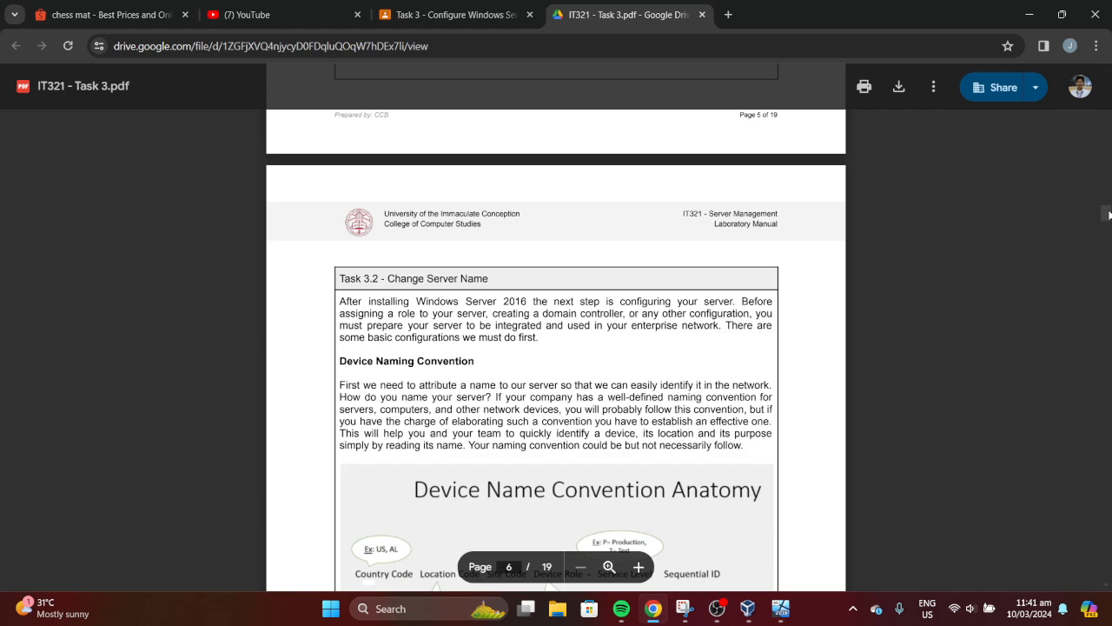
Scroll page 6 down to the Device Name Convention Anatomy and its USNYADC-P001 example
scroll(1109, 214, "down", 1)
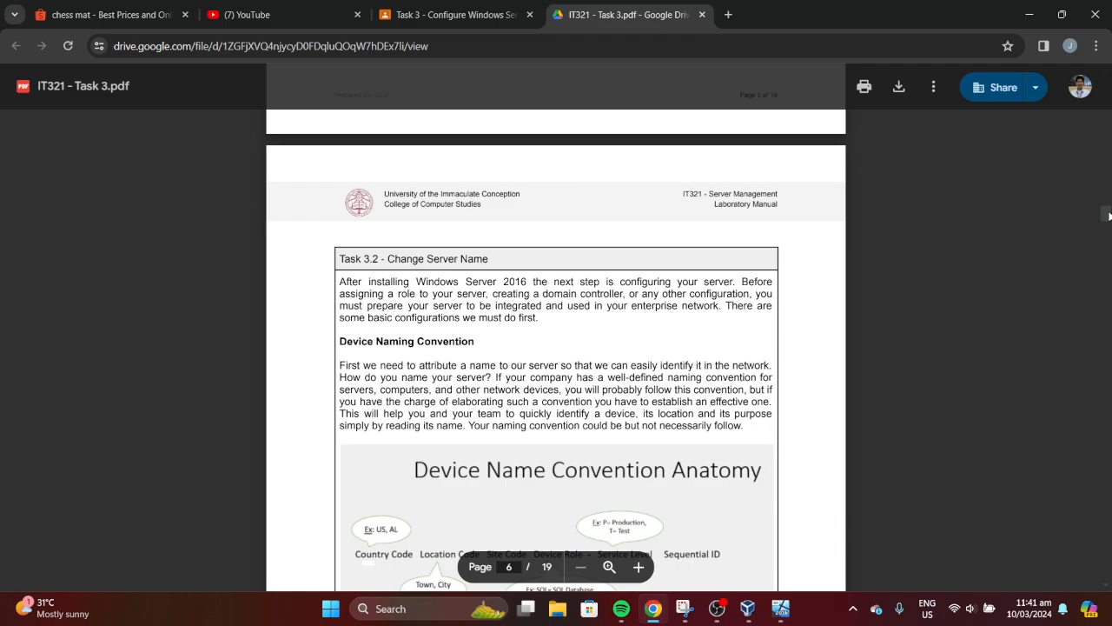
scroll(1109, 215, "down", 1)
scroll(1109, 215, "down", 1)
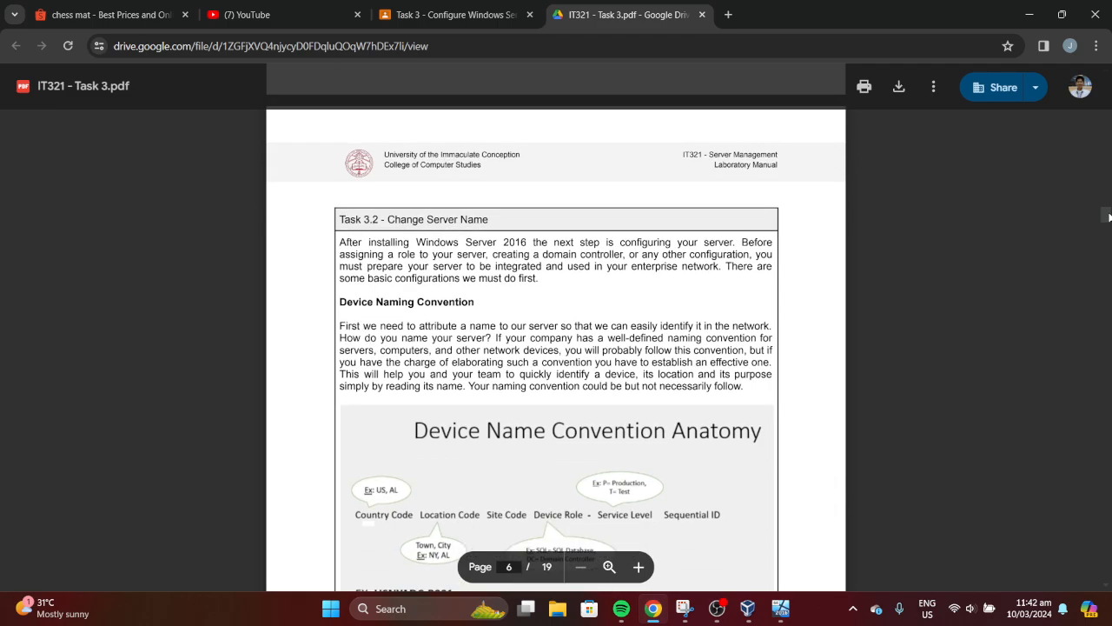
scroll(1106, 591, "down", 3)
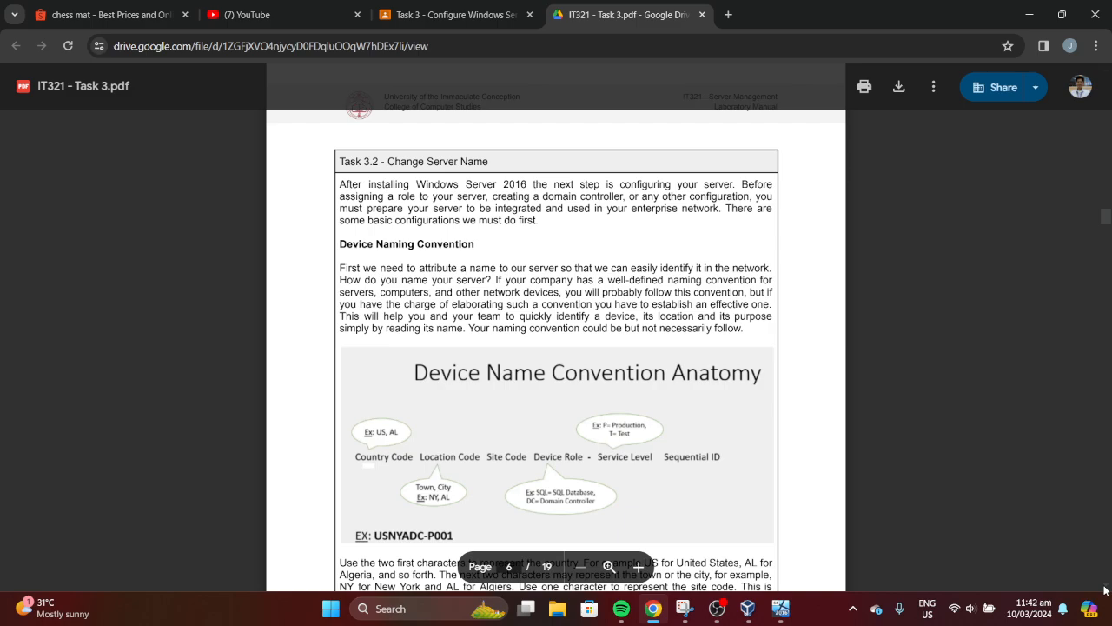
scroll(1105, 591, "down", 4)
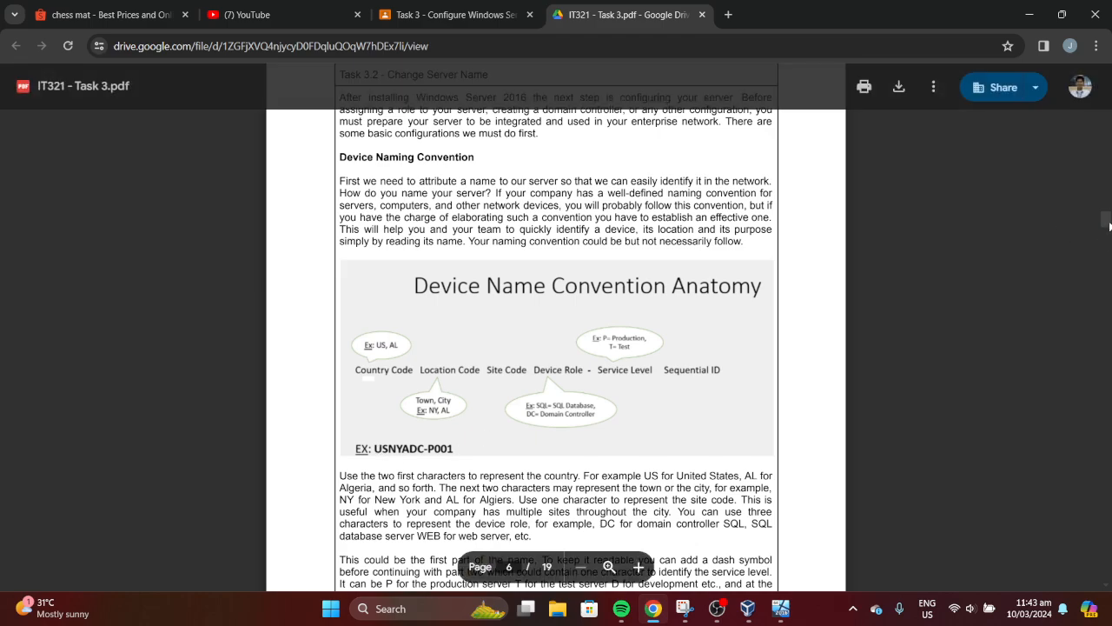
Drag the PDF down to the top of page 7, 'Change the Server Name'
left_click_drag(1108, 226, 1108, 233)
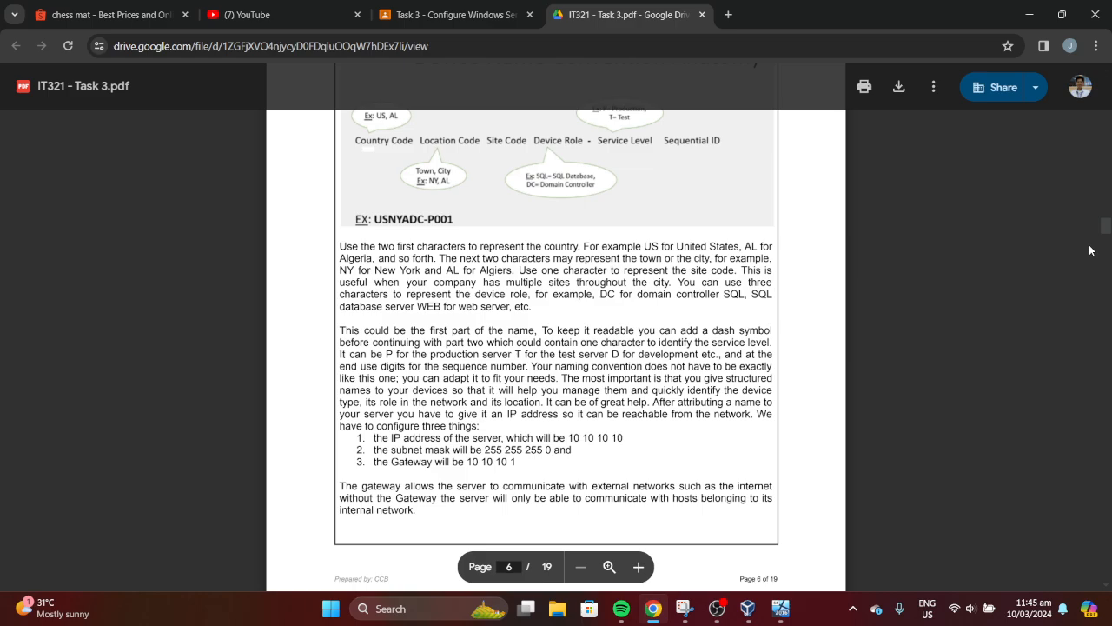
left_click_drag(1106, 224, 1104, 246)
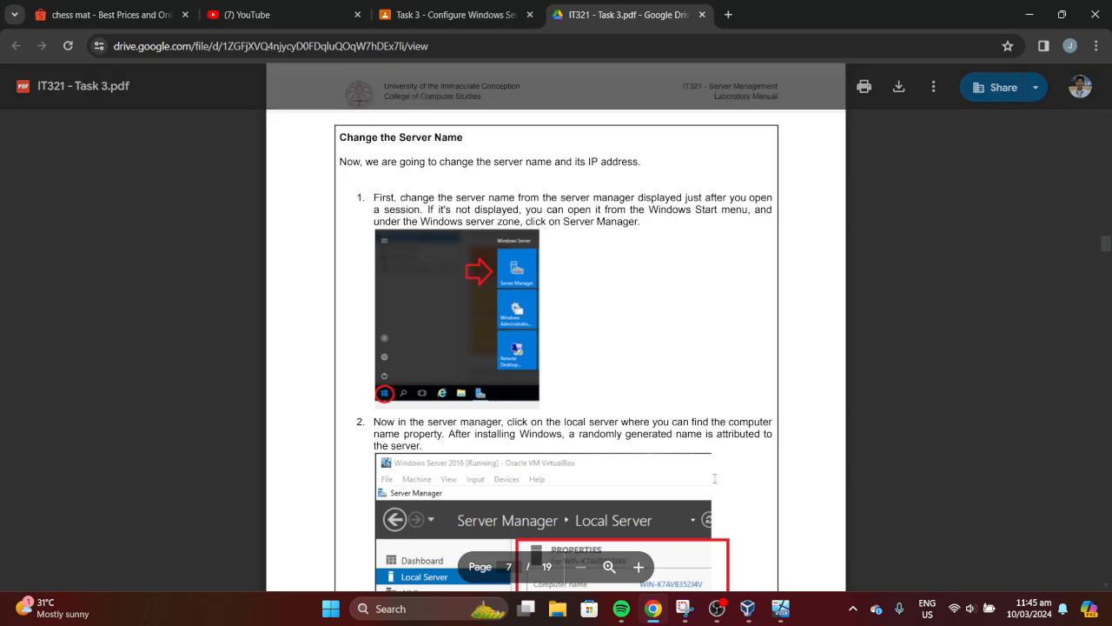
Dock the VirtualBox window on the right half and the lab manual on the left
left_click(780, 608)
left_click(308, 506)
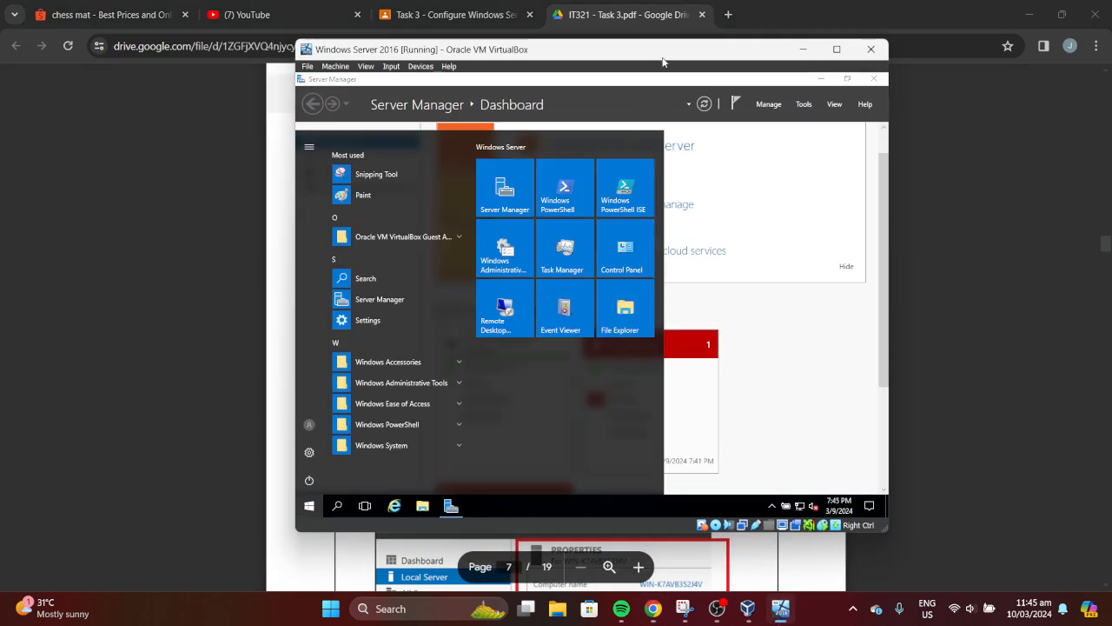
left_click_drag(663, 58, 1111, 241)
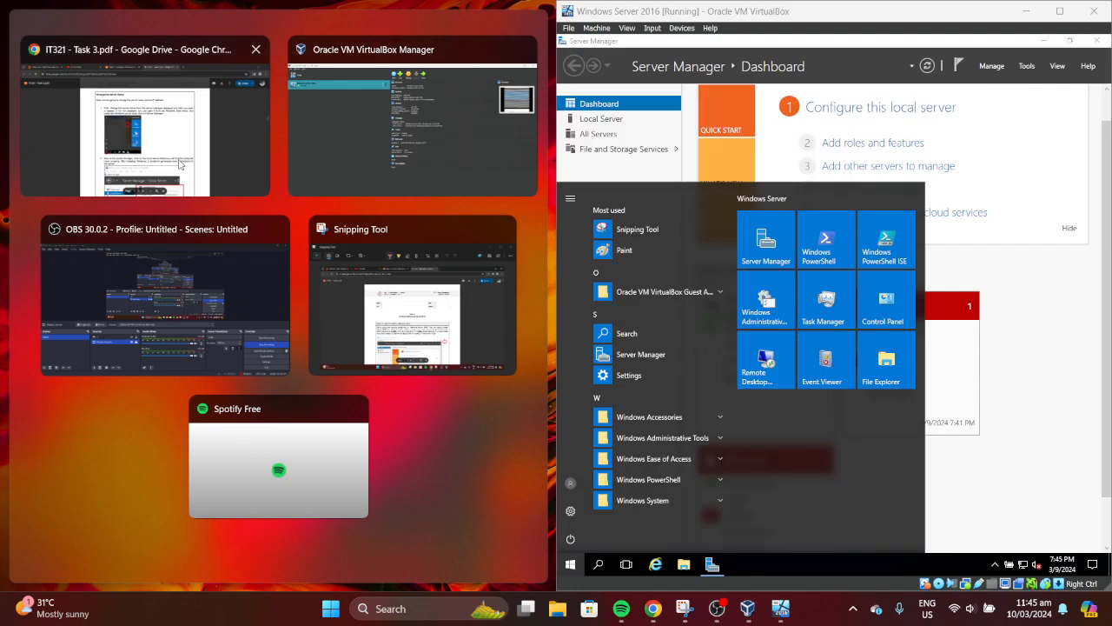
left_click(235, 174)
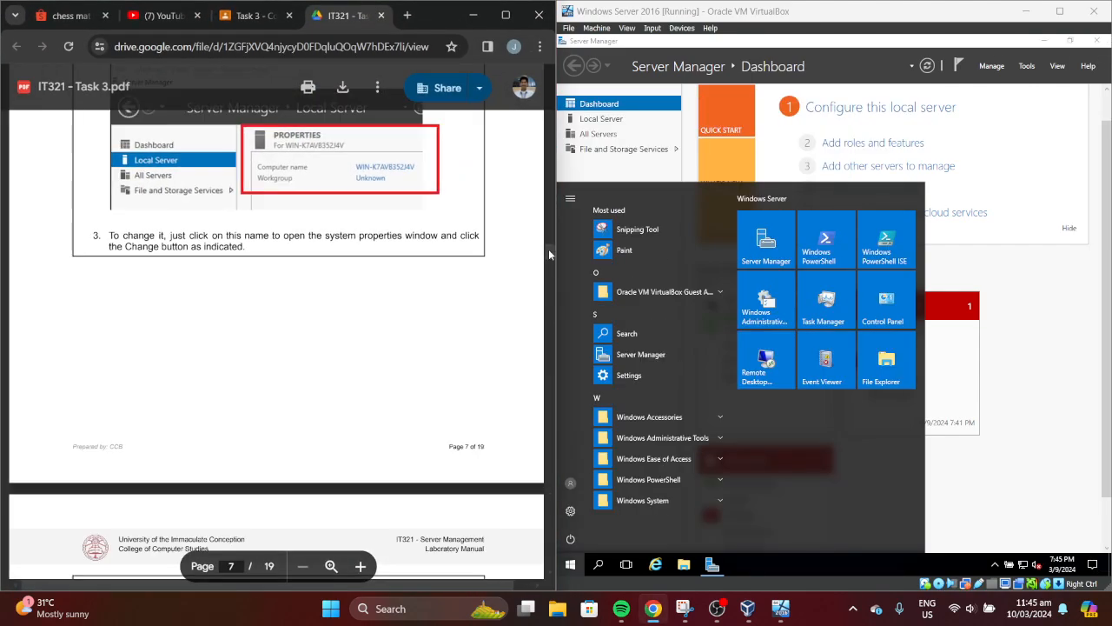
scroll(548, 249, "up", 5)
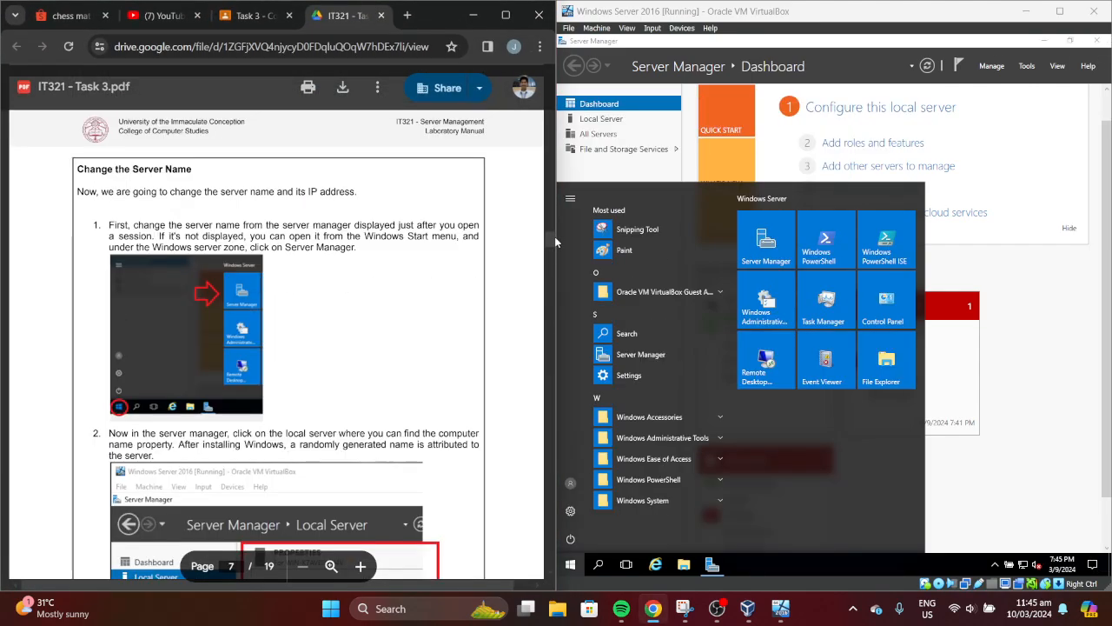
Dismiss the server's Start menu and show the Local Server properties in Server Manager
left_click(756, 250)
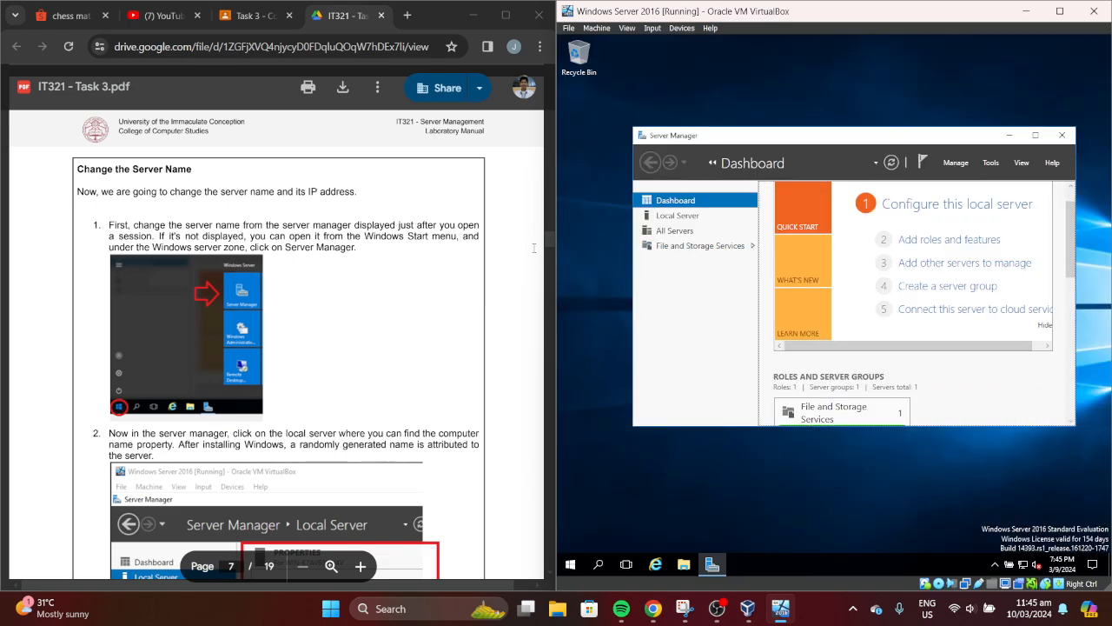
left_click_drag(550, 240, 550, 246)
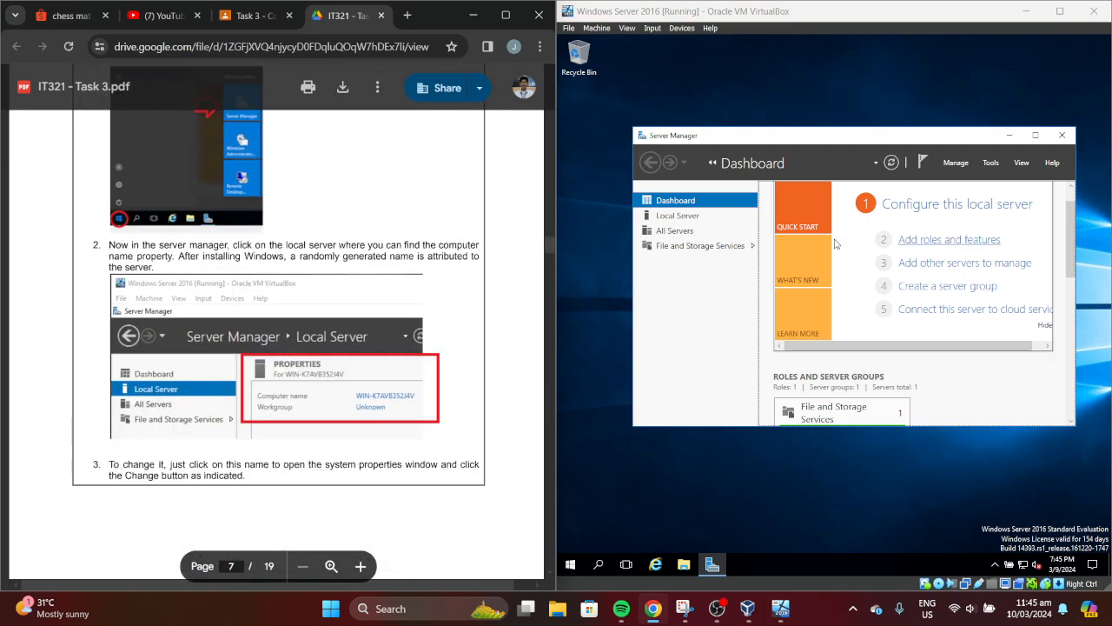
left_click(725, 220)
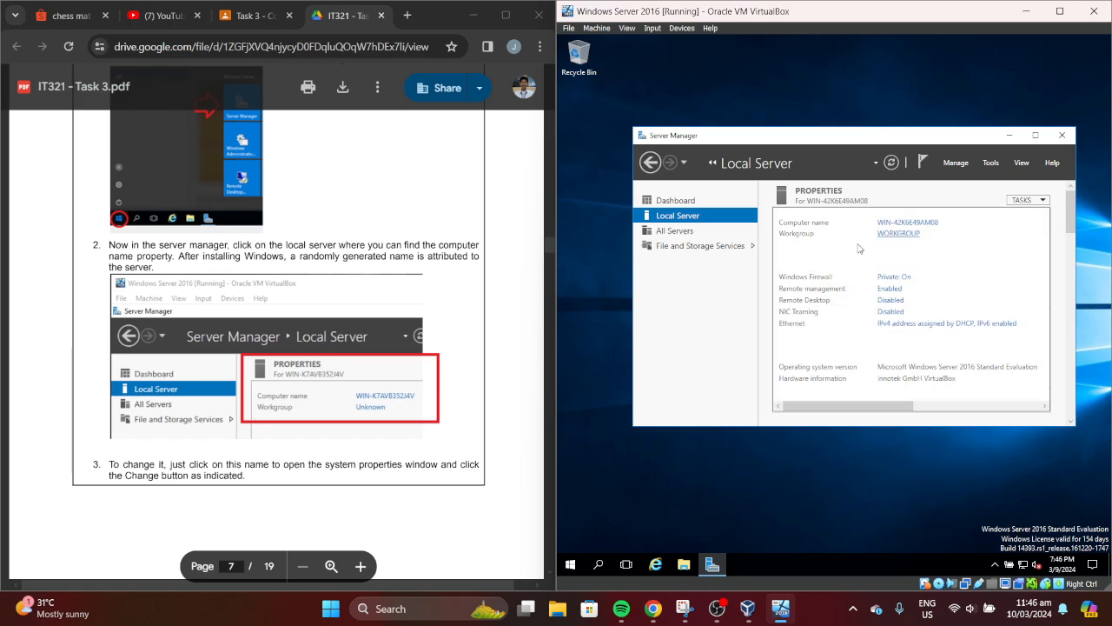
left_click_drag(550, 245, 553, 249)
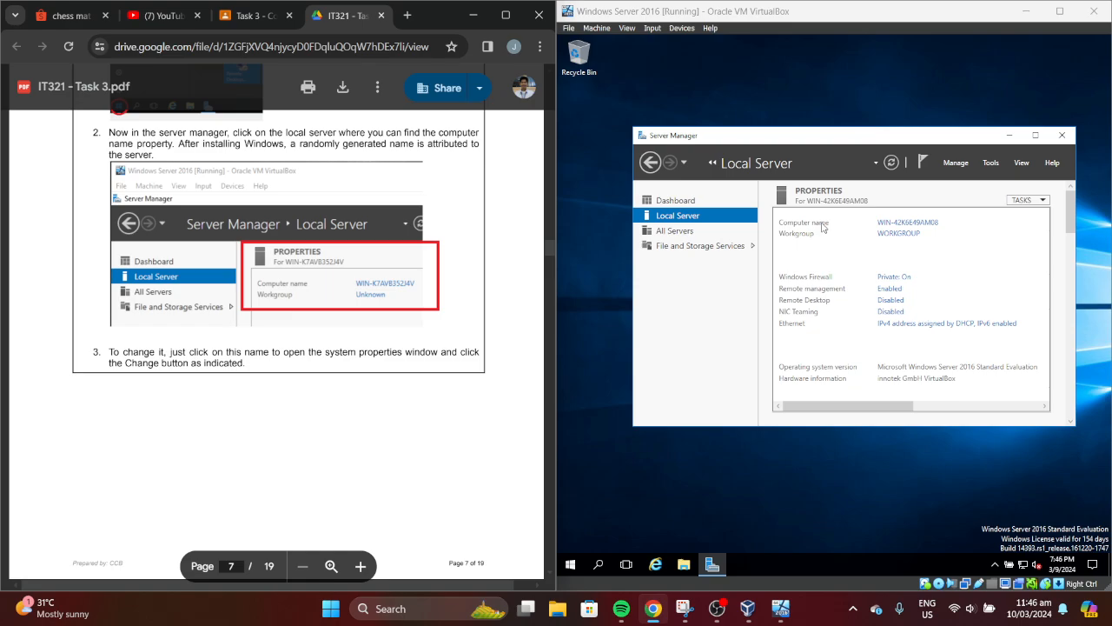
left_click(895, 223)
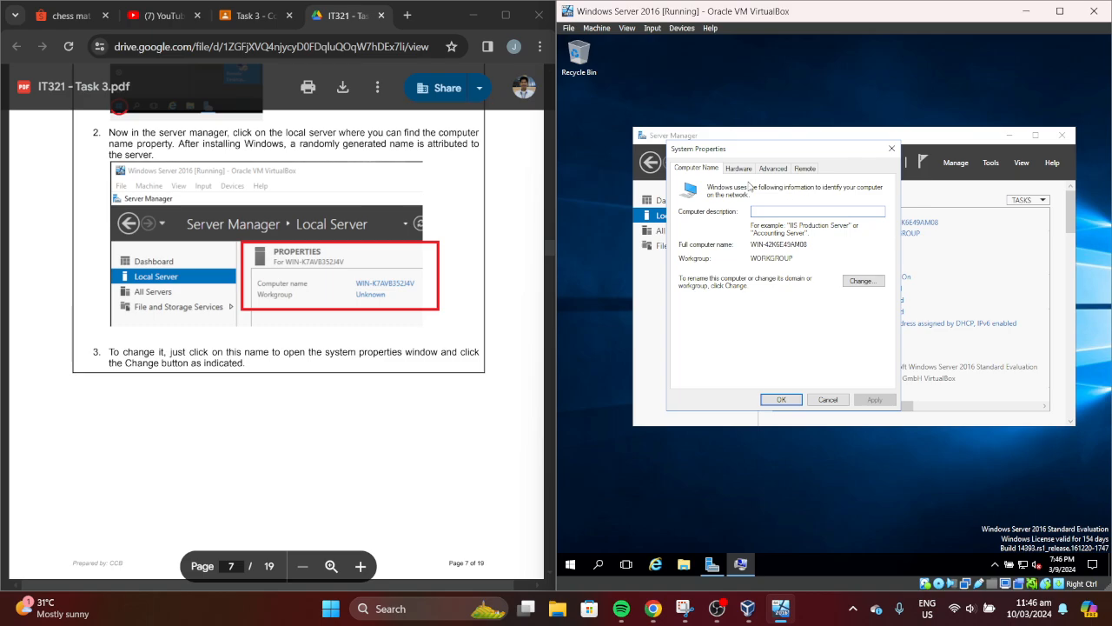
Open the Computer Name/Domain Changes dialog and read the manual's renaming steps
left_click(843, 284)
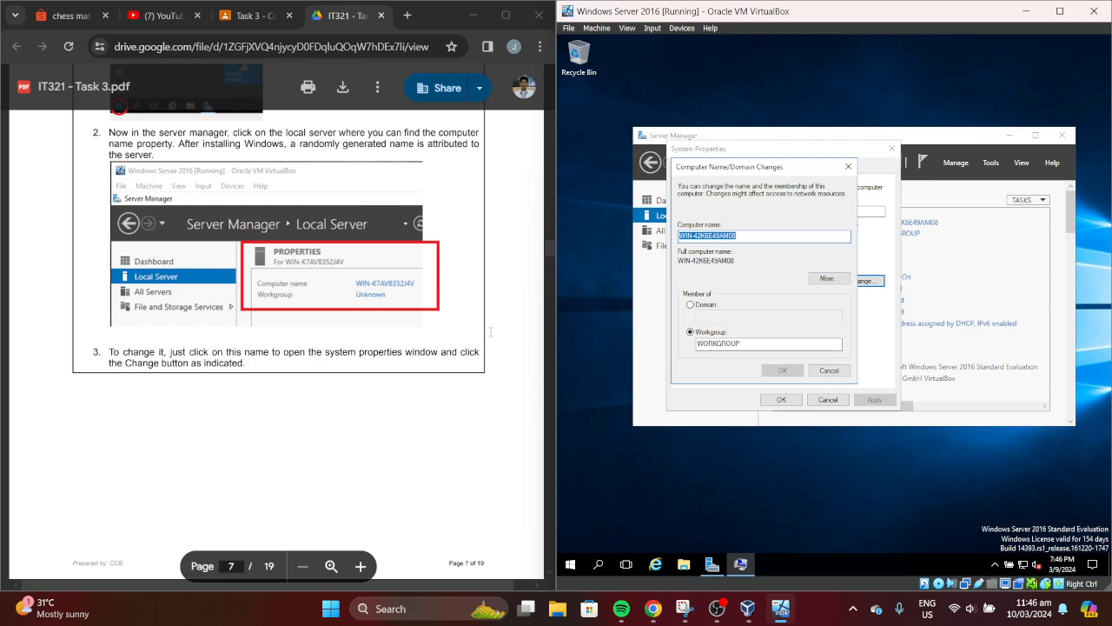
left_click(551, 254)
scroll(549, 255, "down", 5)
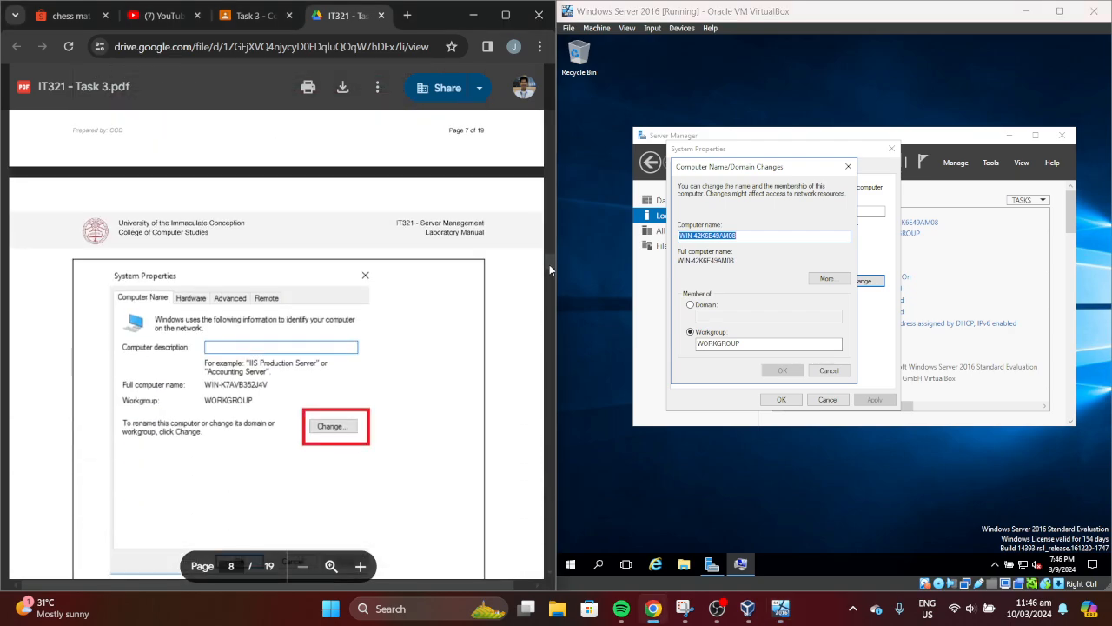
scroll(550, 264, "down", 8)
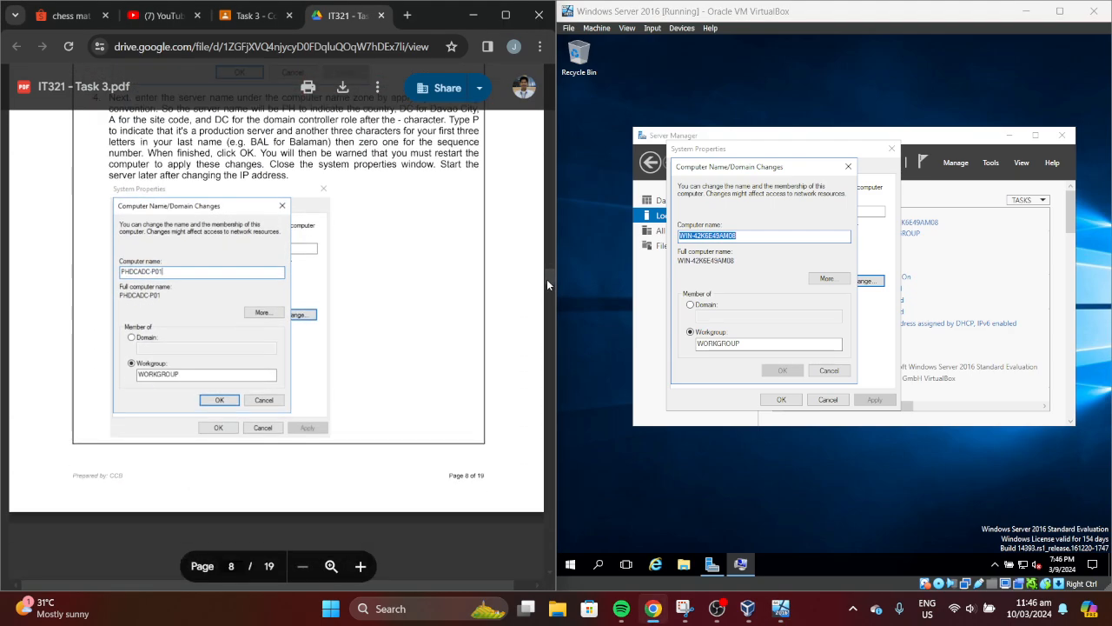
scroll(546, 279, "up", 1)
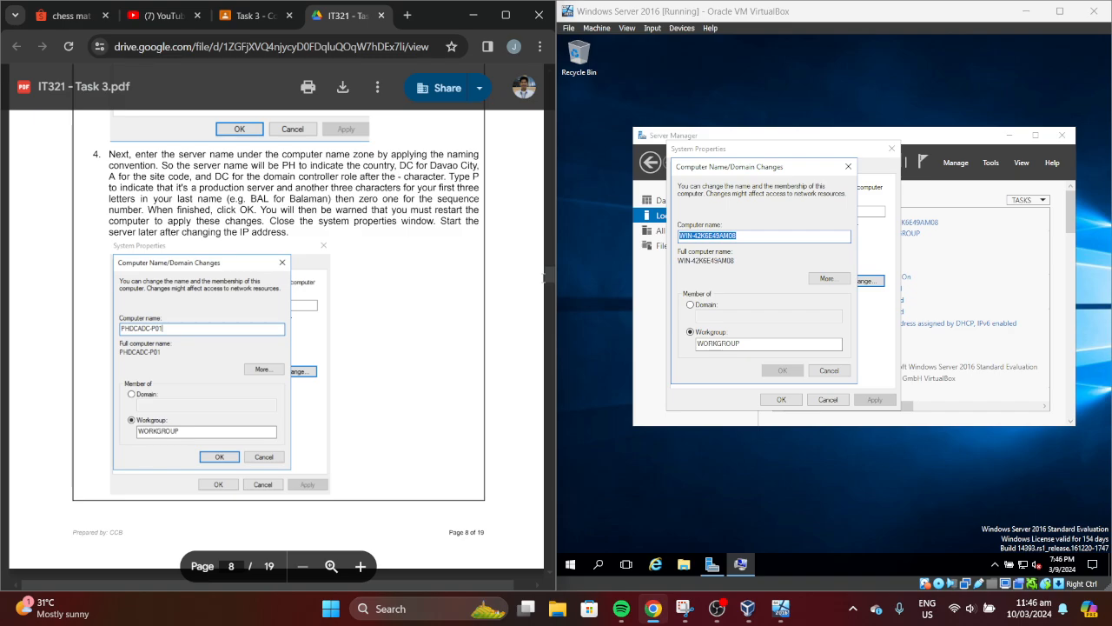
scroll(552, 276, "up", 4)
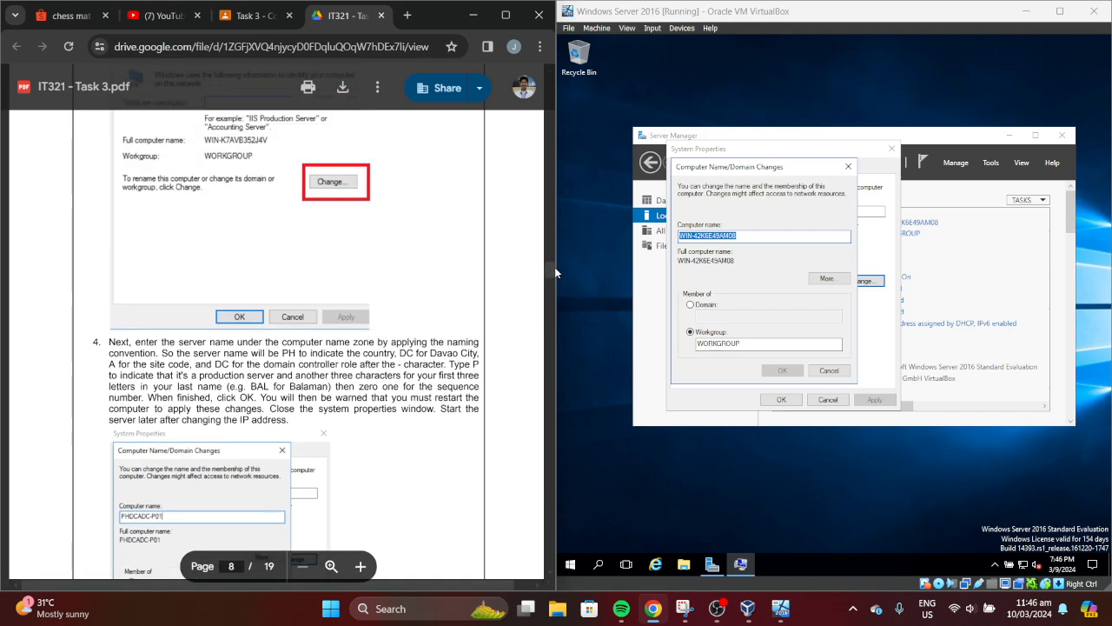
scroll(554, 273, "down", 3)
scroll(554, 274, "down", 2)
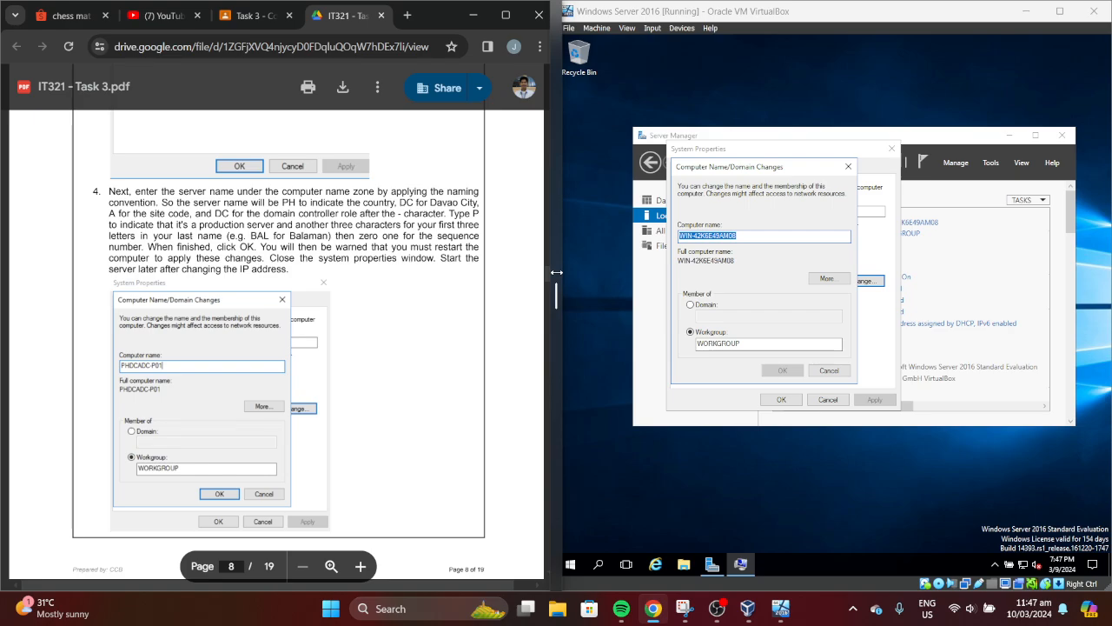
Clear WIN-42K6E49AM08 from the Computer name box and enter PHDCADC-PBAT01 in capitals
double_click(750, 235)
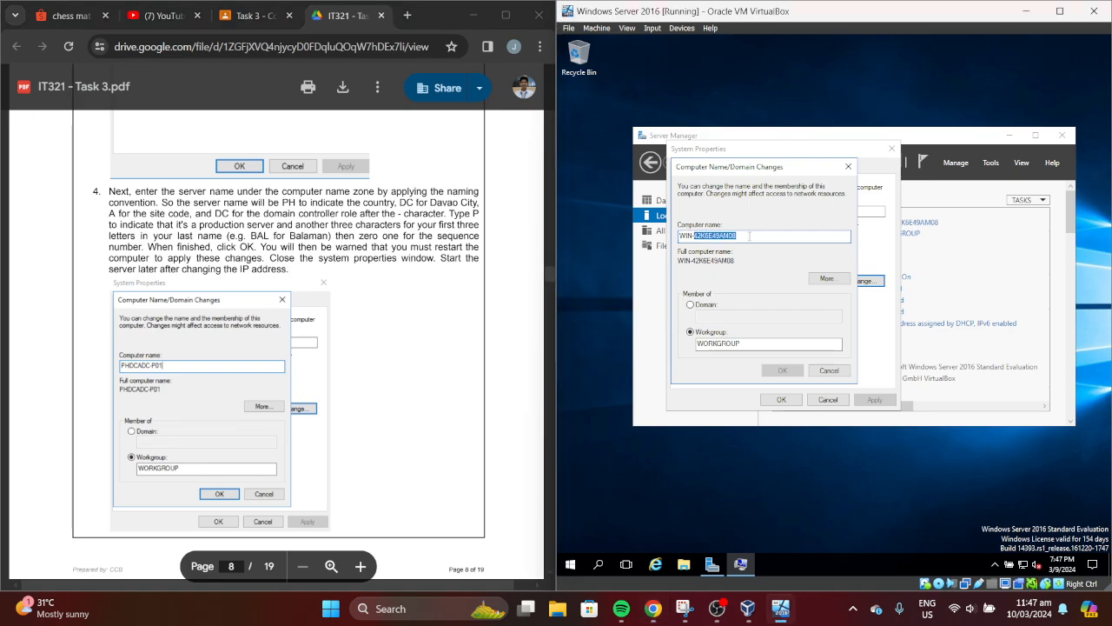
key("ctrl+a")
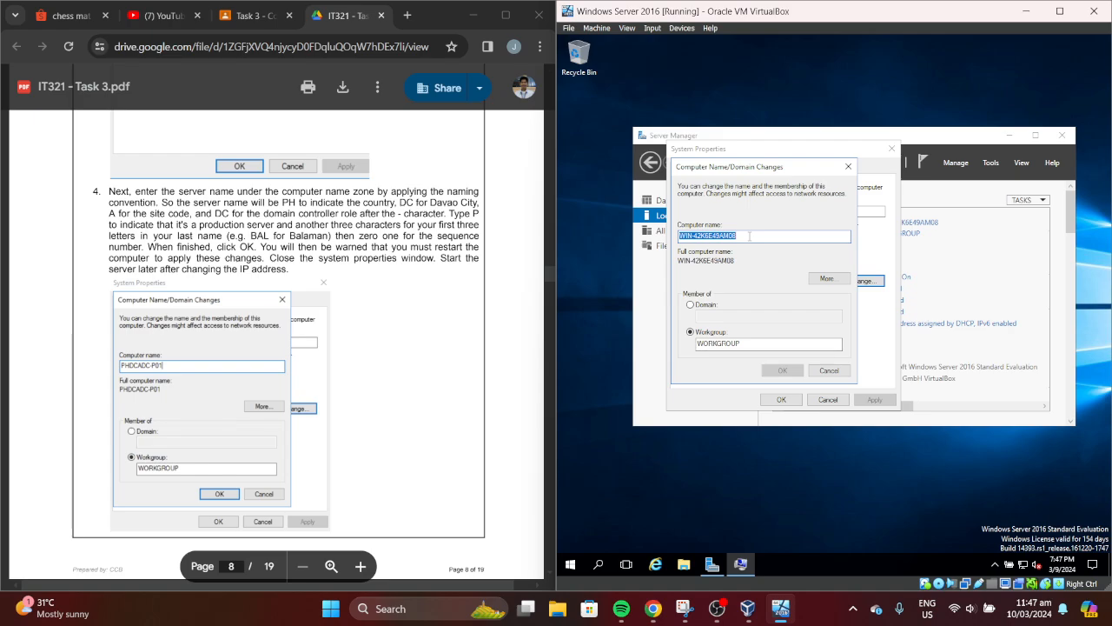
key("BackSpace")
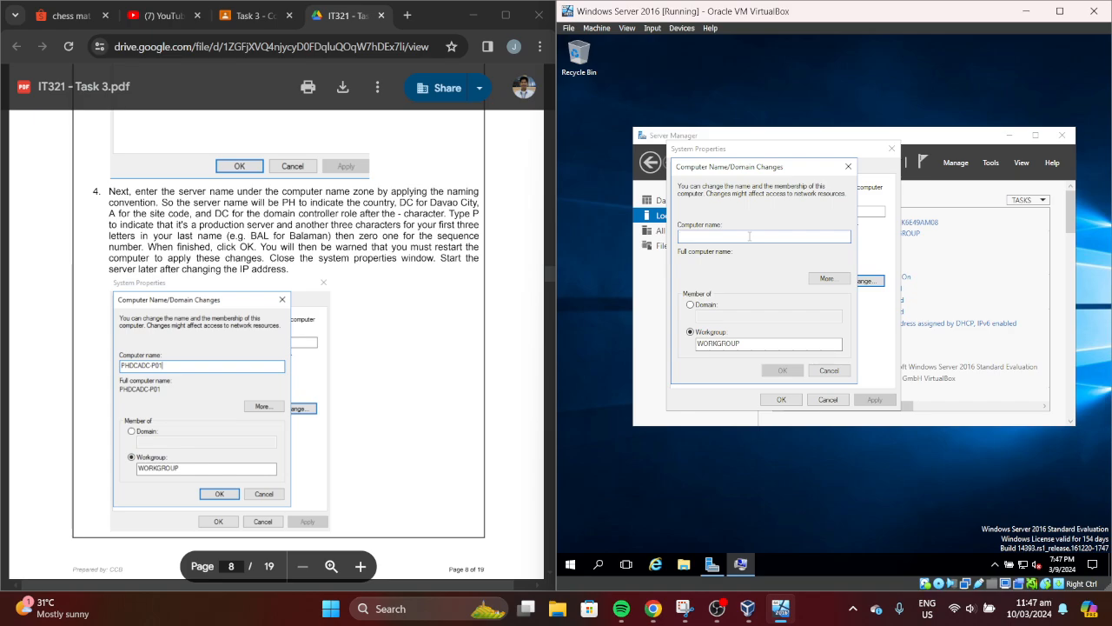
key("Caps_Lock")
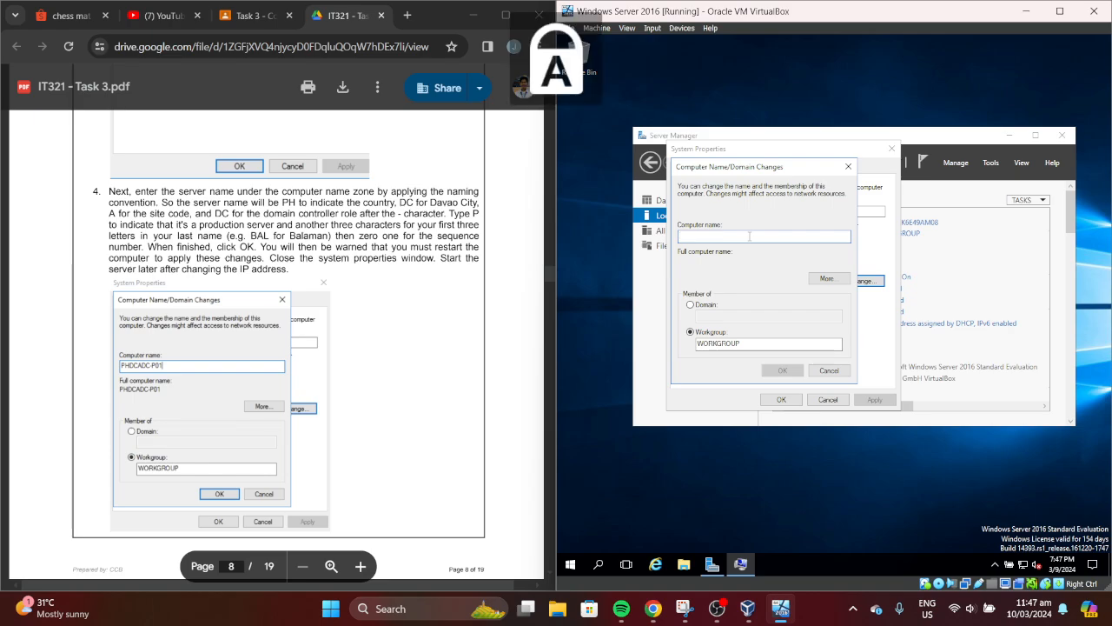
type("PH")
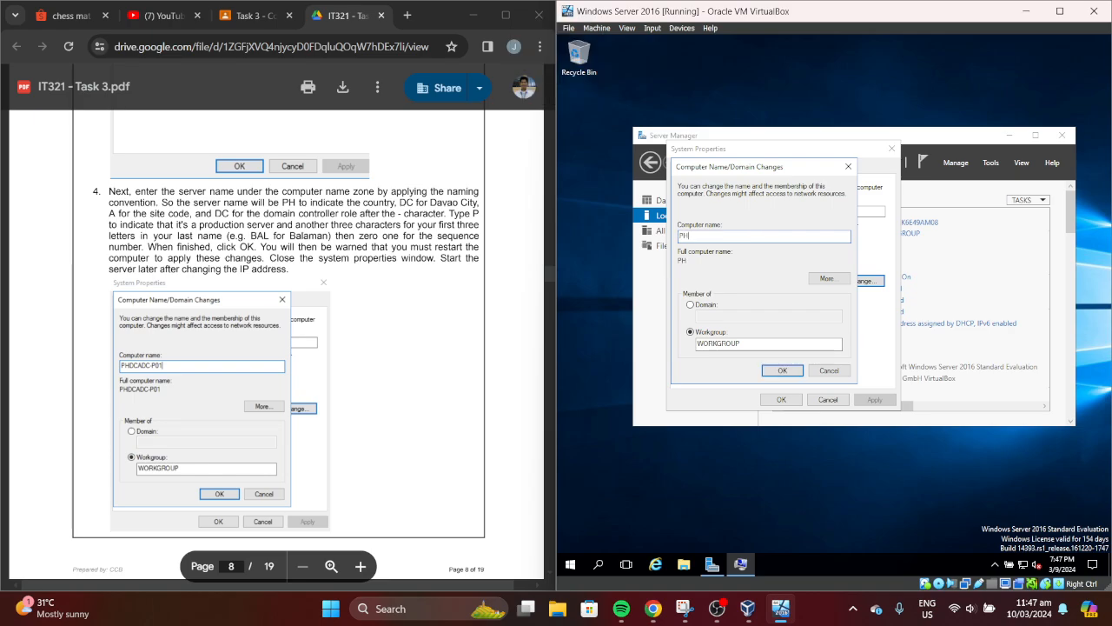
type("DCA")
type("DC-P")
type("BAT")
type("01")
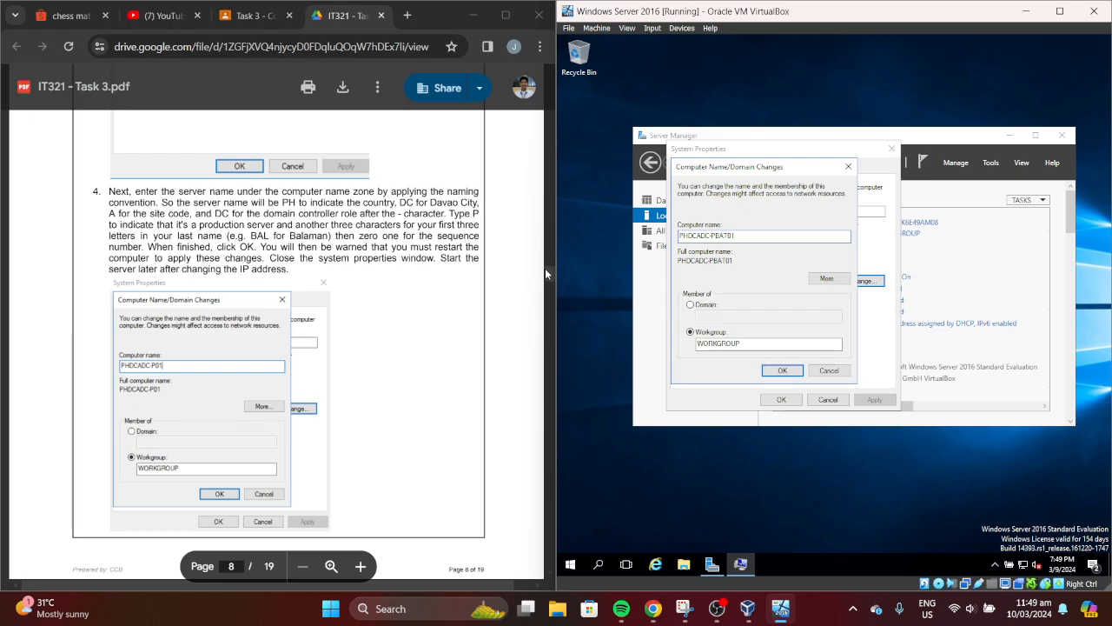
Maximize the manual, scroll to page 9's Task 3.3 - Assign IP Address, then snap Chrome left
left_click_drag(546, 270, 545, 288)
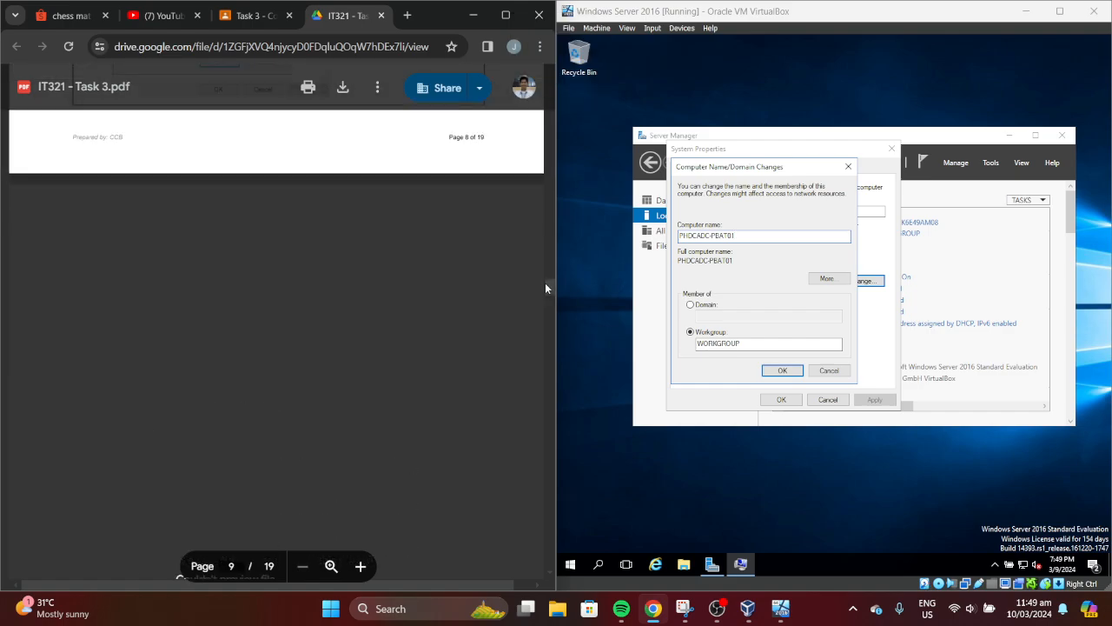
left_click(506, 15)
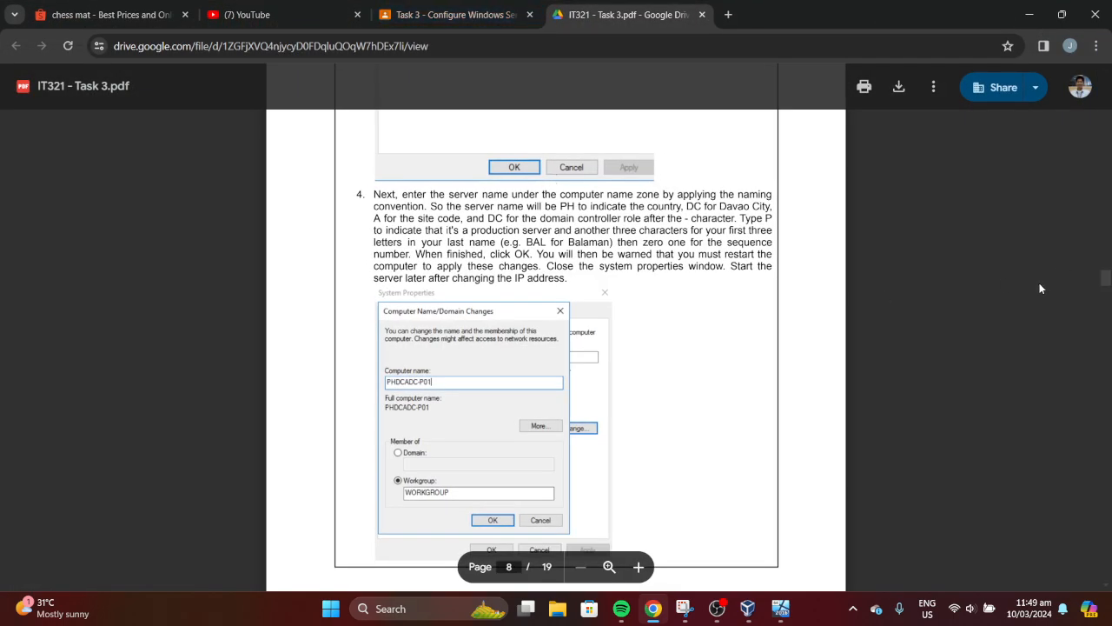
left_click_drag(1105, 284, 1105, 310)
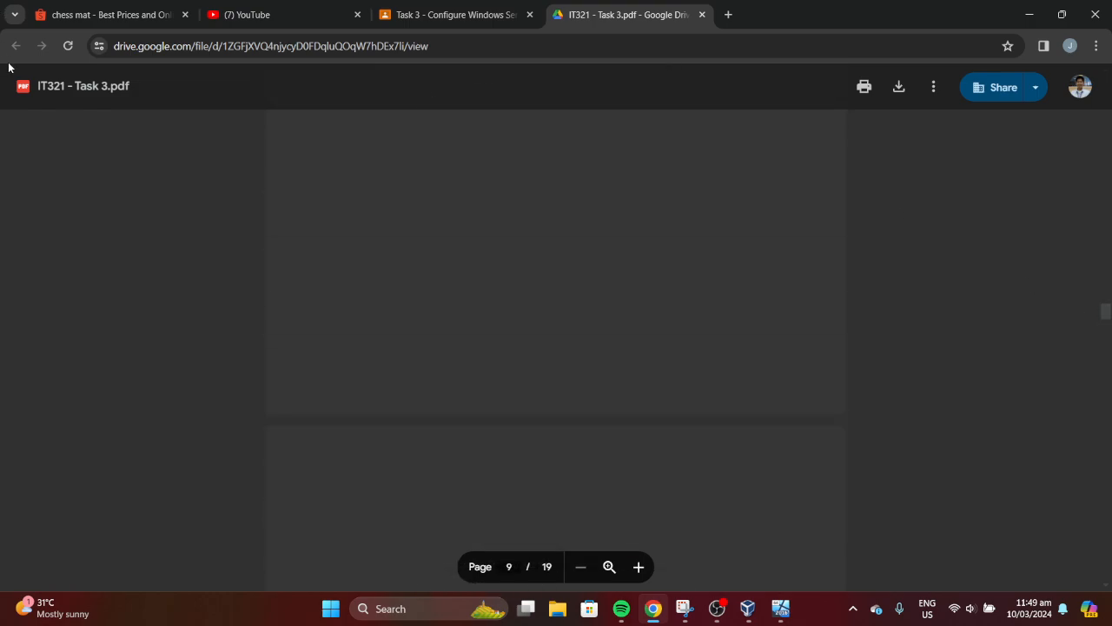
left_click(76, 50)
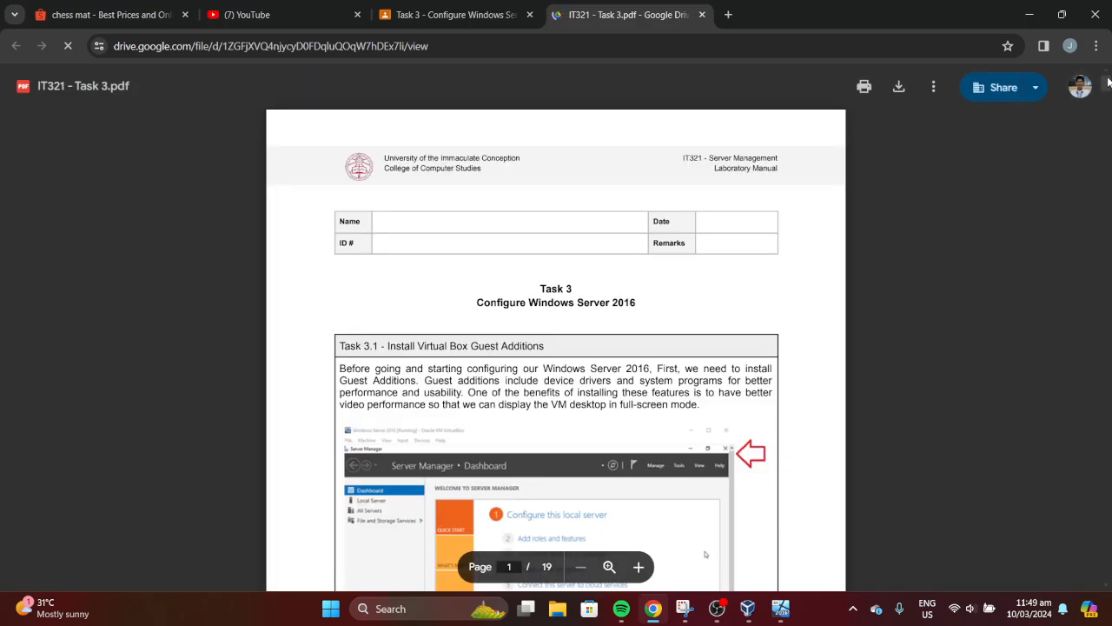
left_click_drag(1109, 90, 1102, 297)
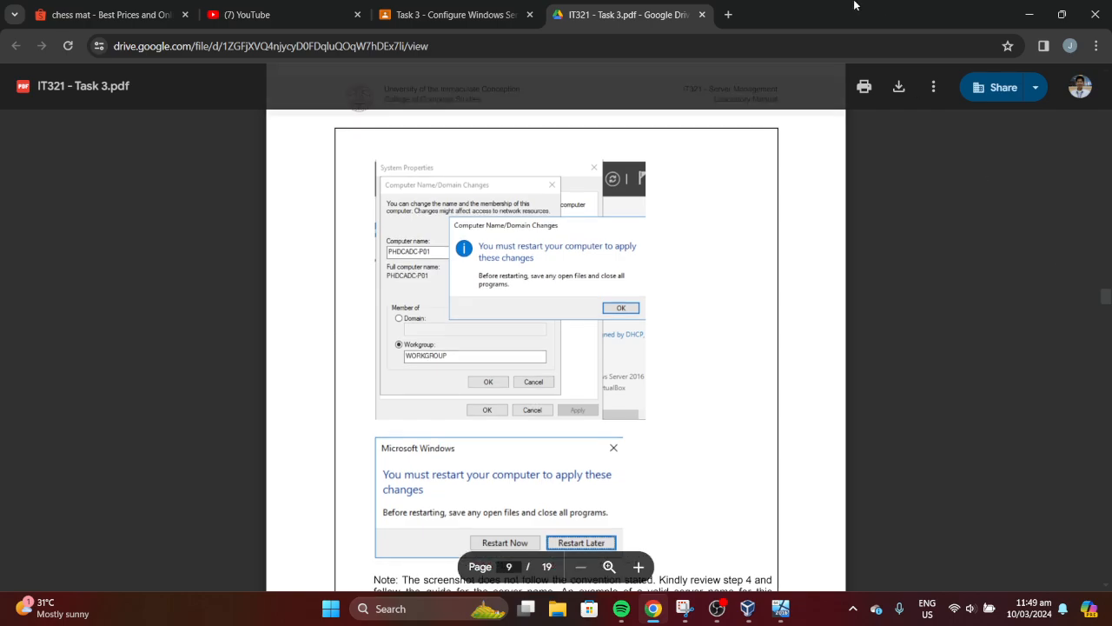
left_click_drag(855, 2, 0, 325)
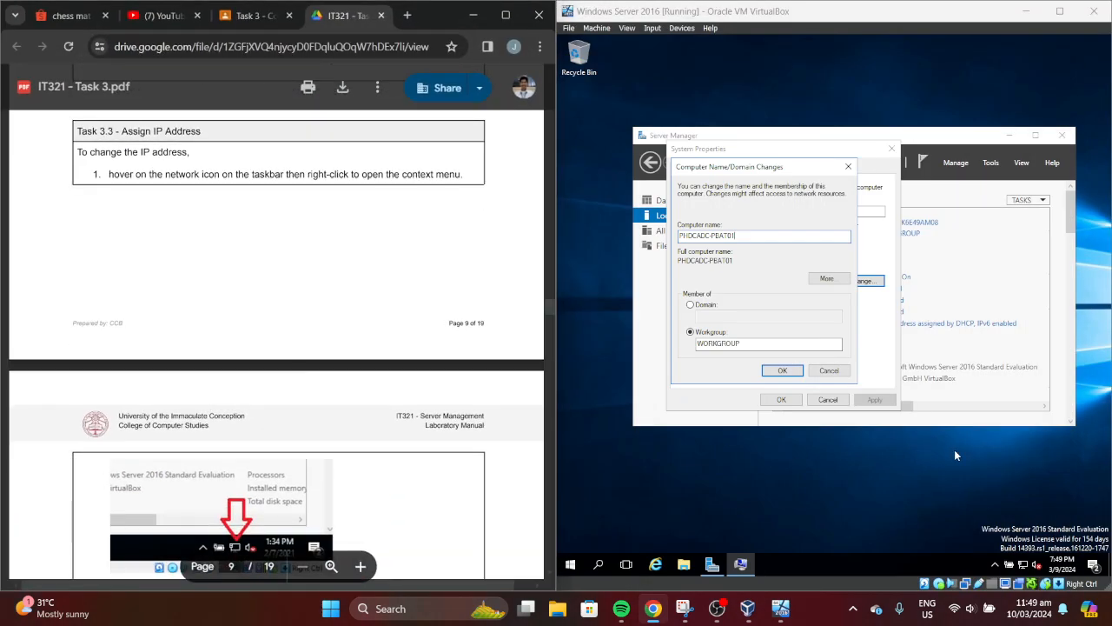
left_click(786, 371)
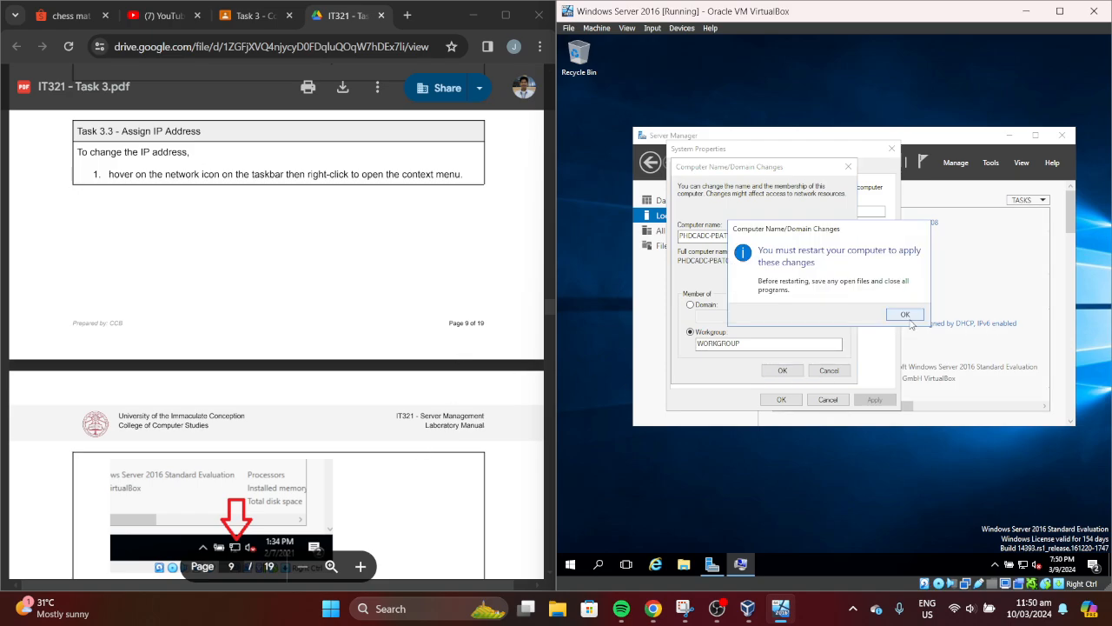
left_click(909, 317)
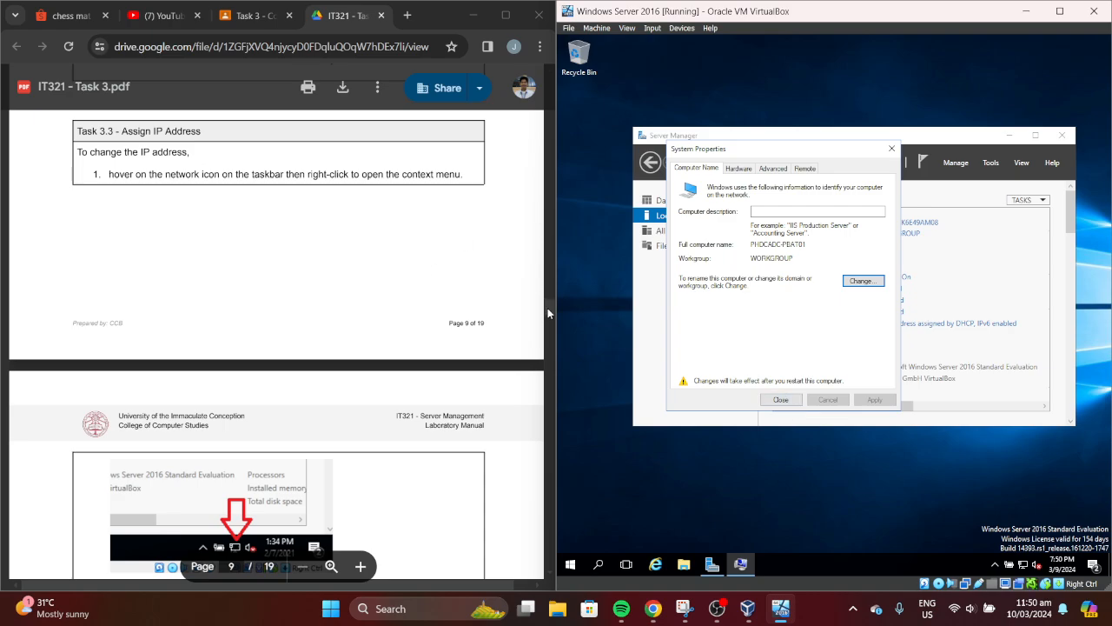
left_click_drag(547, 308, 547, 293)
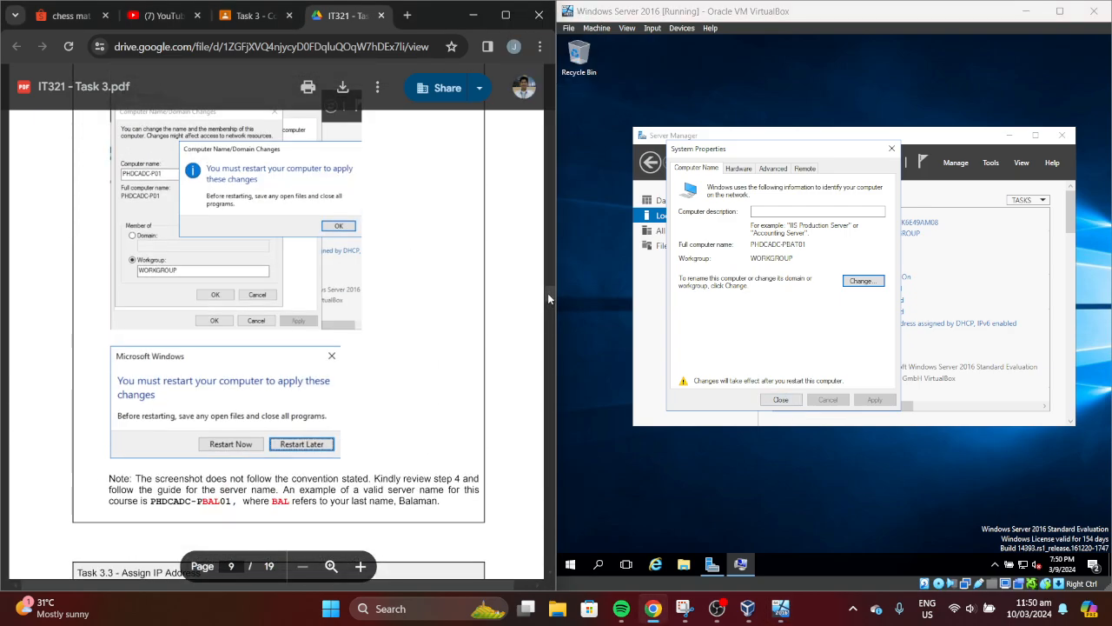
left_click(781, 401)
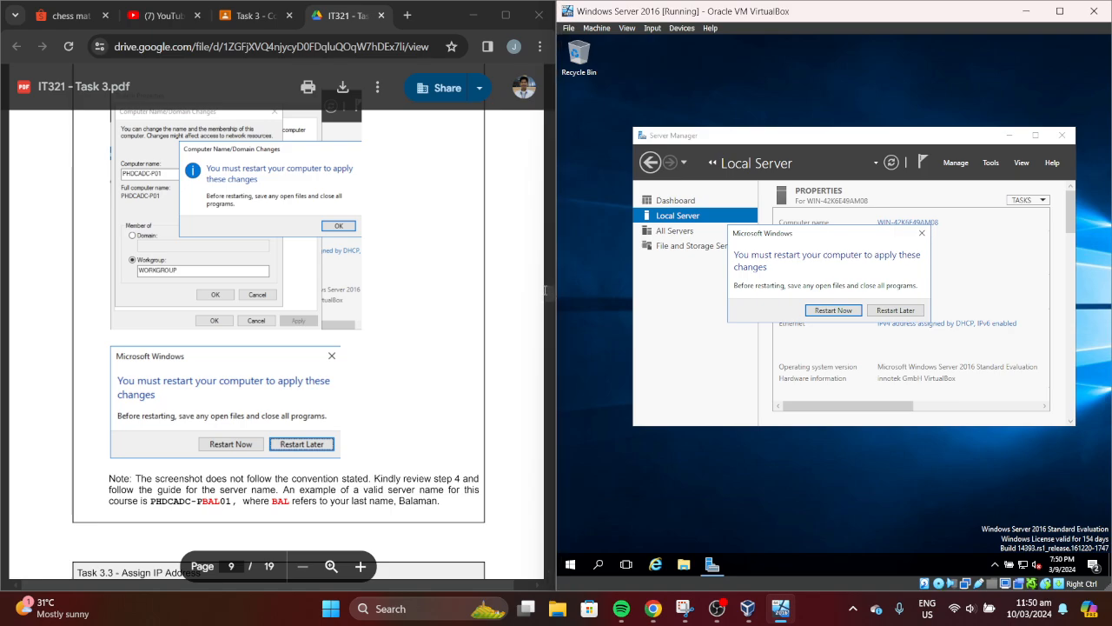
left_click(551, 298)
scroll(551, 298, "down", 1)
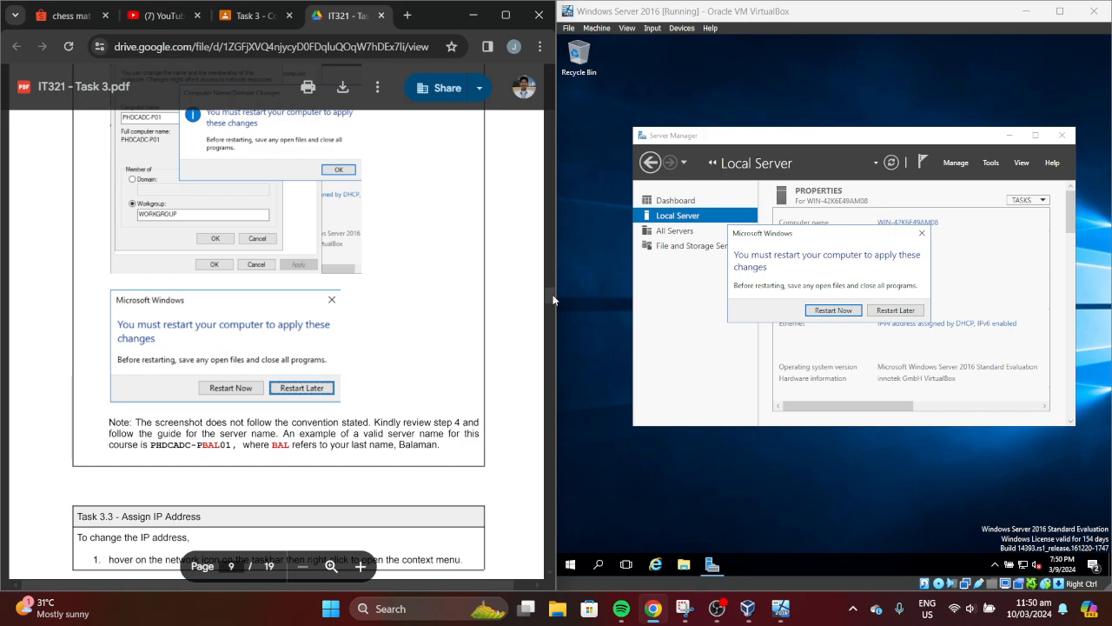
scroll(554, 299, "up", 1)
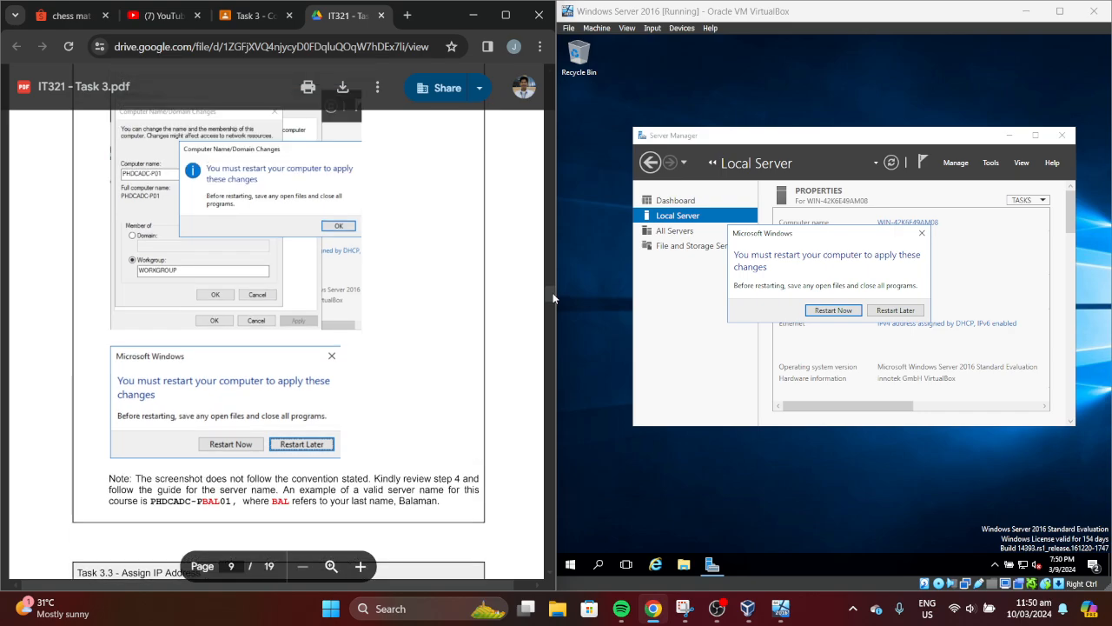
scroll(549, 301, "down", 5)
scroll(547, 295, "up", 13)
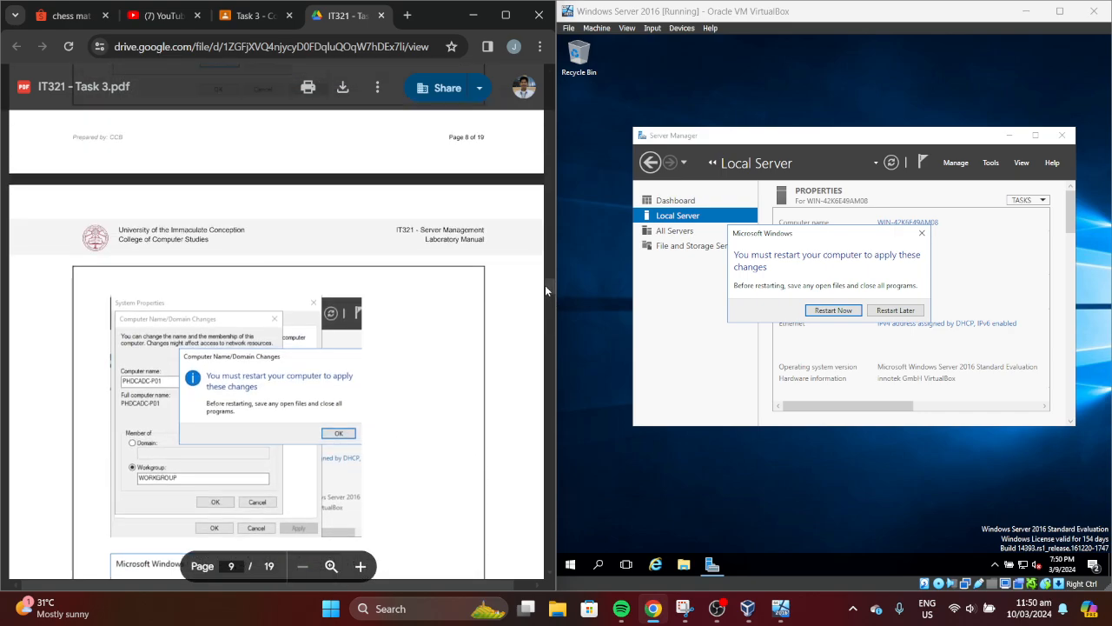
scroll(546, 281, "up", 2)
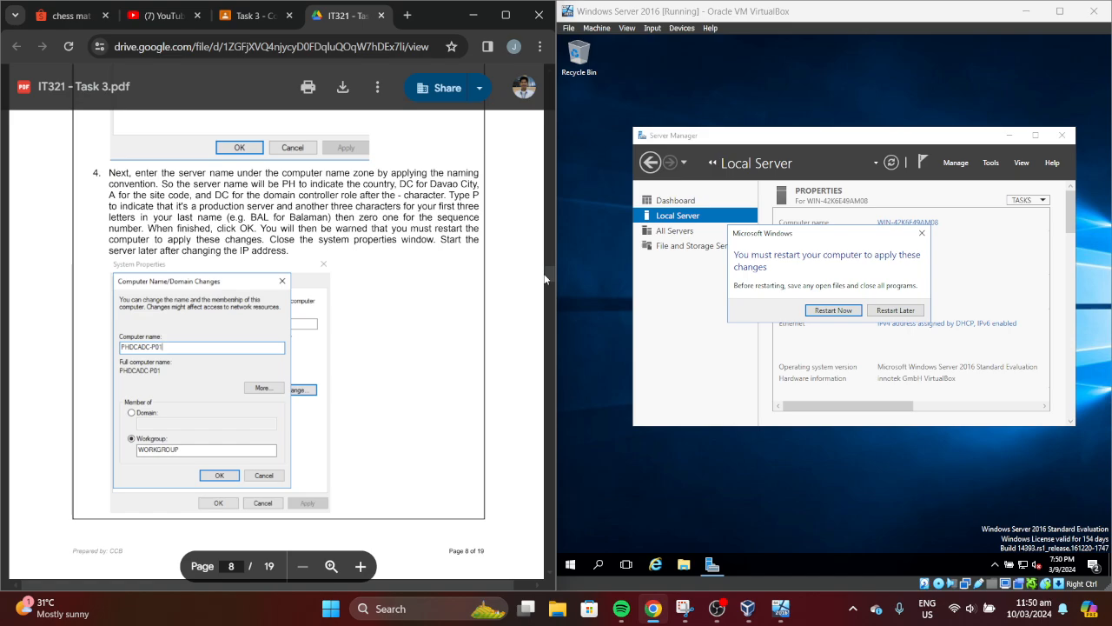
Restart the server to apply the new name, returning it to the Administrator password prompt
left_click(817, 314)
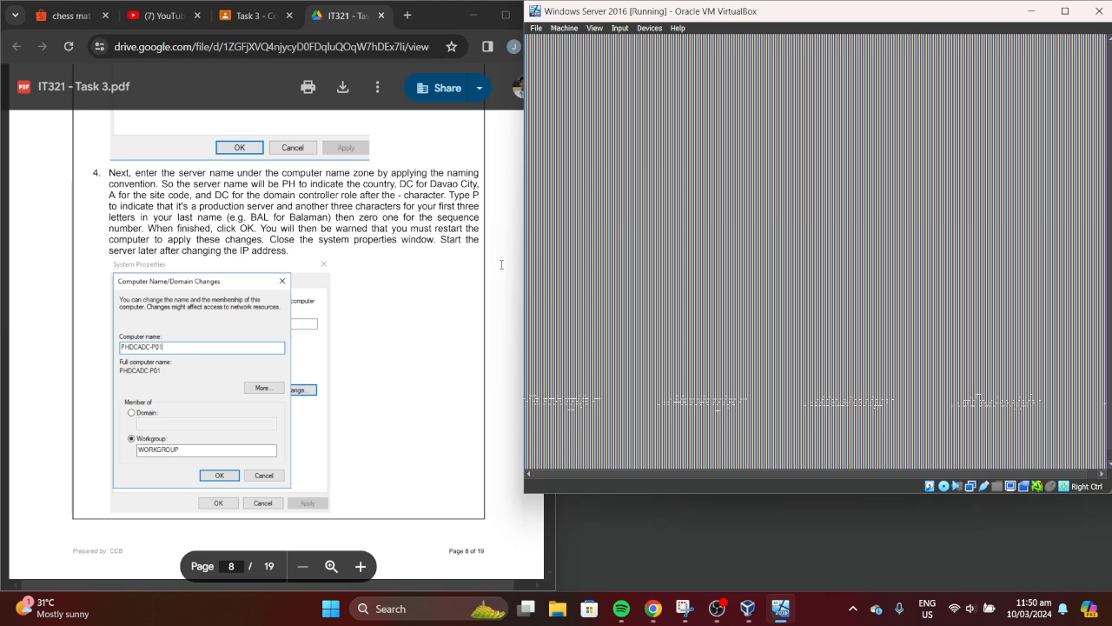
left_click(503, 297)
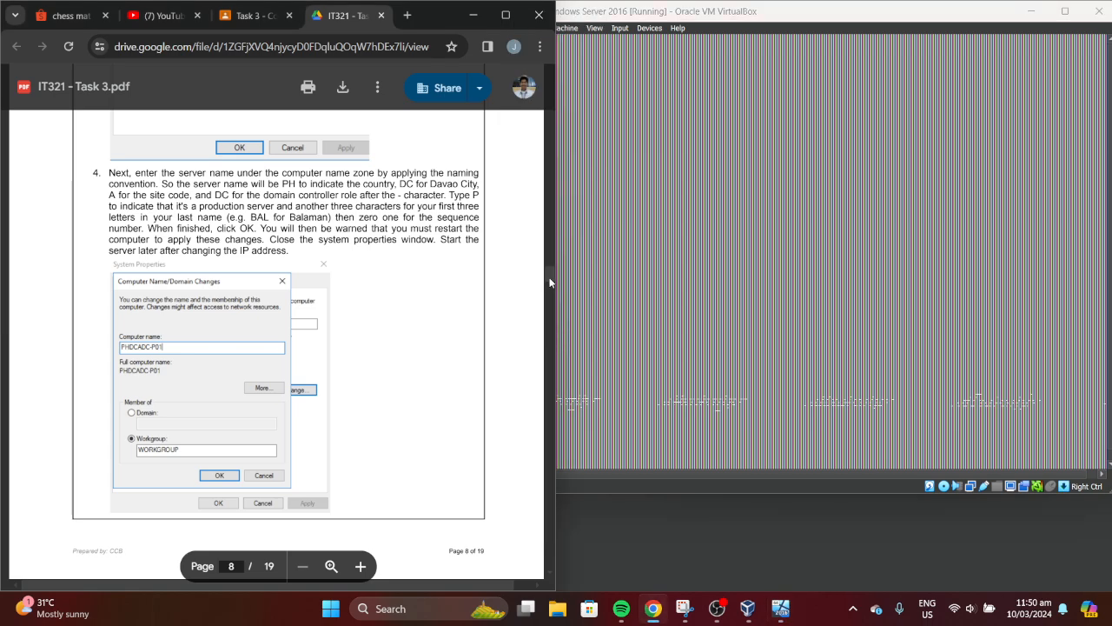
left_click_drag(550, 282, 550, 295)
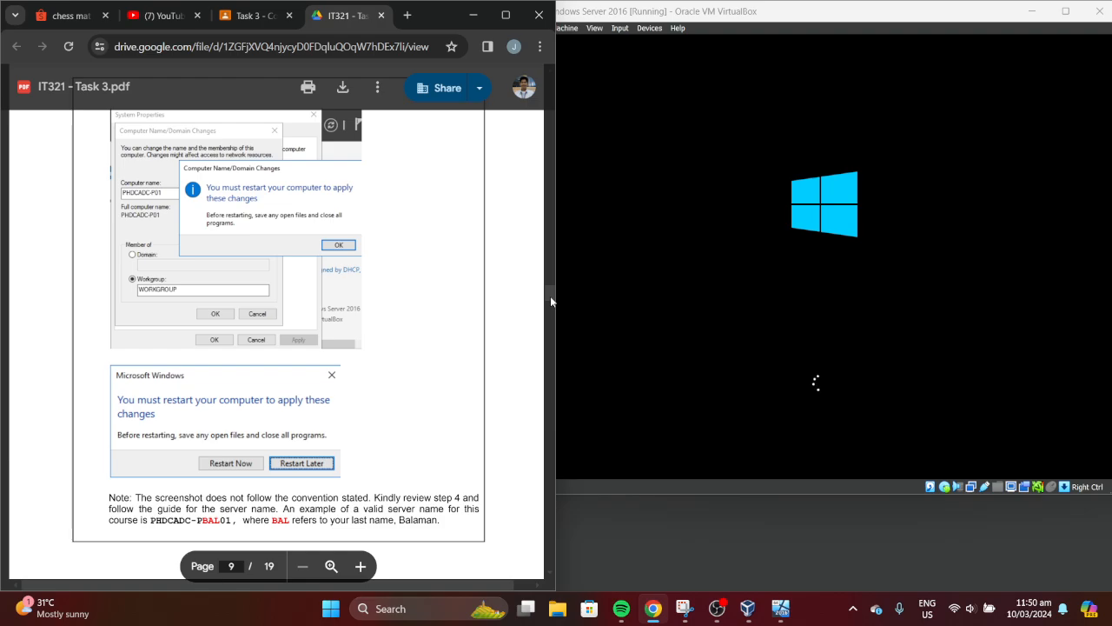
left_click_drag(550, 296, 556, 319)
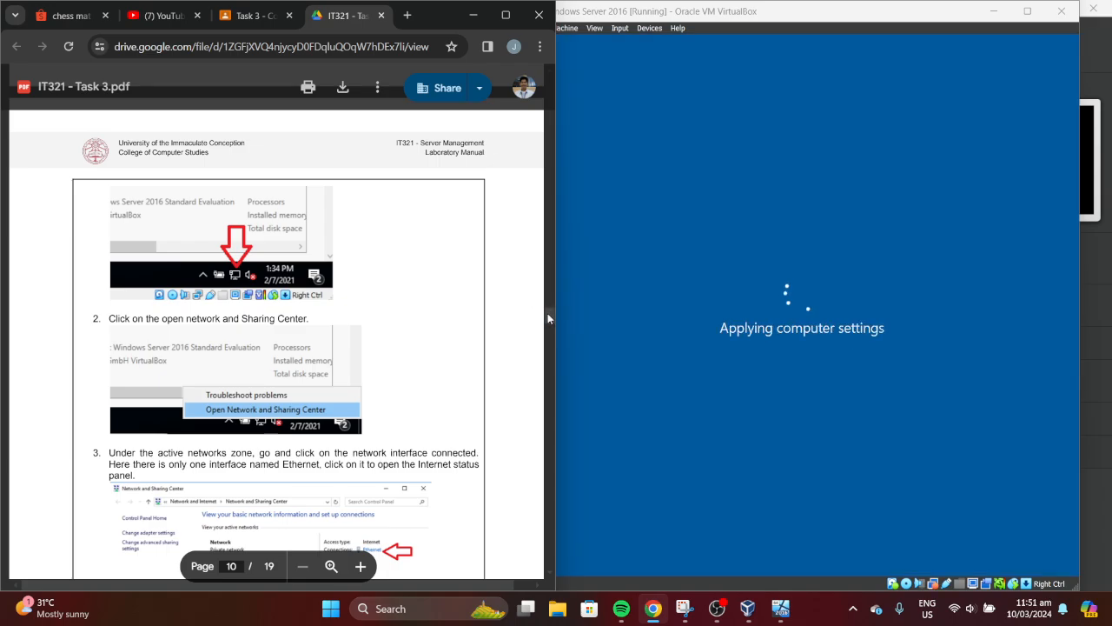
left_click_drag(548, 313, 546, 299)
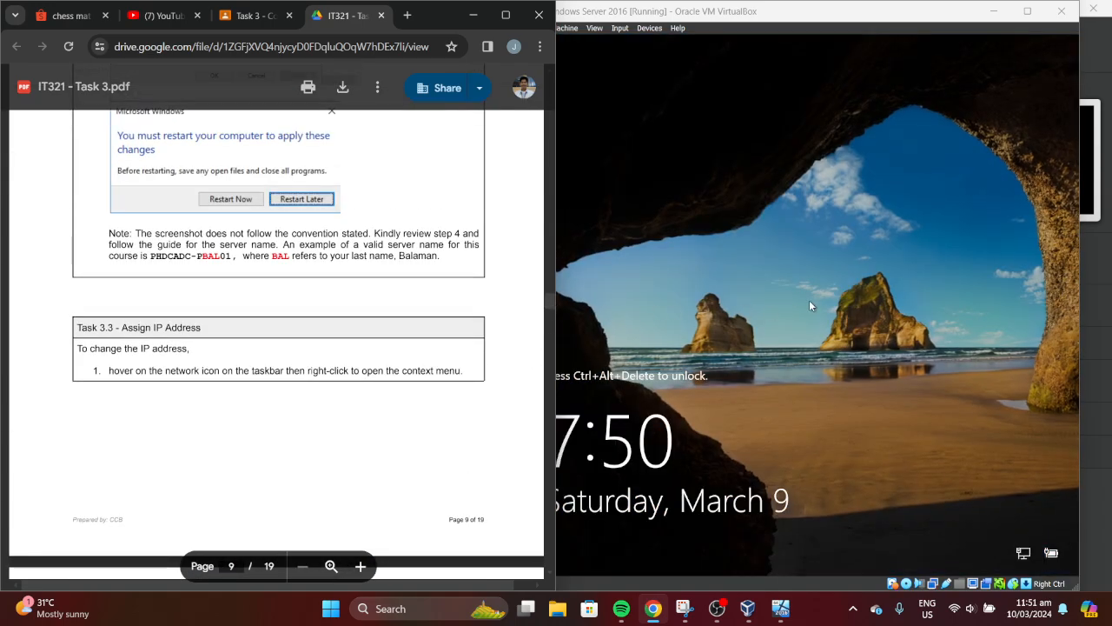
left_click(684, 64)
left_click(621, 28)
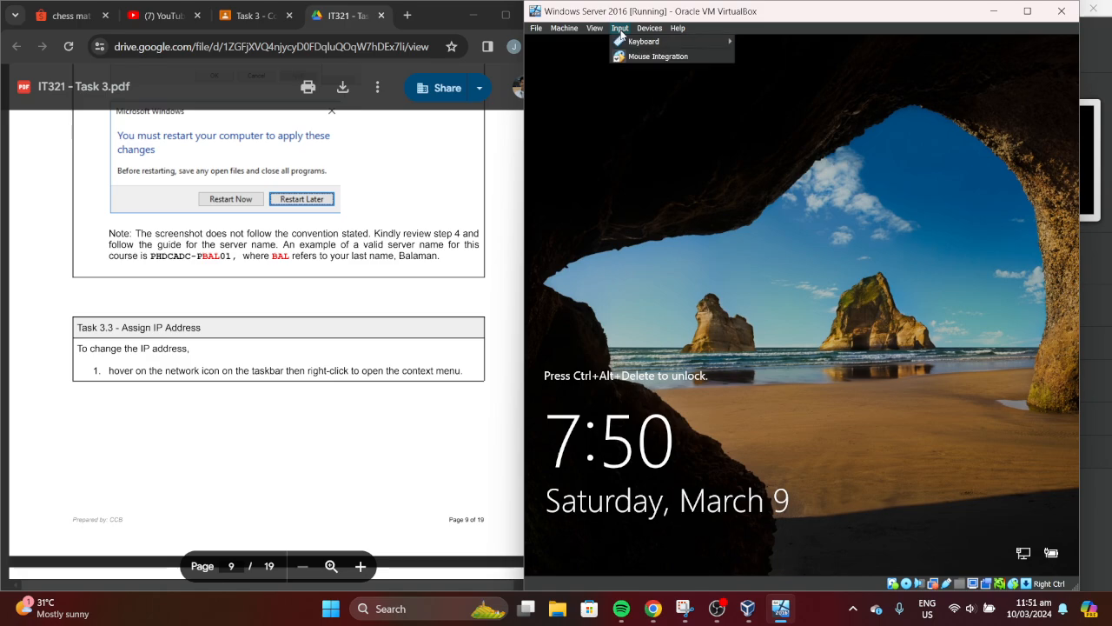
Send Ctrl-Alt-Del to the locked server and sign in as Administrator with the account password
mouse_move(631, 42)
left_click(807, 70)
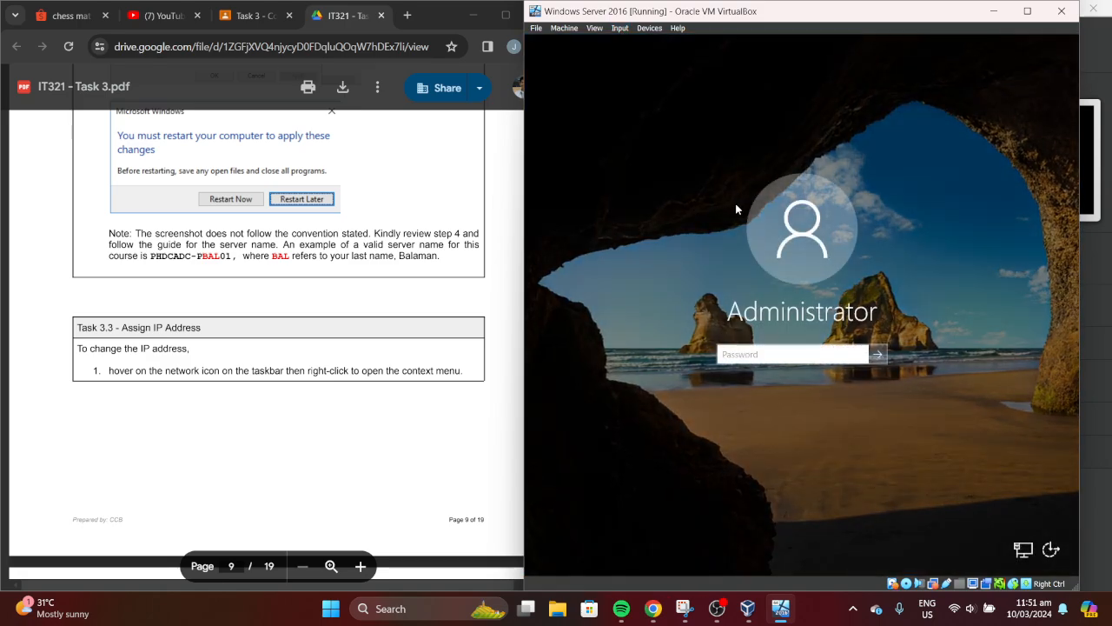
type("••••••••••••••••••")
key("Return")
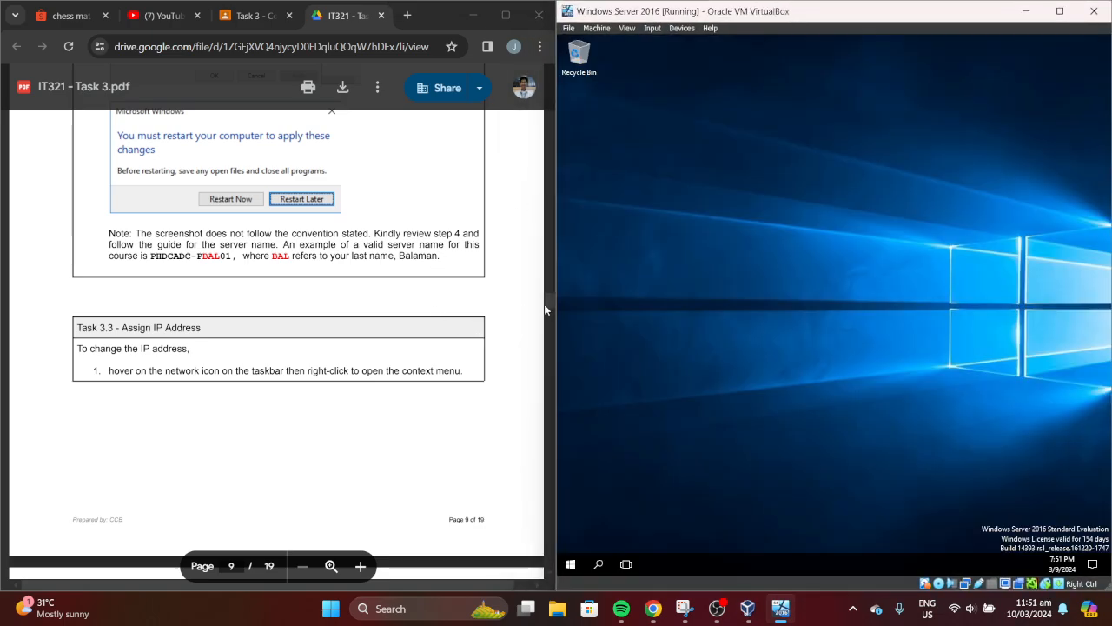
Scroll the lab manual to page 10 while Server Manager's dashboard loads
left_click(548, 302)
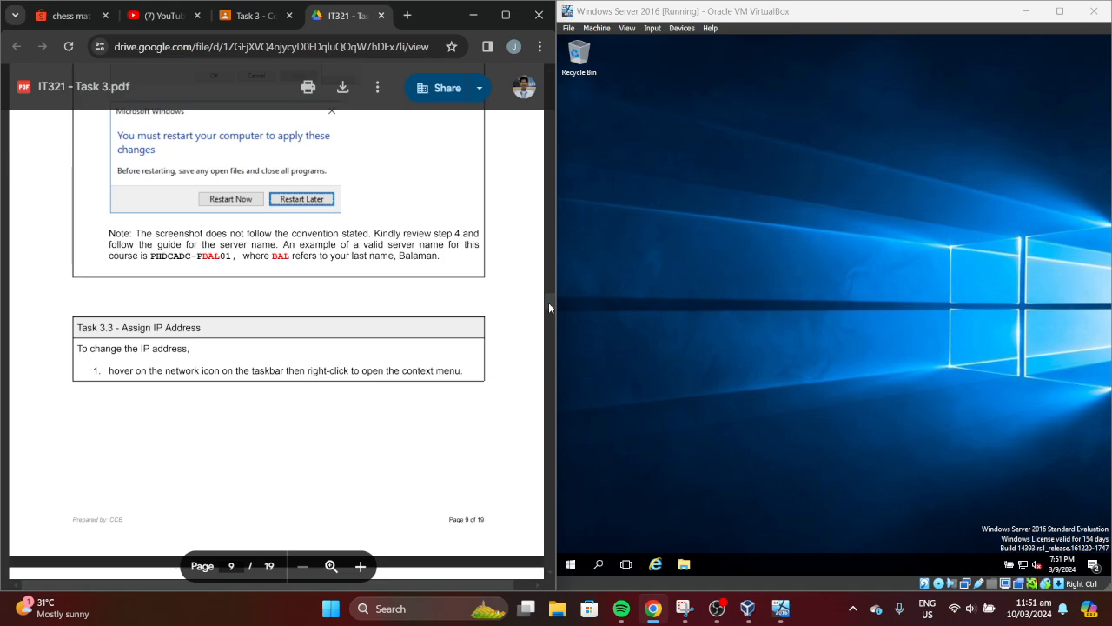
scroll(548, 303, "down", 1)
left_click_drag(548, 305, 549, 323)
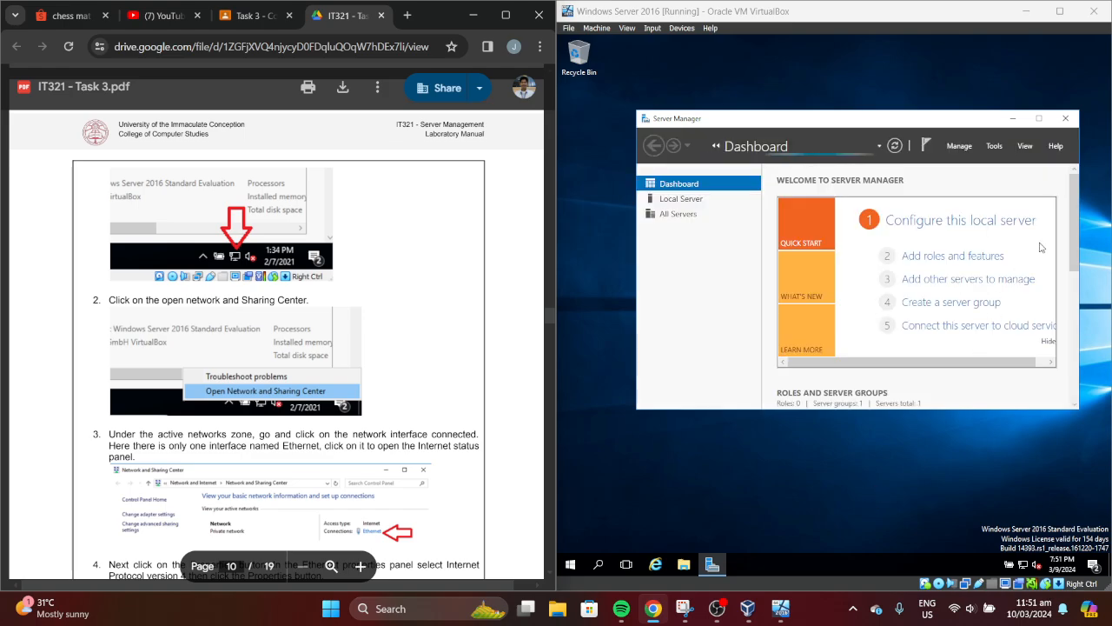
left_click_drag(1071, 261, 1071, 408)
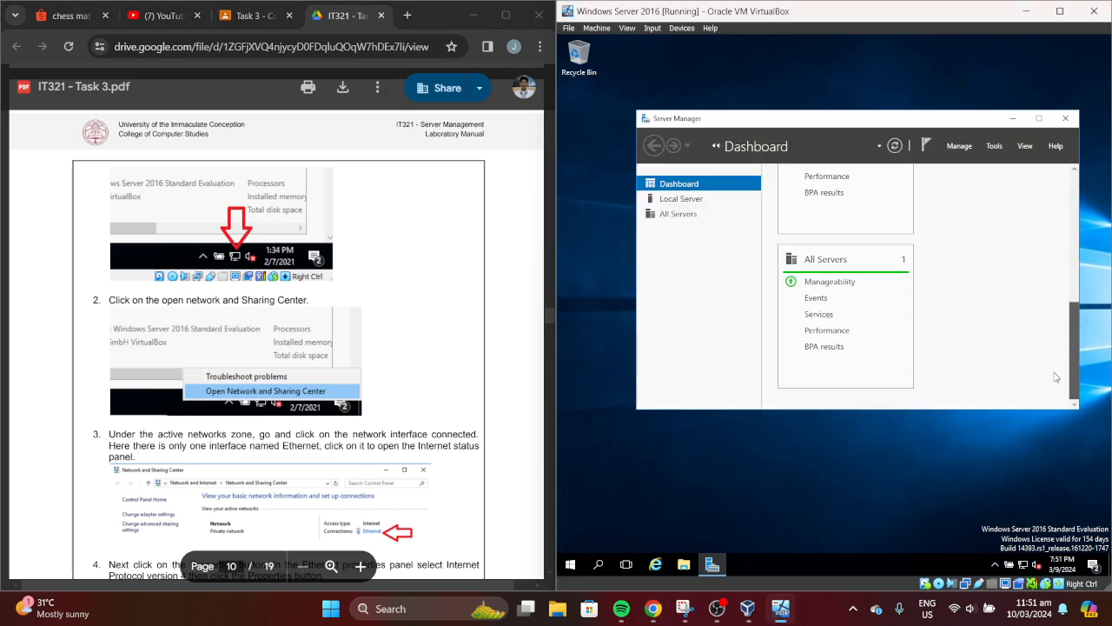
Minimize Server Manager and check the network status from the tray icon
left_click(1014, 120)
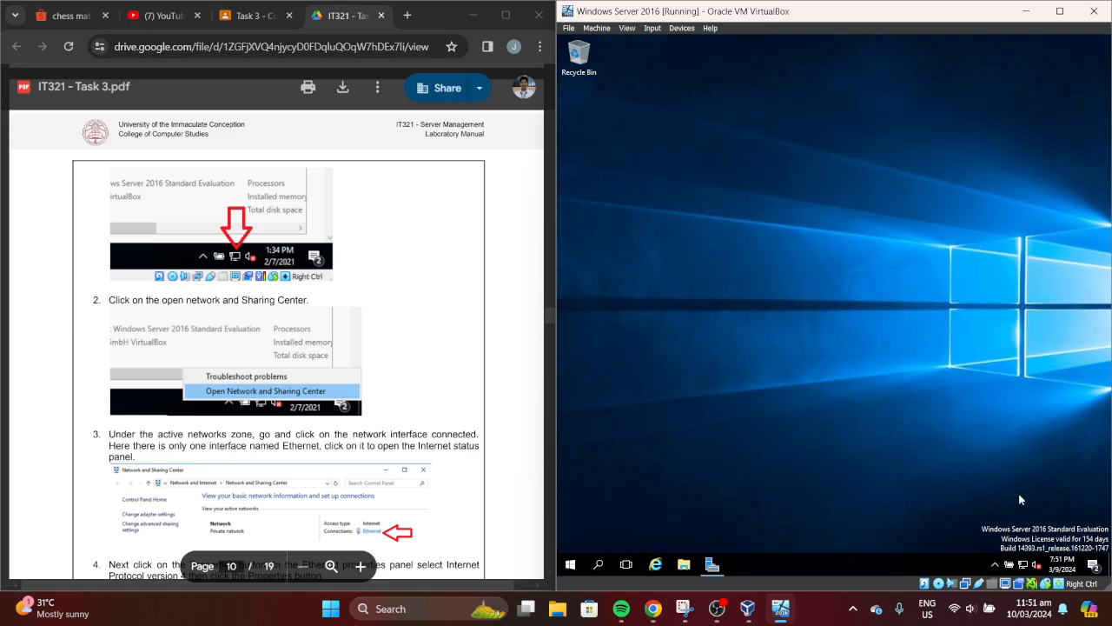
left_click(1023, 566)
left_click(1022, 566)
Open Network and Sharing Center and the Ethernet connection's status window
right_click(1023, 570)
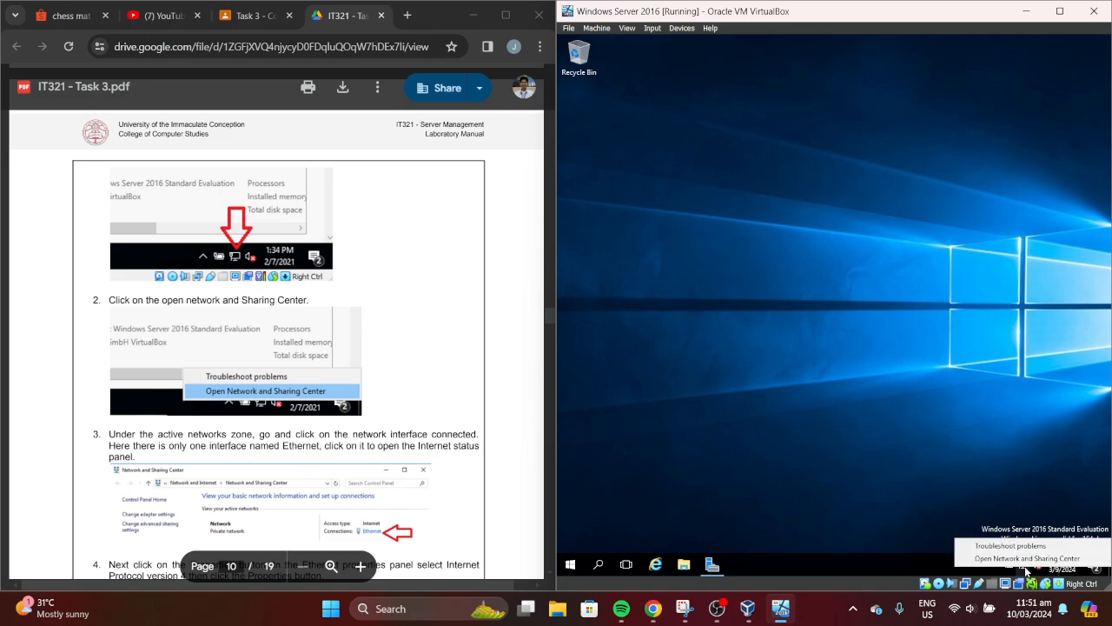
left_click(1023, 558)
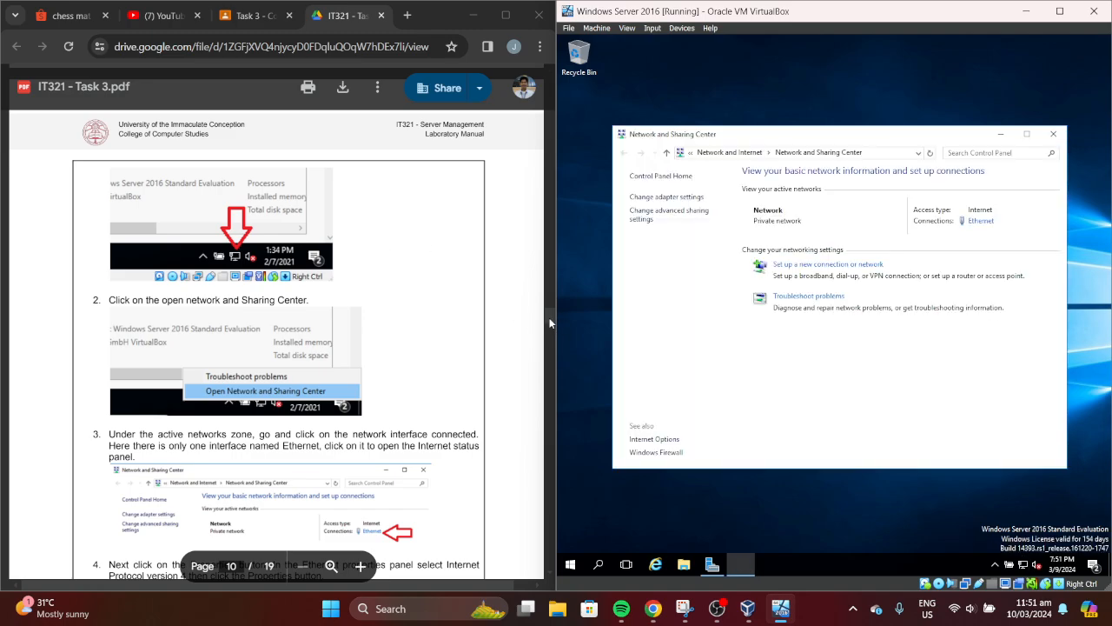
left_click_drag(549, 314, 549, 330)
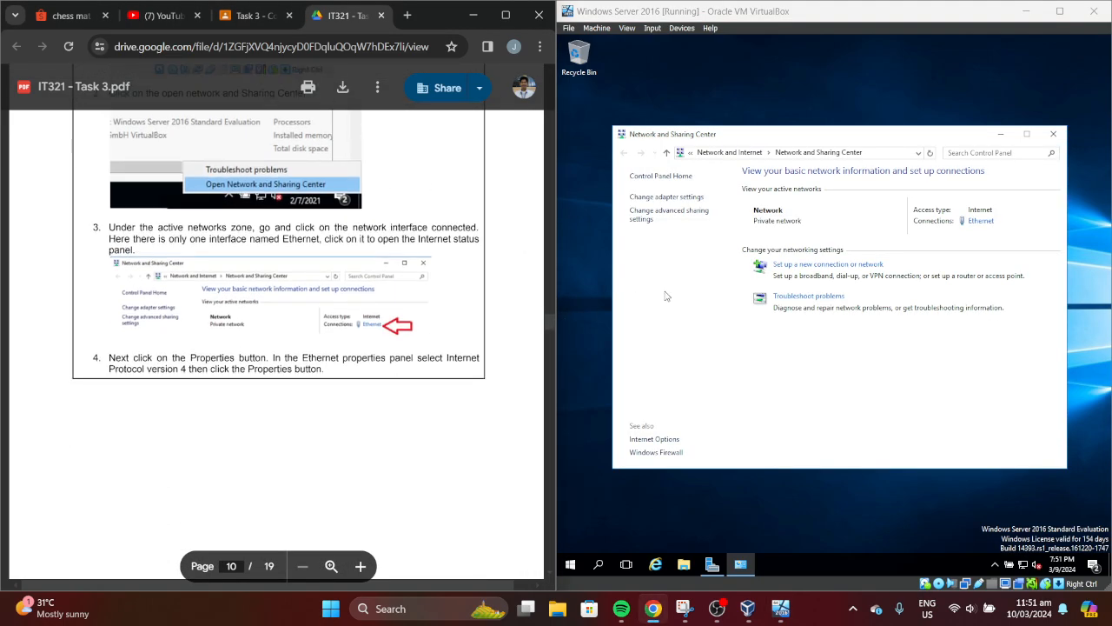
left_click(979, 222)
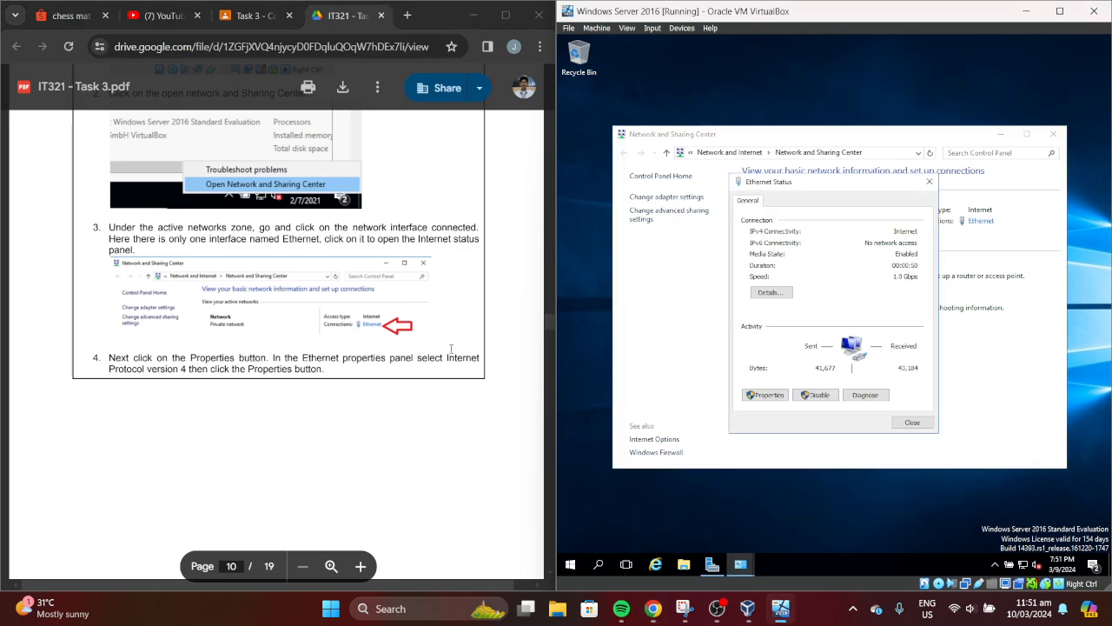
left_click_drag(546, 329, 549, 346)
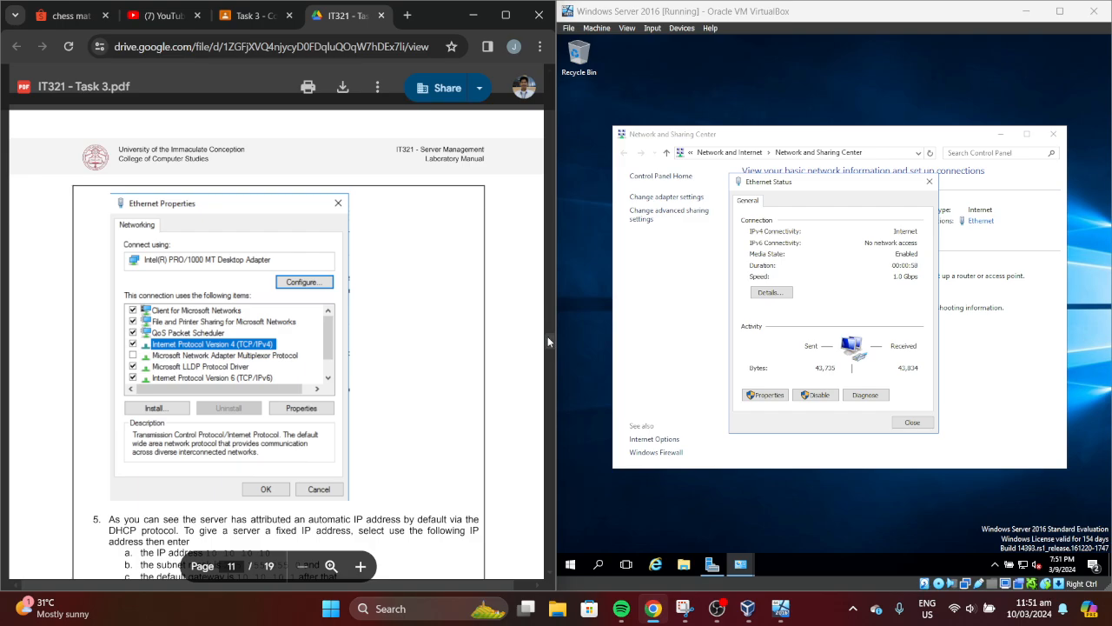
left_click_drag(547, 335, 547, 320)
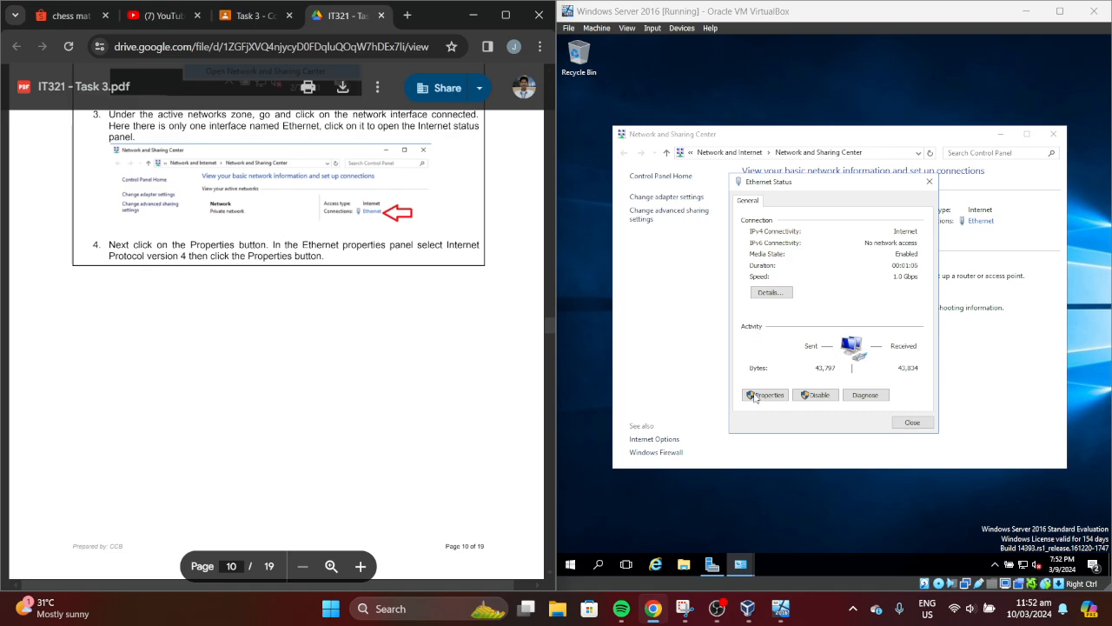
Open Ethernet Properties and select Internet Protocol Version 4 (TCP/IPv4)
left_click(763, 394)
left_click(546, 331)
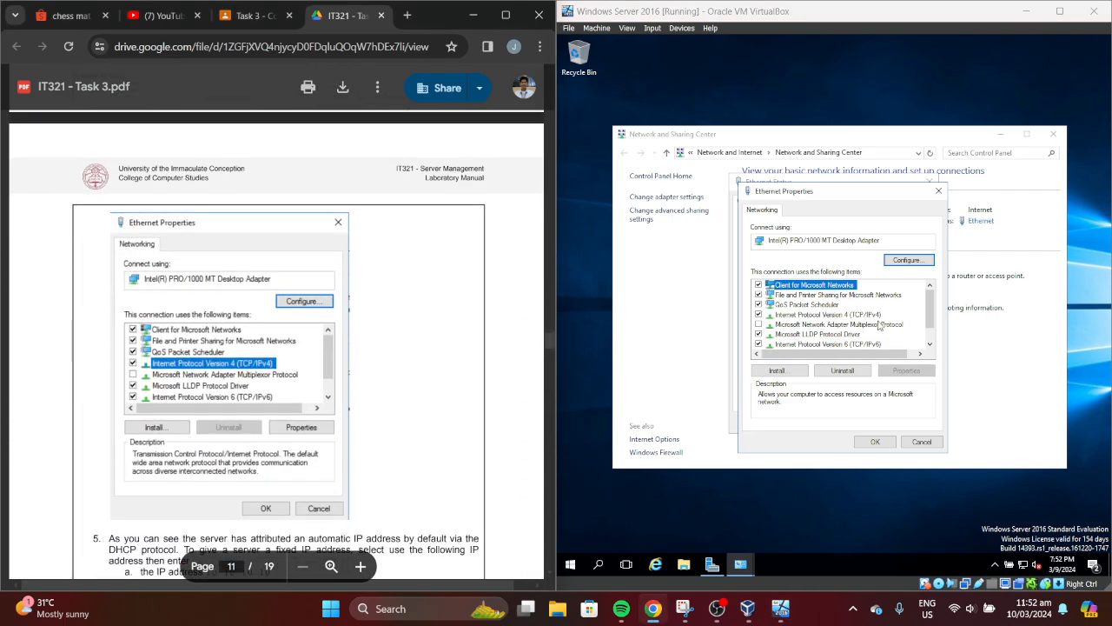
left_click(880, 316)
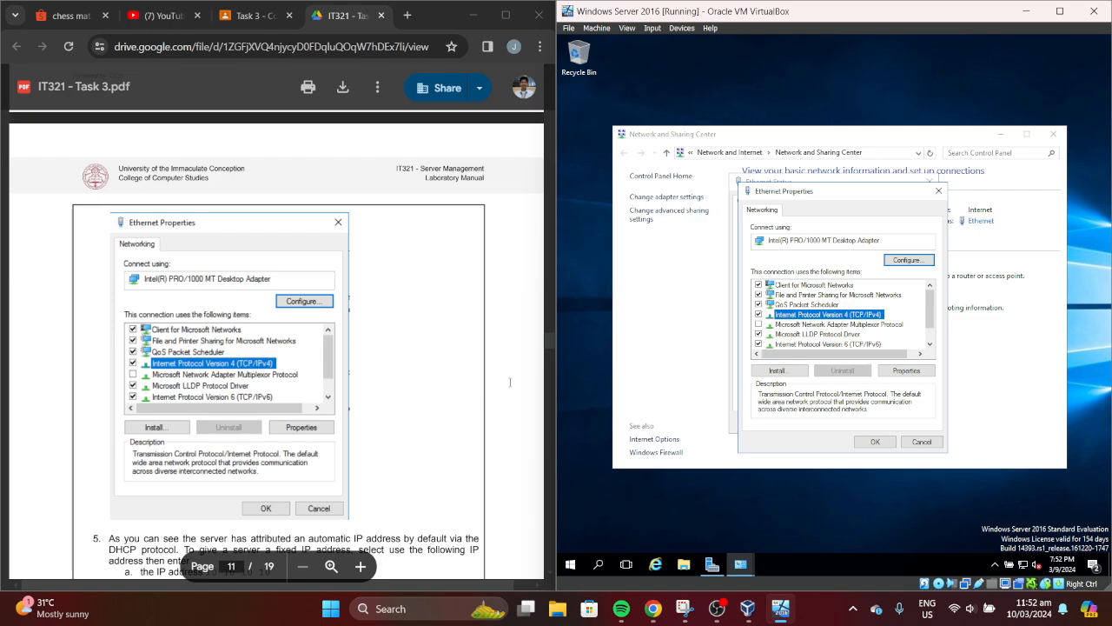
left_click(554, 345)
left_click_drag(547, 341, 546, 350)
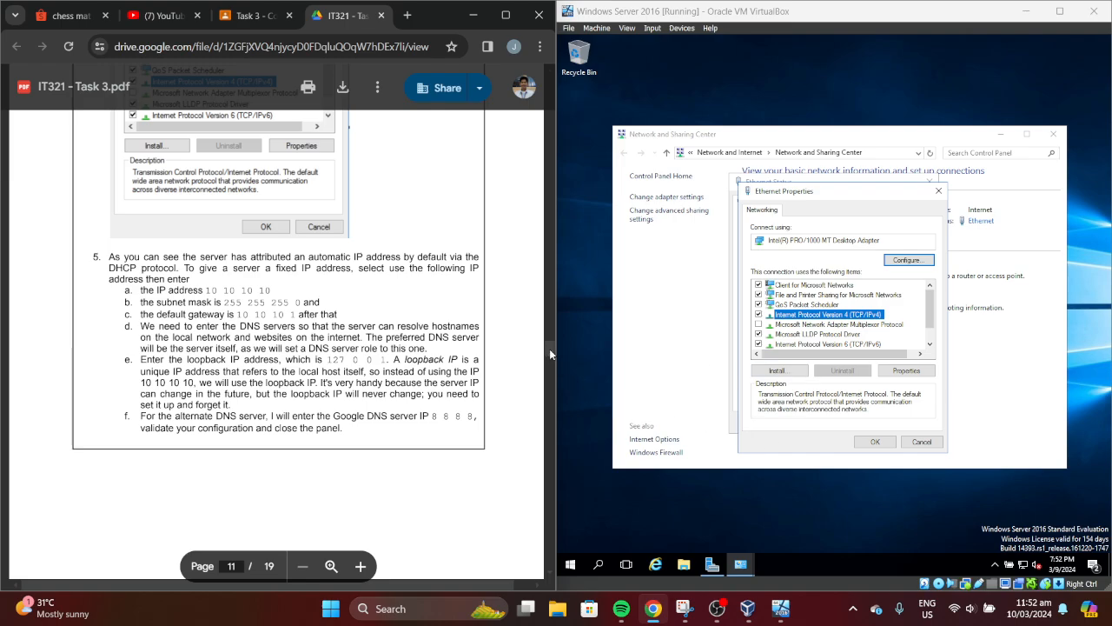
left_click_drag(551, 348, 554, 356)
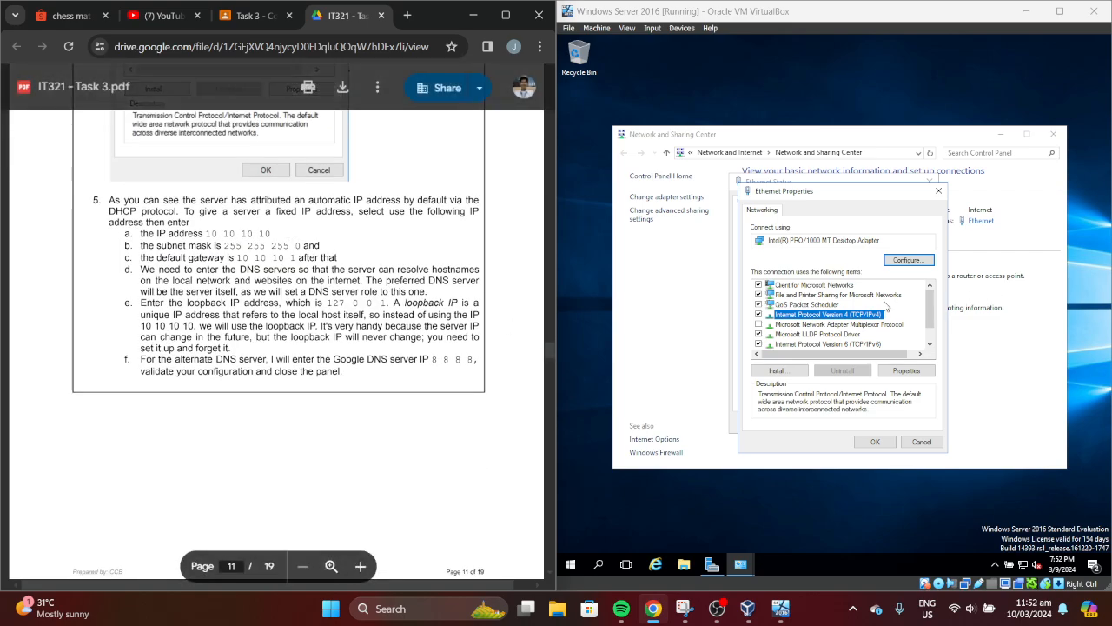
Open the adapter's Configure dialog and answer No to the unsaved-changes prompt
left_click(902, 265)
left_click(902, 265)
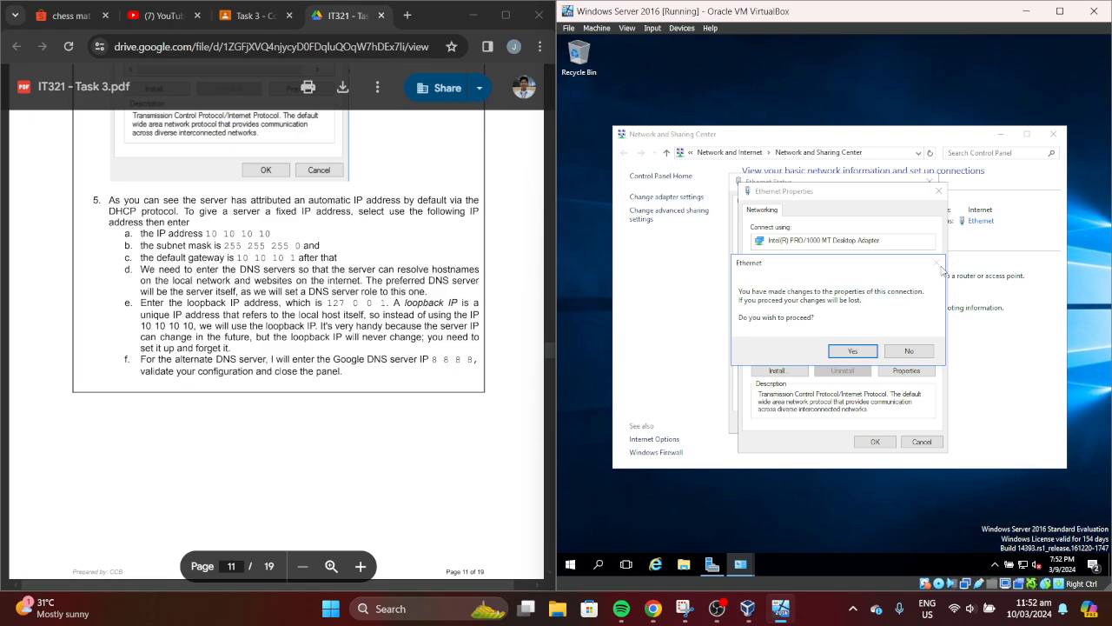
left_click(918, 356)
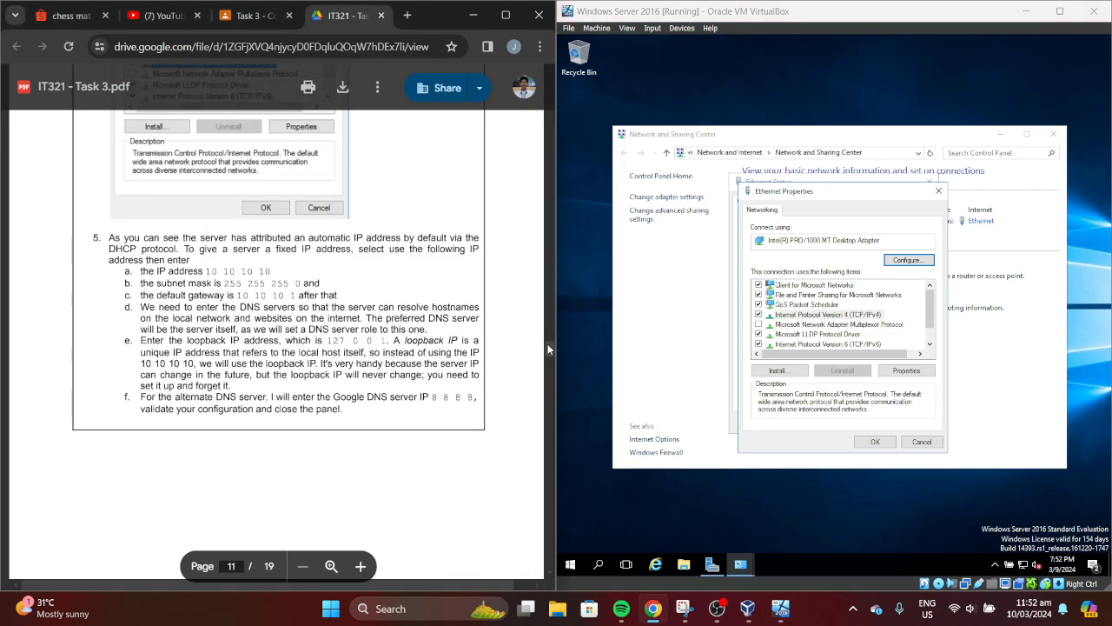
scroll(548, 344, "up", 1)
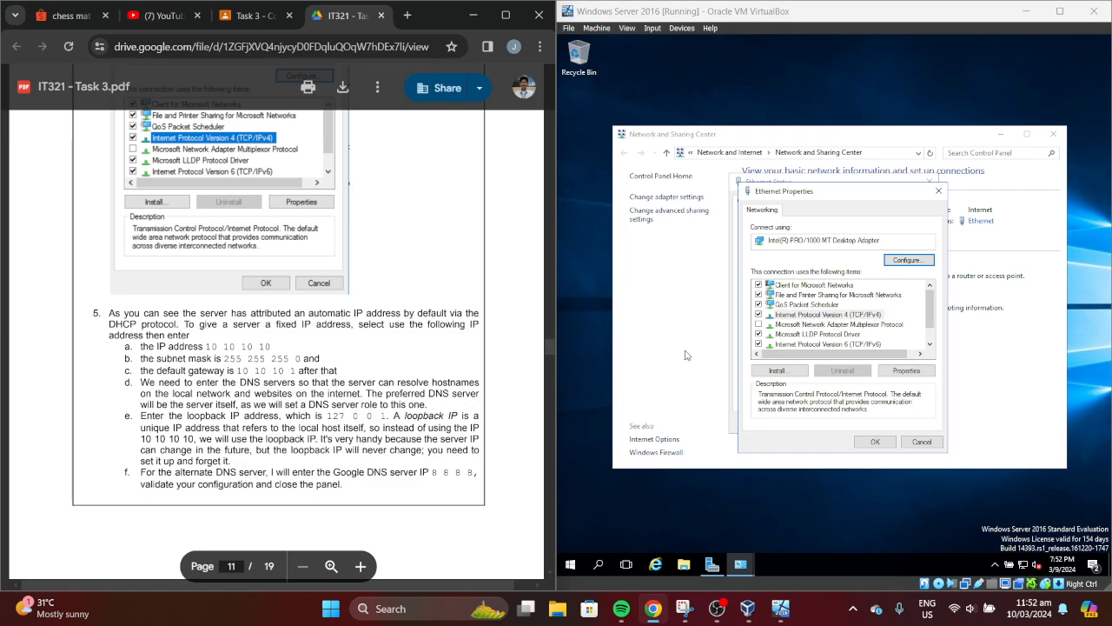
Reselect Internet Protocol Version 4 and open the network adapter's device configuration
left_click(874, 316)
left_click(917, 262)
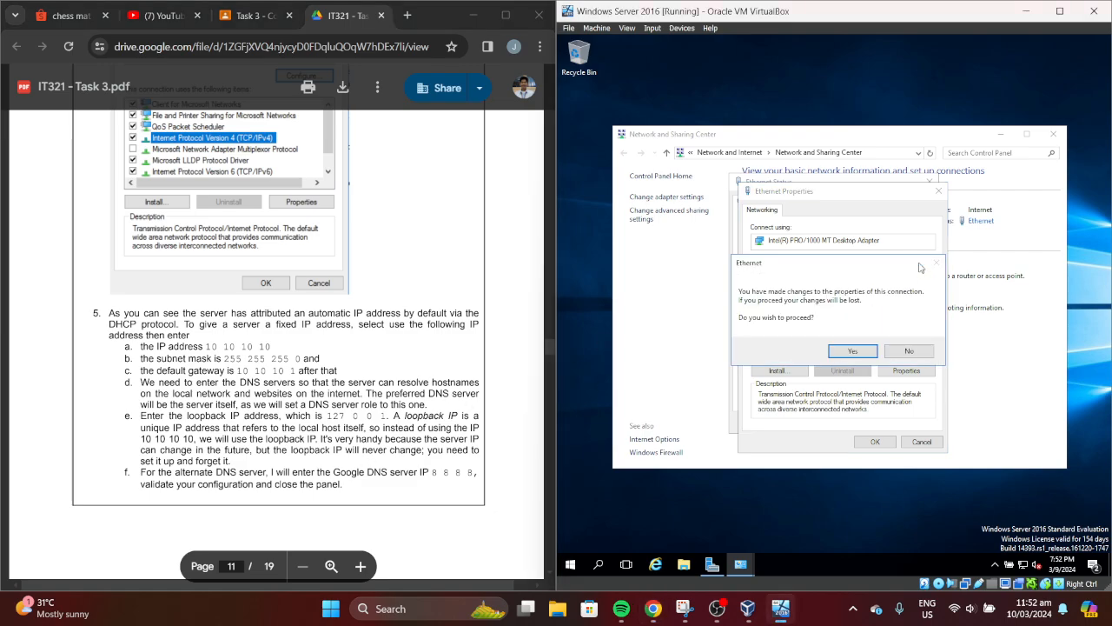
left_click(850, 348)
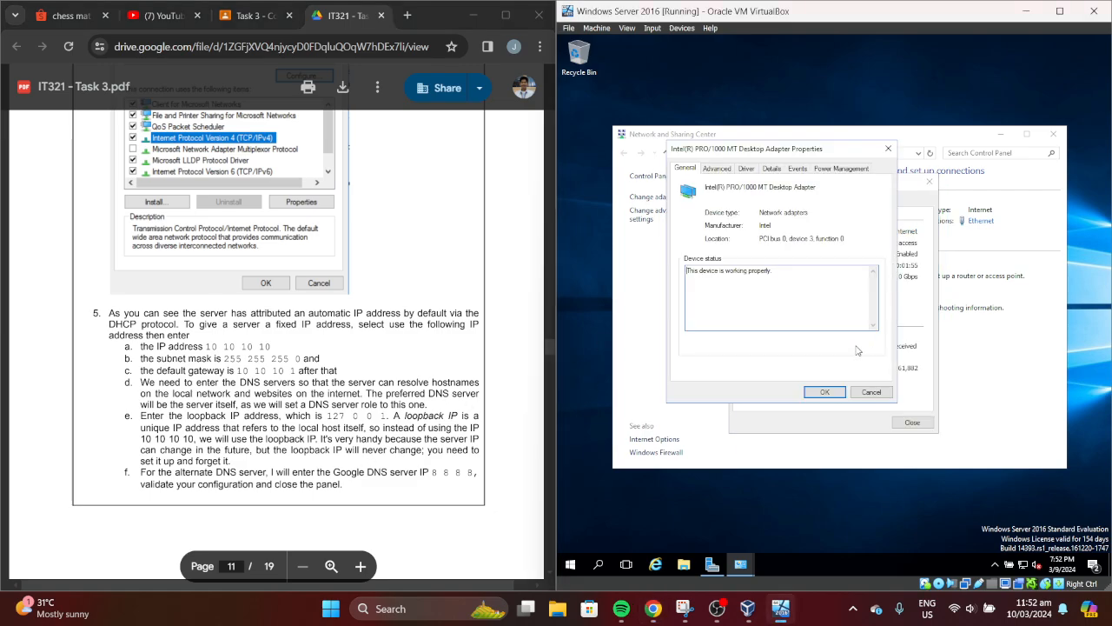
Browse the adapter's Advanced, Driver, Details, Events and Power Management tabs, close it, reopen Ethernet Properties
left_click(718, 170)
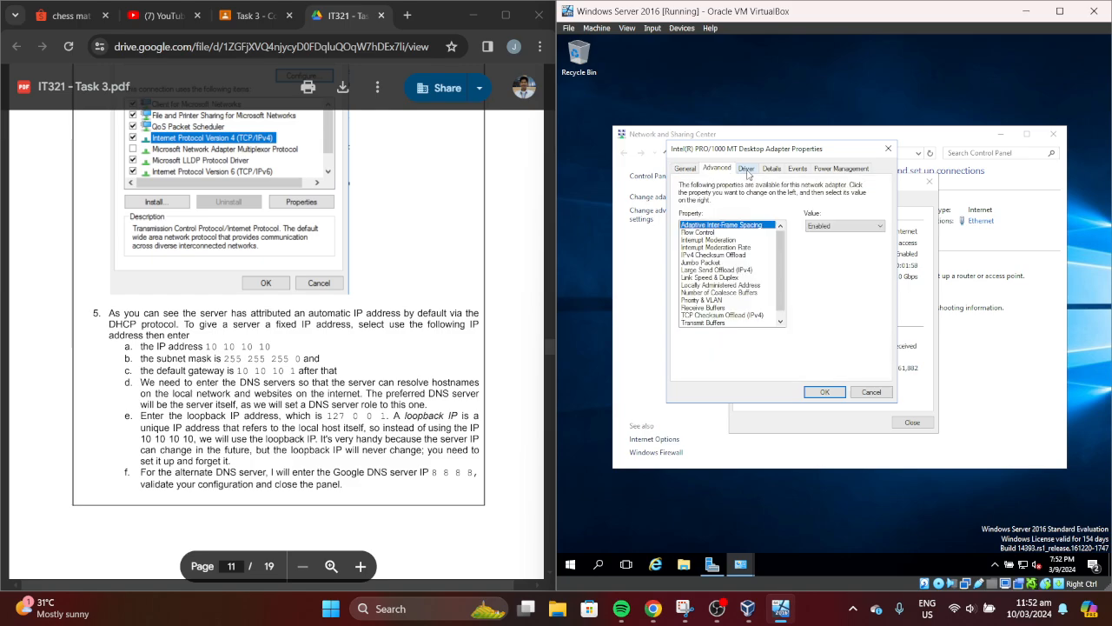
left_click(747, 171)
left_click(776, 174)
left_click(799, 173)
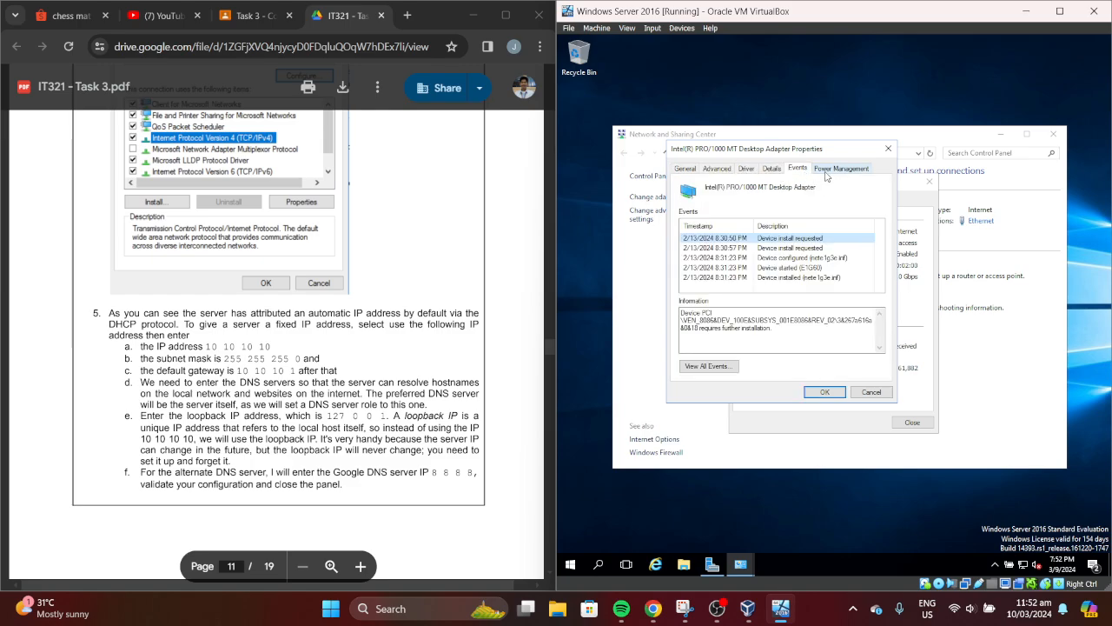
left_click(840, 168)
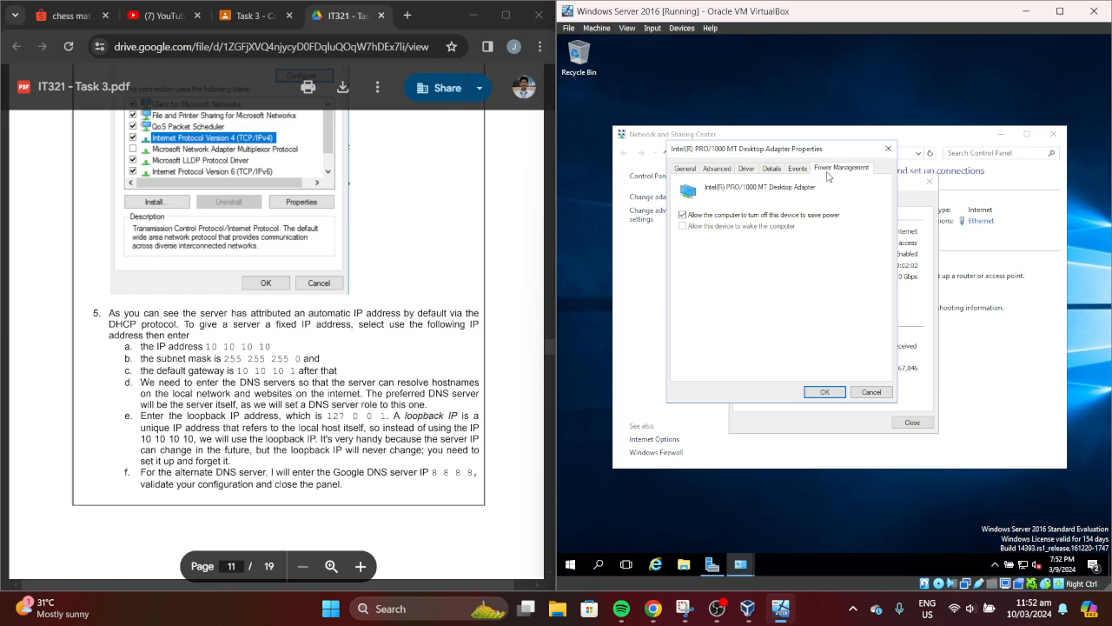
left_click(888, 149)
left_click(767, 394)
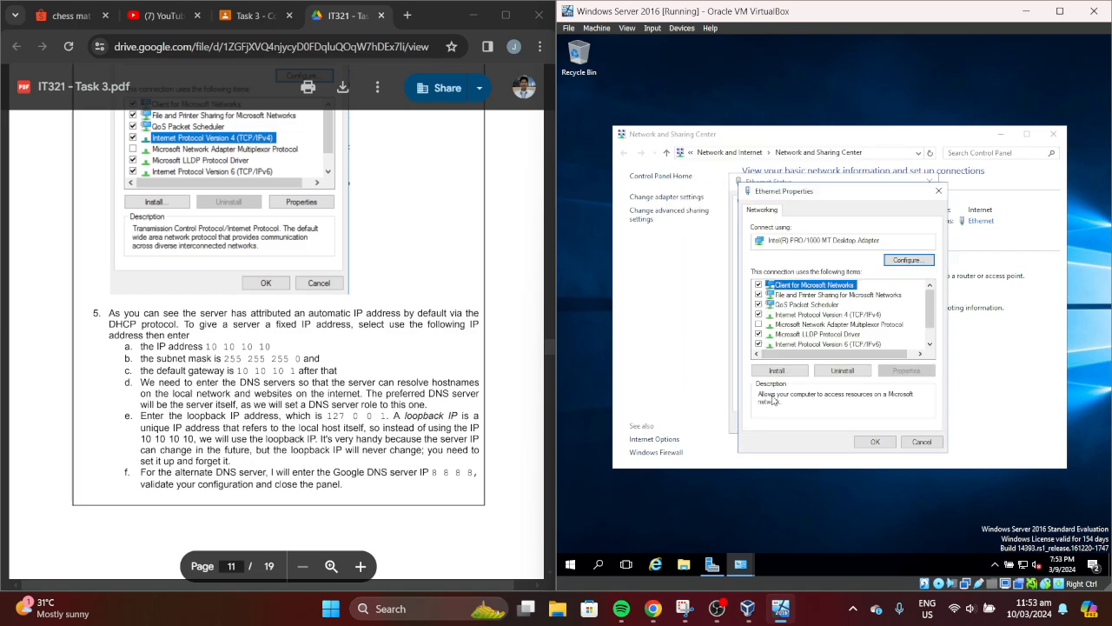
Open Internet Protocol Version 4 (TCP/IPv4) Properties and move the window higher
left_click(880, 315)
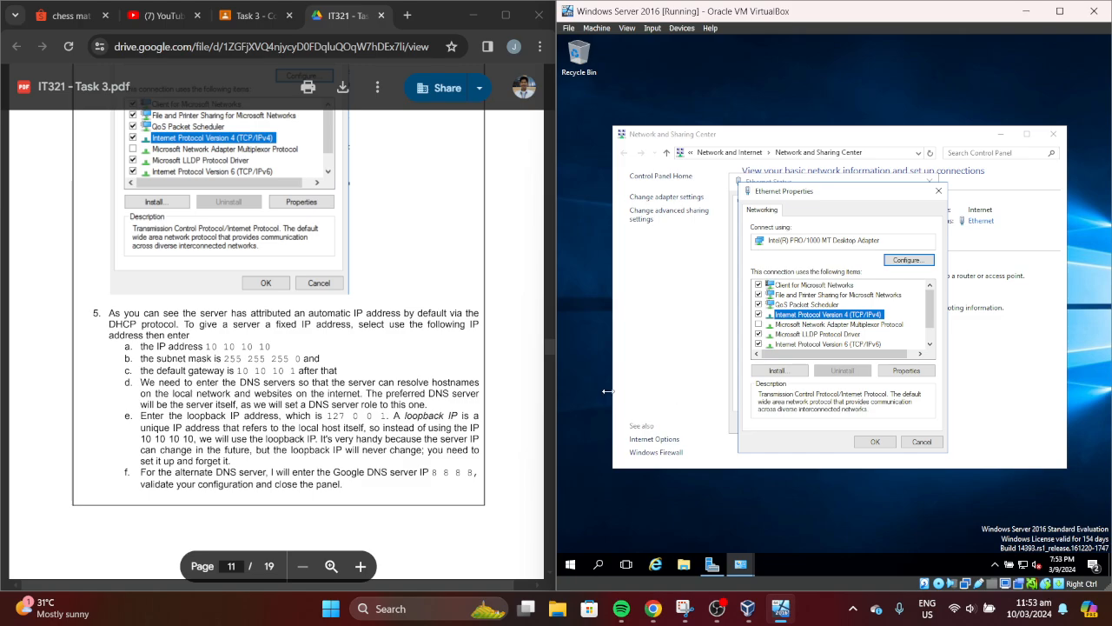
left_click(549, 343)
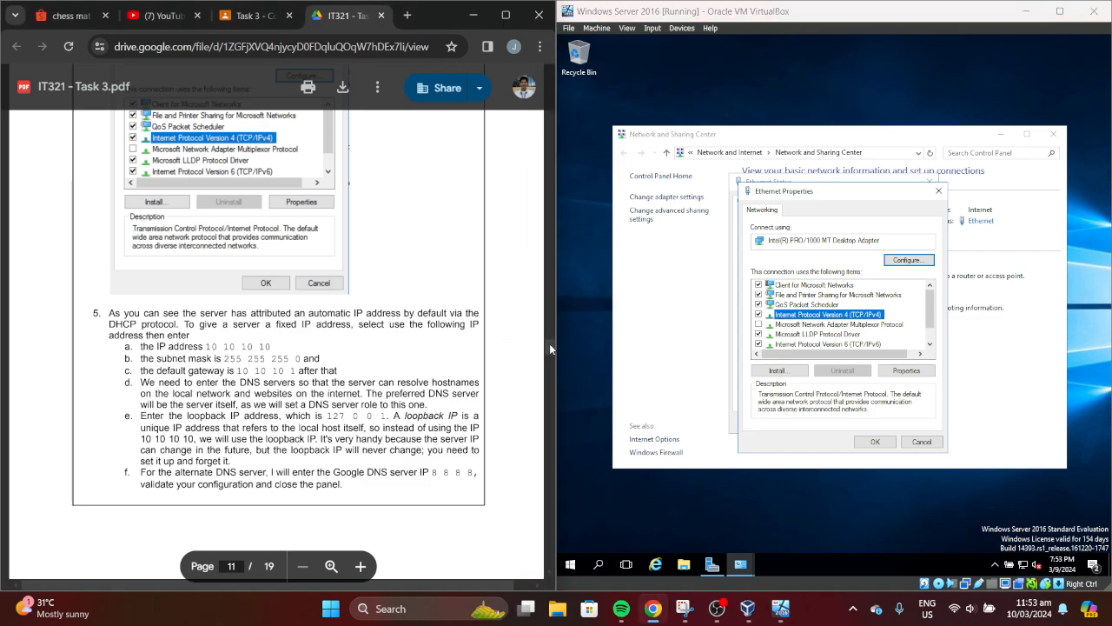
left_click_drag(549, 343, 555, 361)
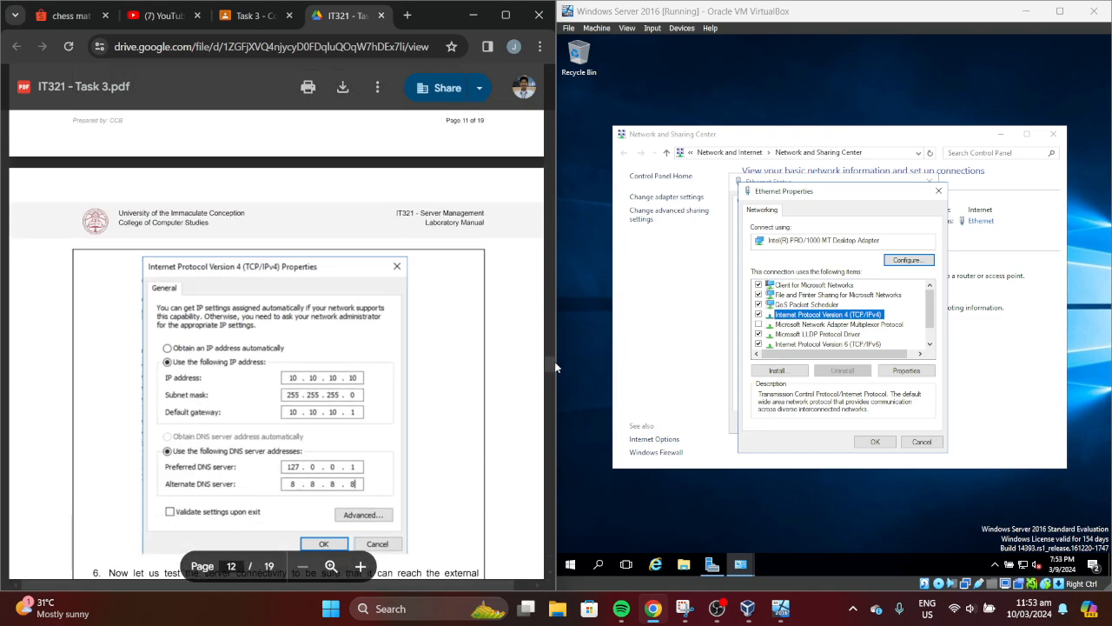
left_click(908, 372)
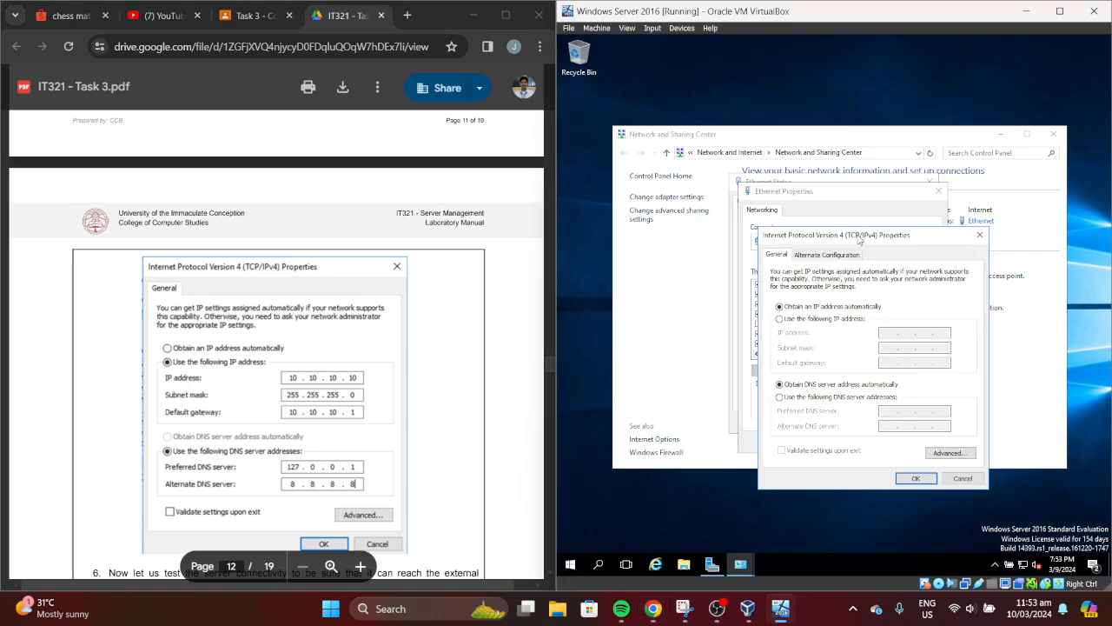
left_click_drag(859, 235, 774, 168)
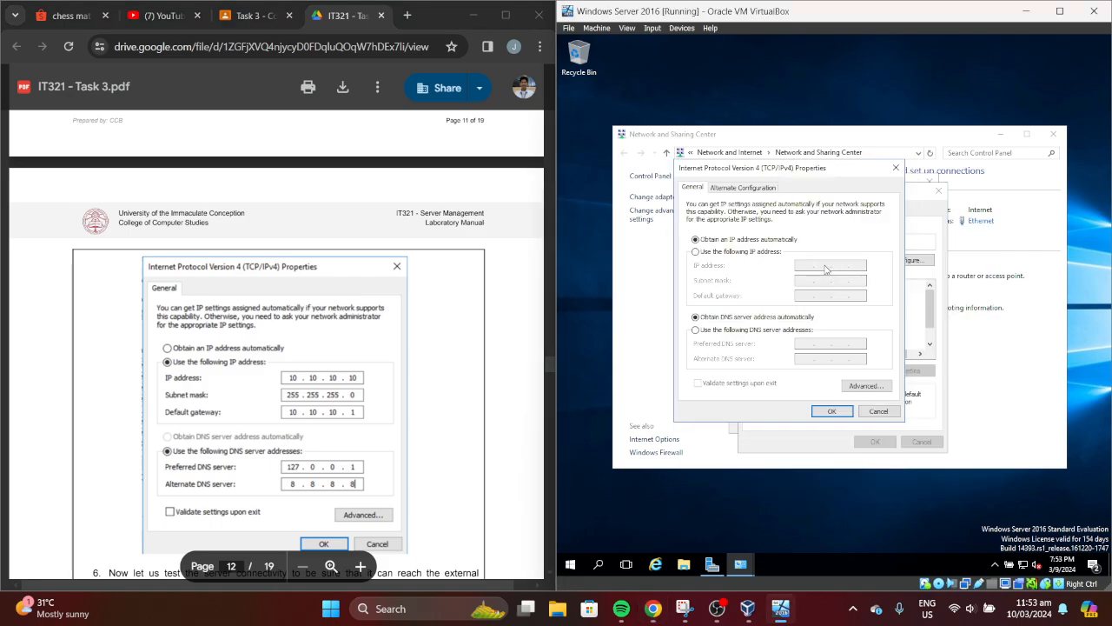
Switch to a static address and enter IP 10.10.10.10 with subnet mask 255.255.255.0
left_click(739, 252)
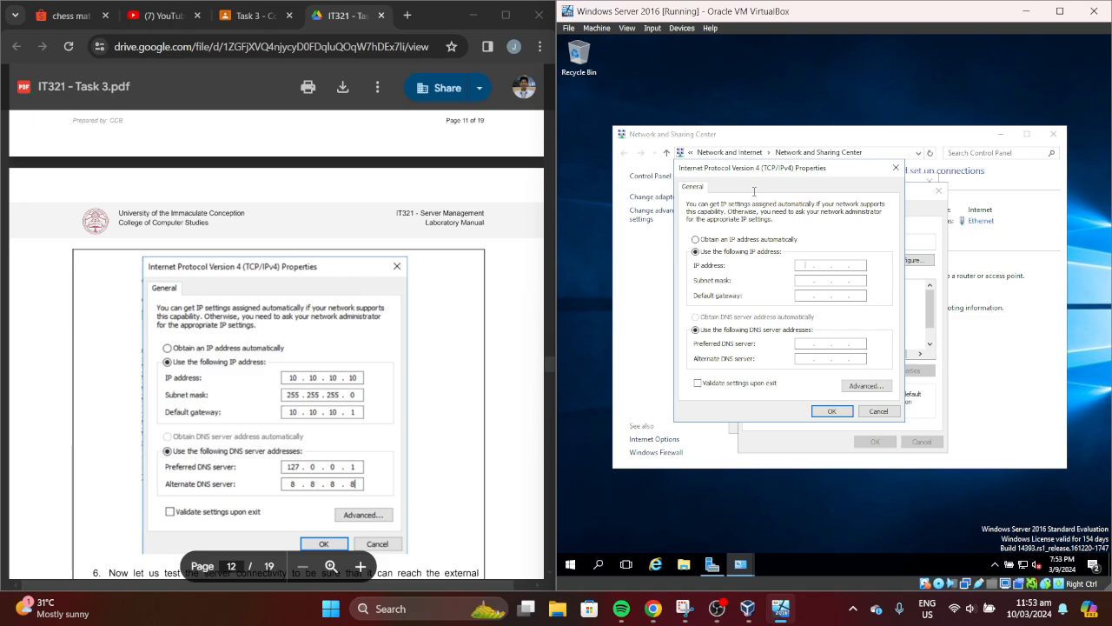
type("10")
key("Tab")
left_click(824, 266)
type("10")
key("Tab")
left_click(839, 266)
type("1010")
key("BackSpace")
key("BackSpace")
key("BackSpace")
type("010255255")
Enter default gateway 10.10.10.1 and DNS servers 127.0.0.1 and 8.8.8.8
left_click(807, 297)
type("10 . 10 . 10 . 1")
left_click(548, 362)
scroll(548, 362, "down", 2)
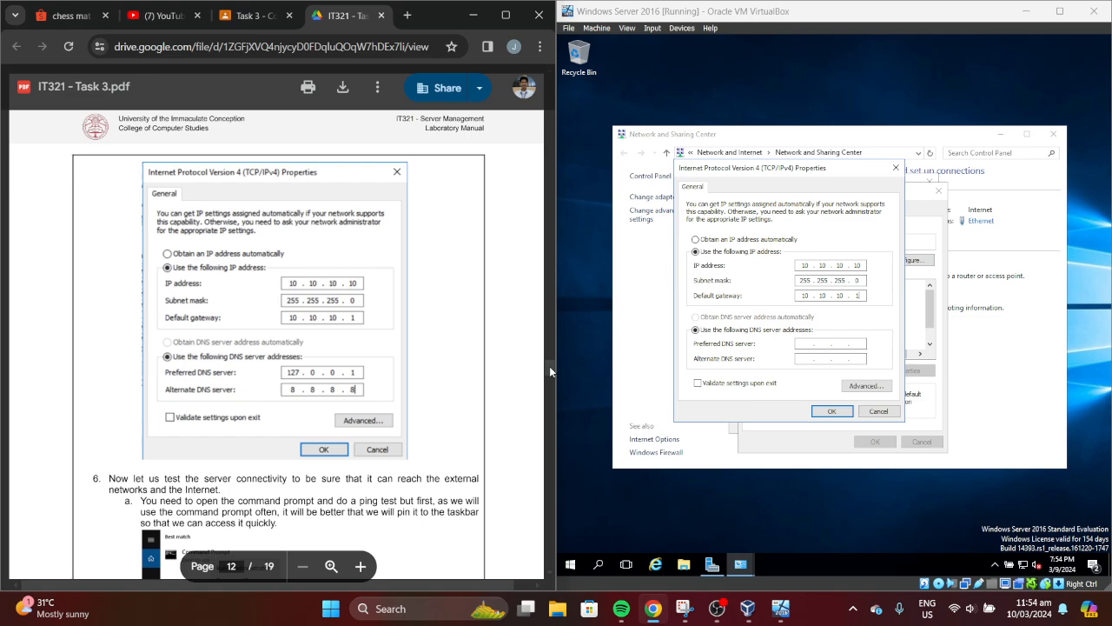
left_click(824, 343)
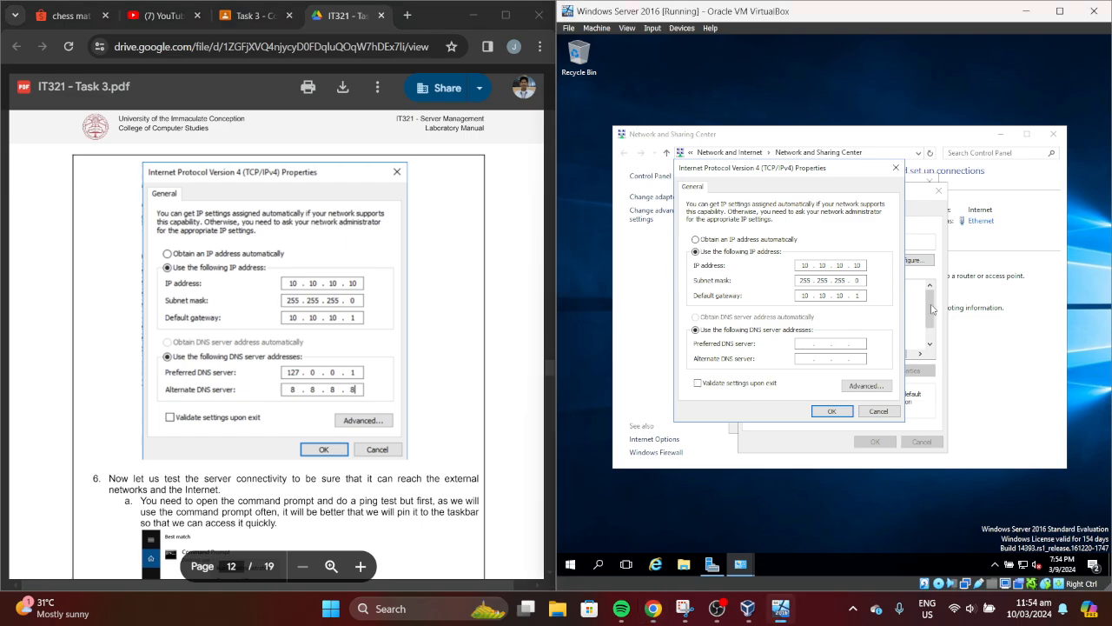
type("127")
type("00")
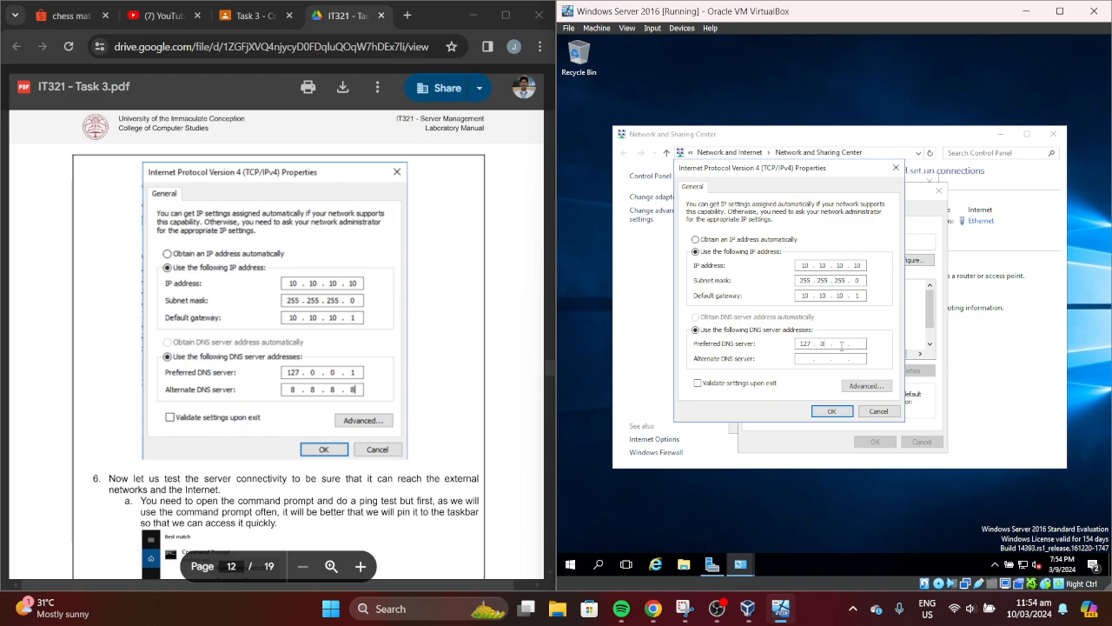
type(".0")
type("1")
type("8")
type("8")
type("8 . 8")
Check the values against the lab manual and apply the static IPv4 settings with OK
left_click(547, 371)
scroll(546, 364, "up", 3)
mouse_move(546, 364)
left_mouse_down()
mouse_move(545, 345)
mouse_move(549, 385)
left_mouse_up()
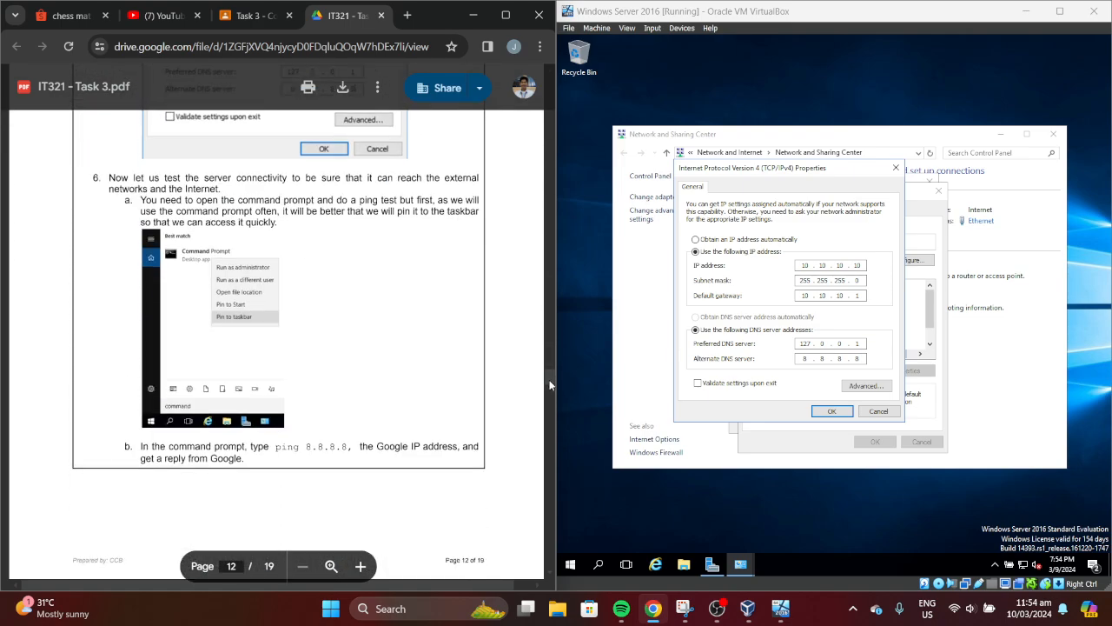
scroll(550, 382, "up", 3)
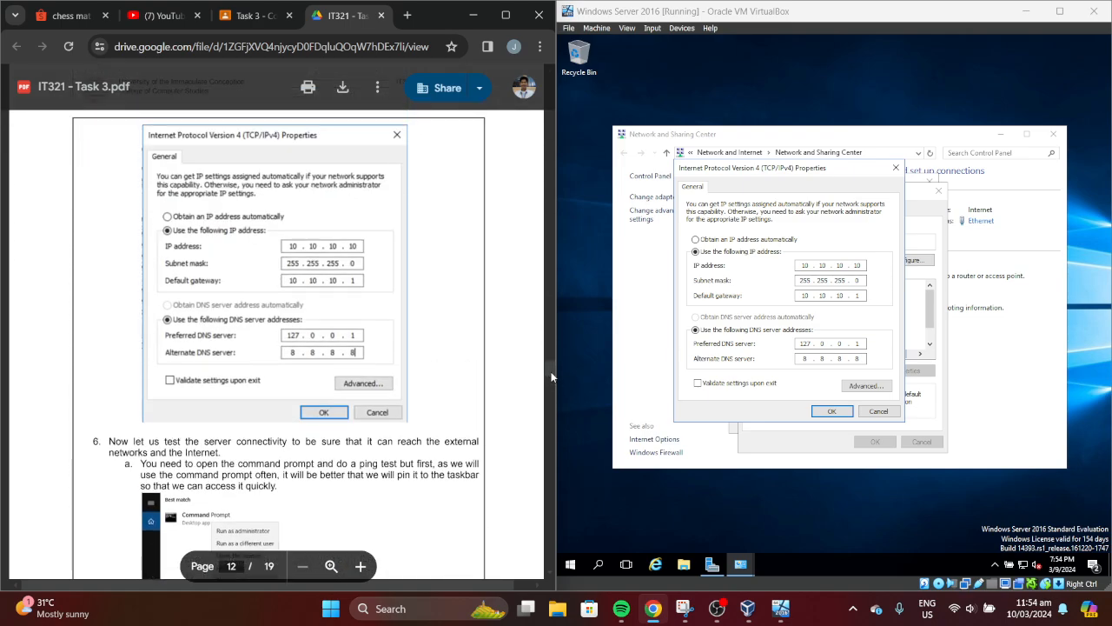
left_click(827, 413)
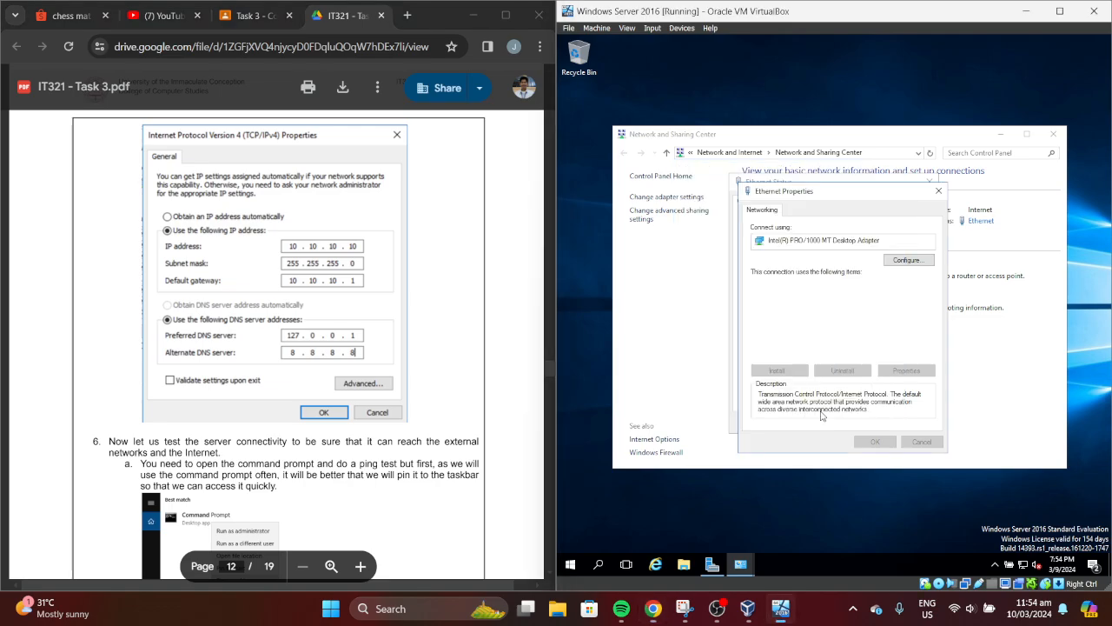
Scroll the lab manual down to the ping-test step 6
left_click(547, 372)
scroll(548, 370, "down", 1)
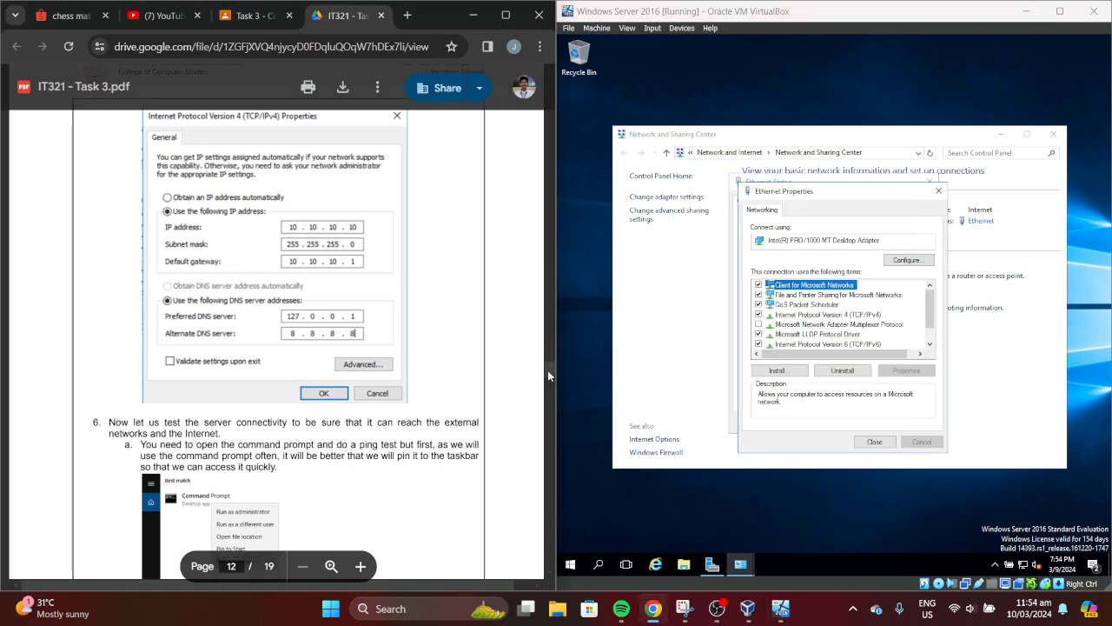
left_click_drag(548, 371, 548, 374)
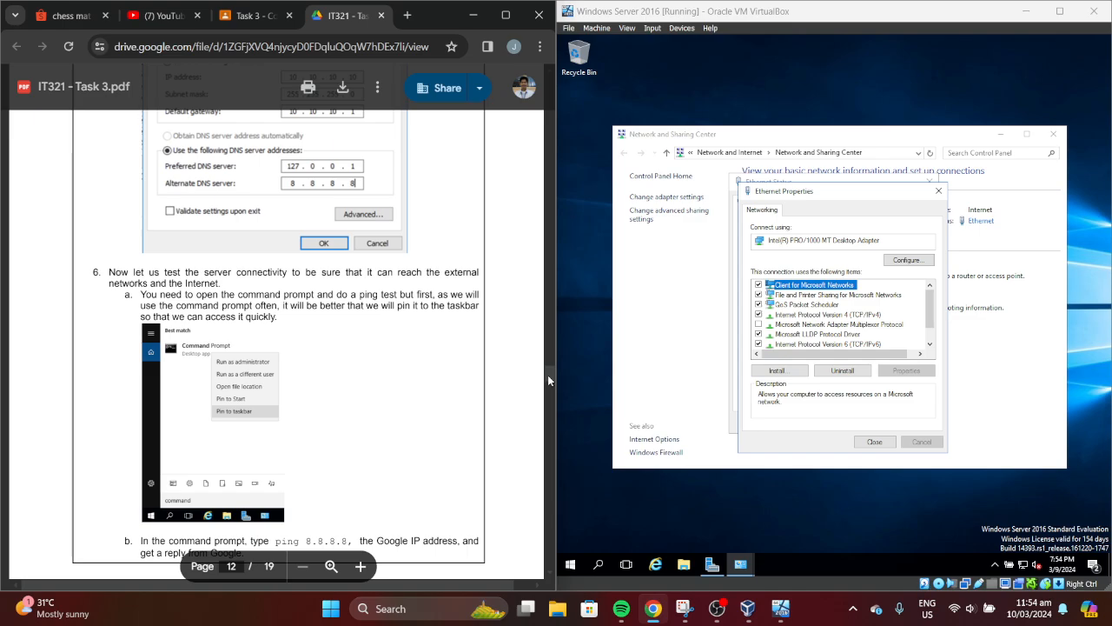
left_click_drag(548, 375, 548, 377)
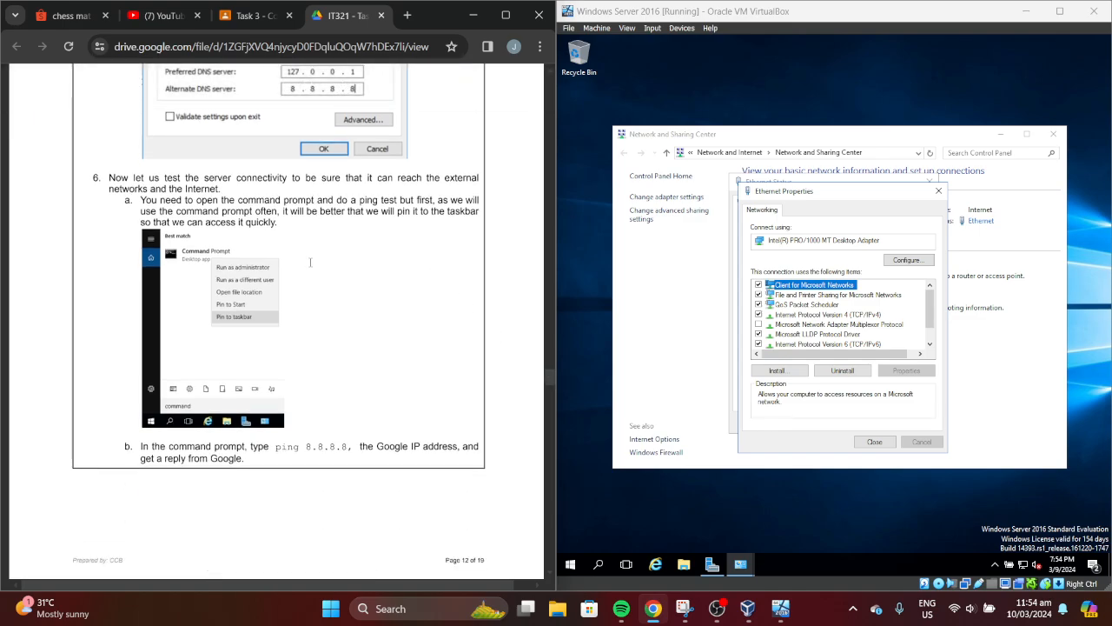
Close Ethernet Properties, Ethernet Status and the Network and Sharing Center
left_click(874, 441)
left_click(912, 422)
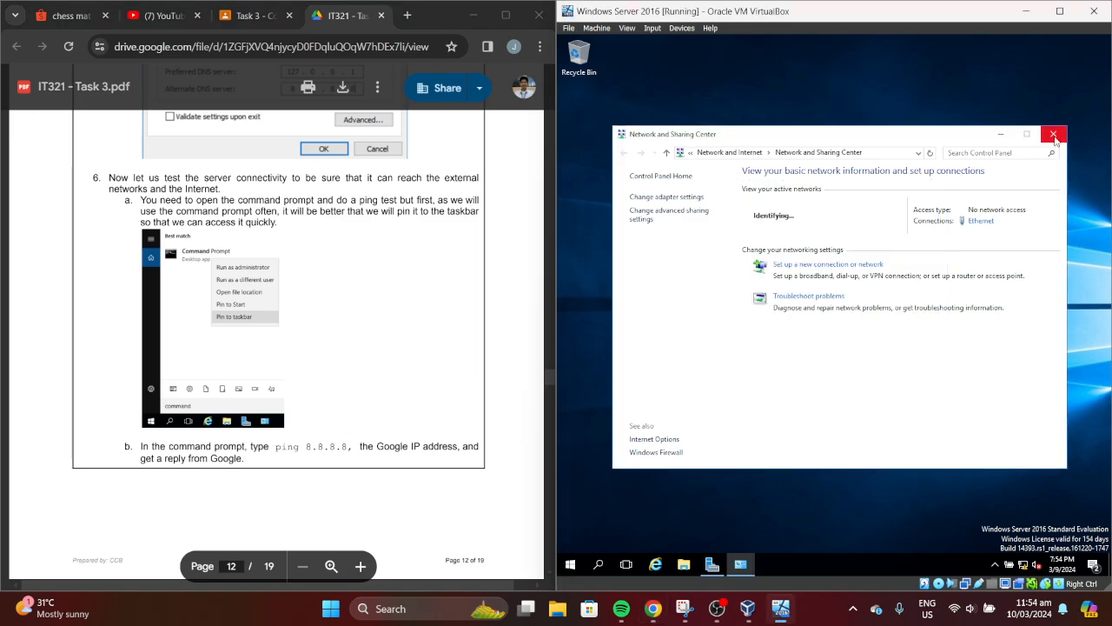
left_click(1054, 135)
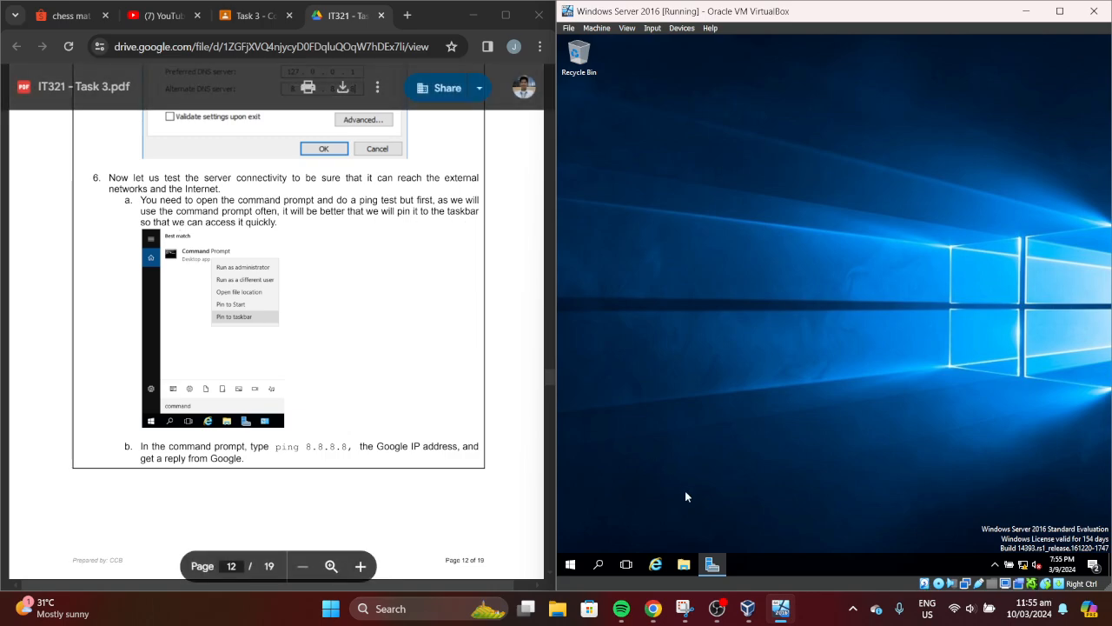
Search 'comman' on the server and pin Command Prompt to the taskbar
left_click(571, 565)
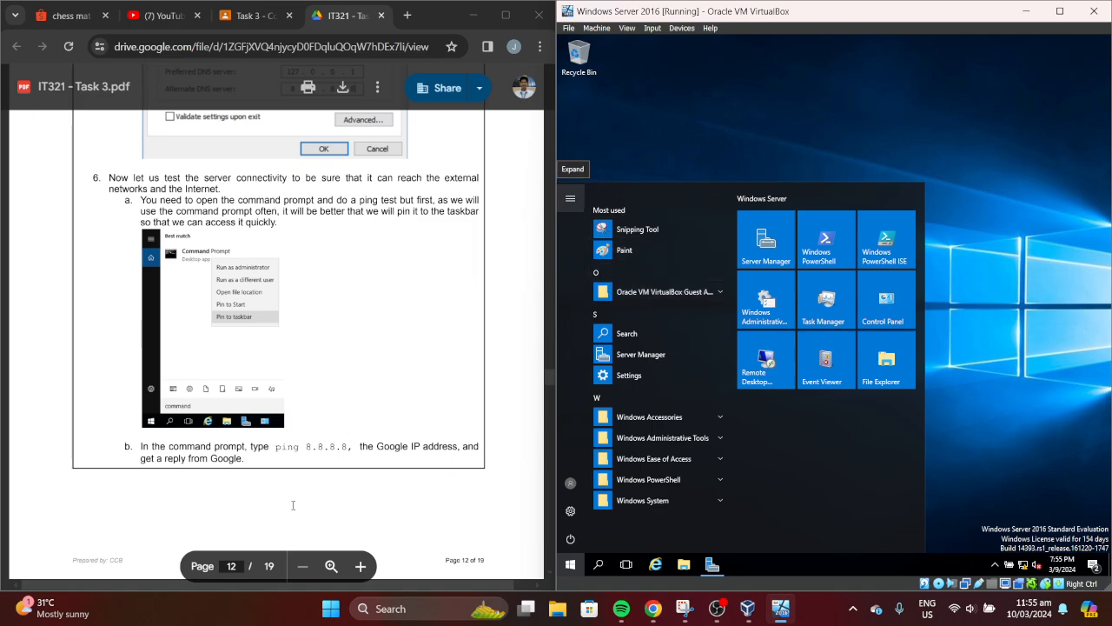
left_click(599, 566)
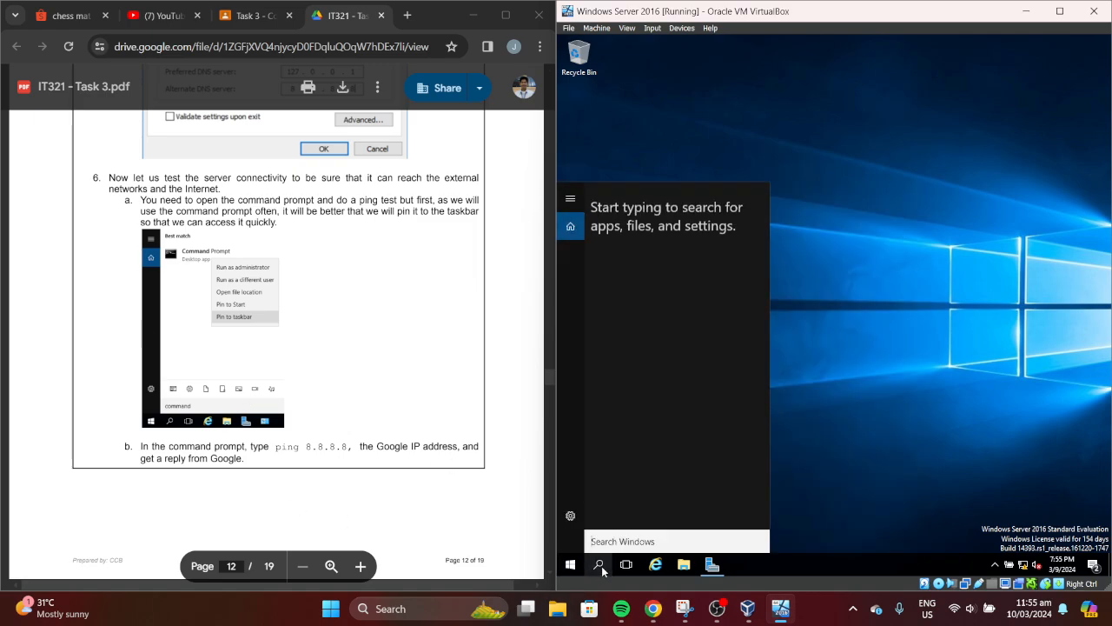
type("comman")
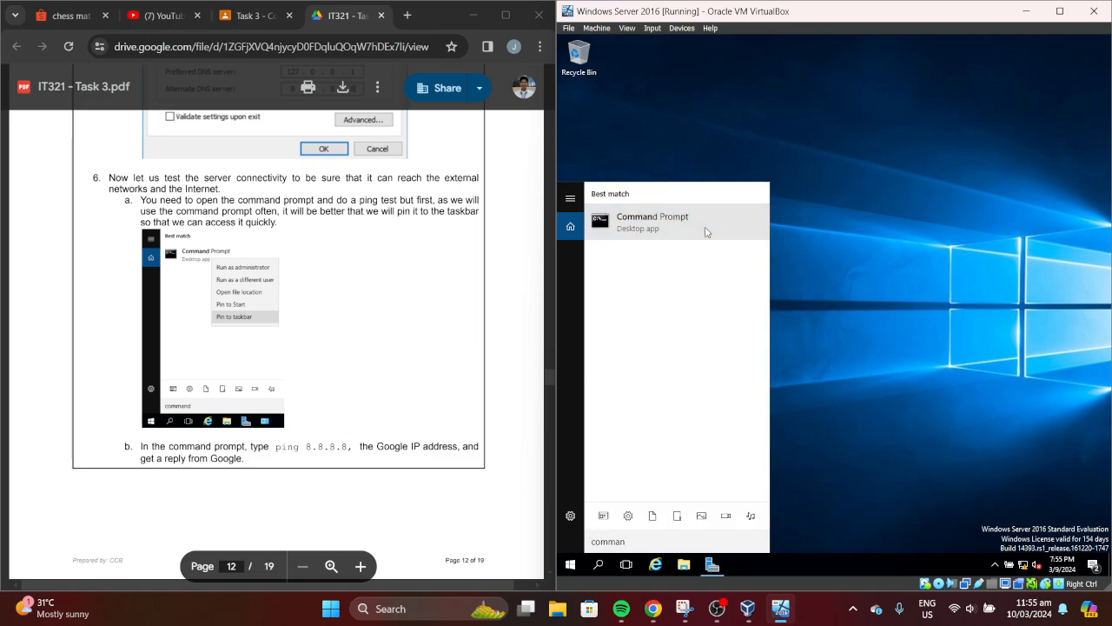
right_click(705, 231)
left_click(720, 319)
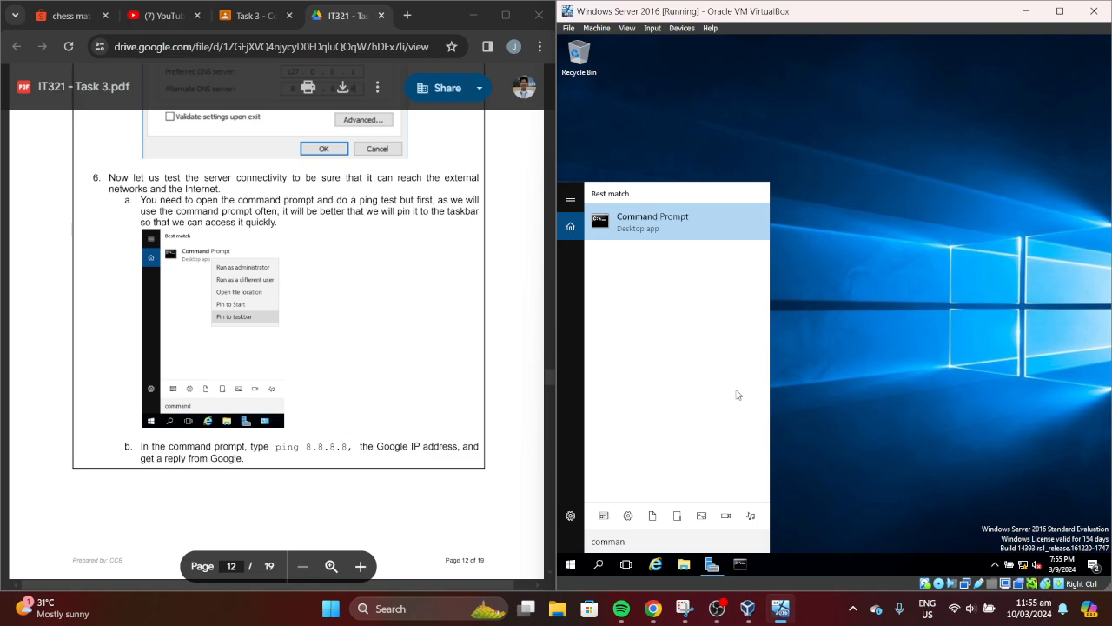
left_click(897, 399)
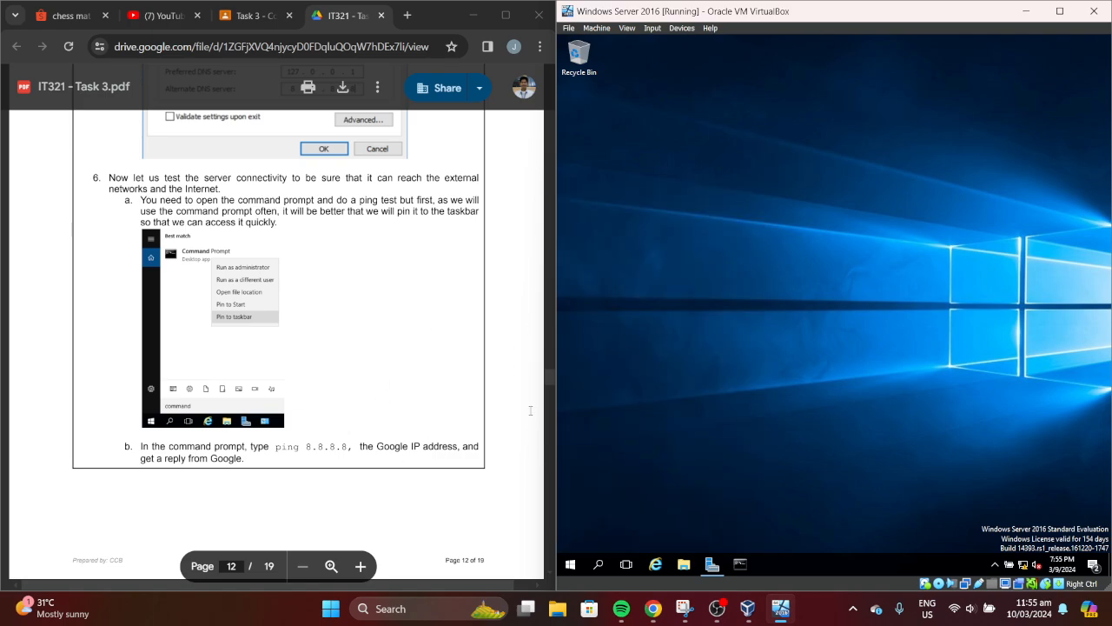
Launch the newly pinned Command Prompt from the server taskbar
left_click(547, 375)
scroll(547, 374, "down", 1)
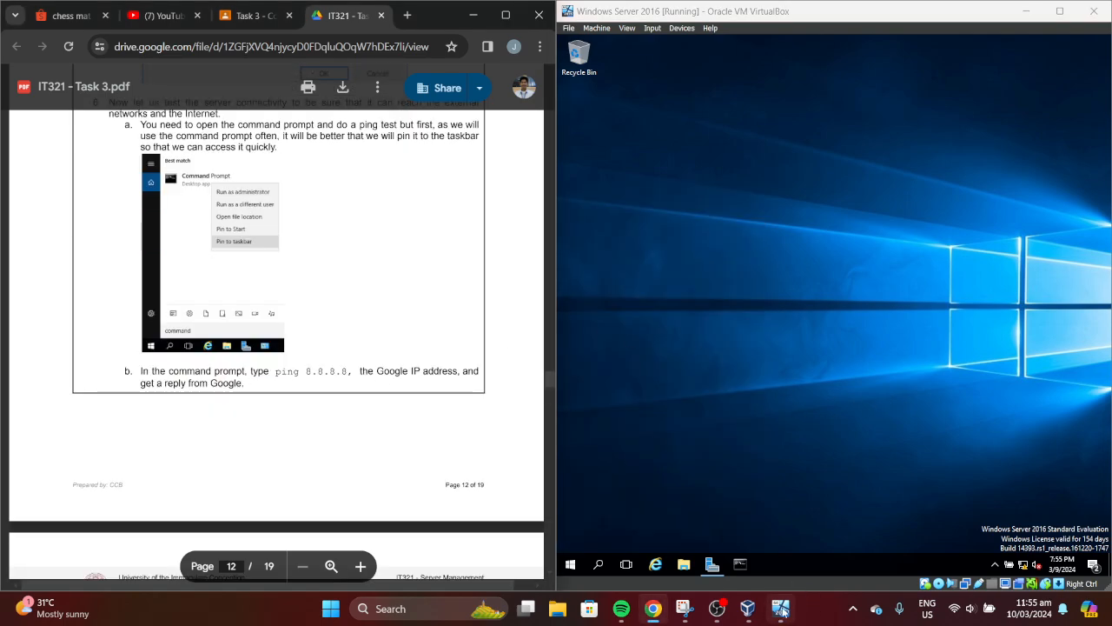
left_click(740, 564)
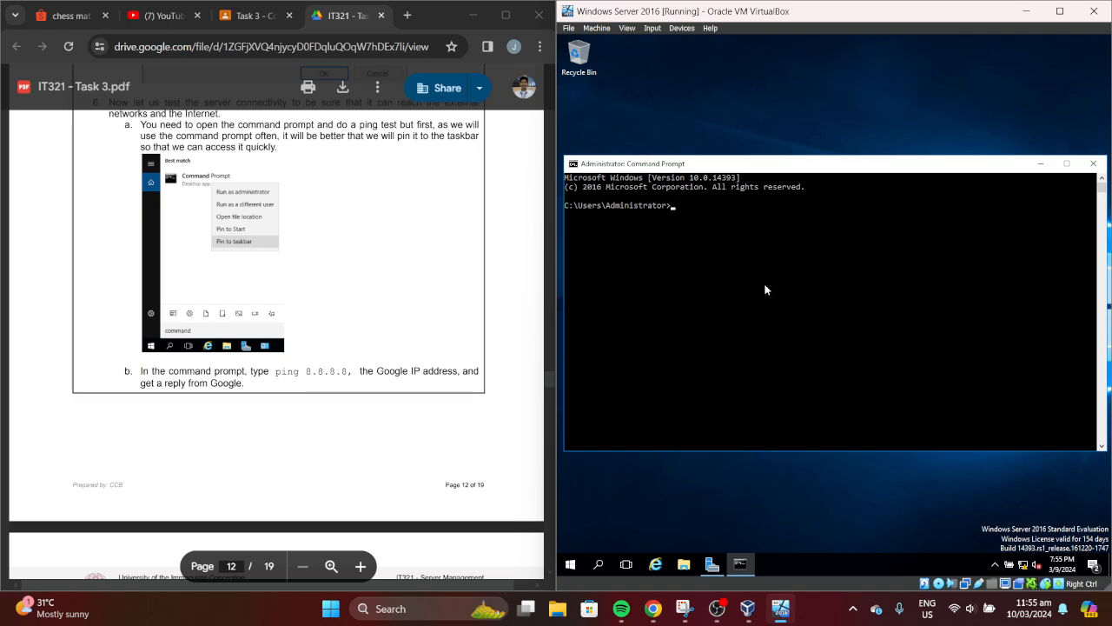
Run ping 8.8.8.8 in the Command Prompt, which returns four 'Destination host unreachable' replies
type("ping 8.8.8.8")
left_click_drag(549, 381, 548, 391)
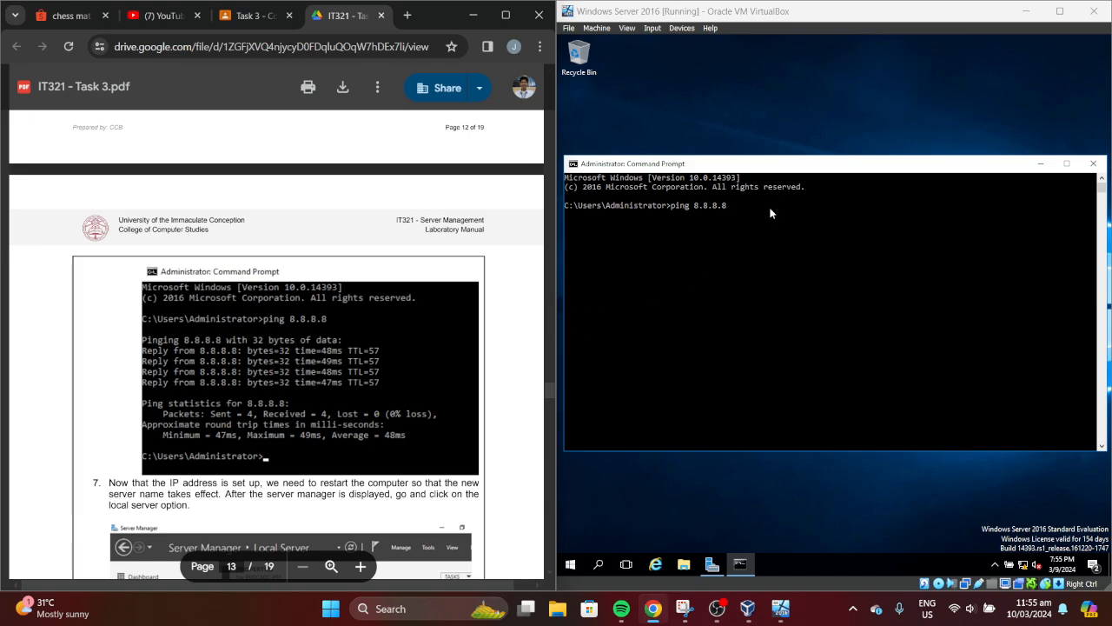
left_click(734, 207)
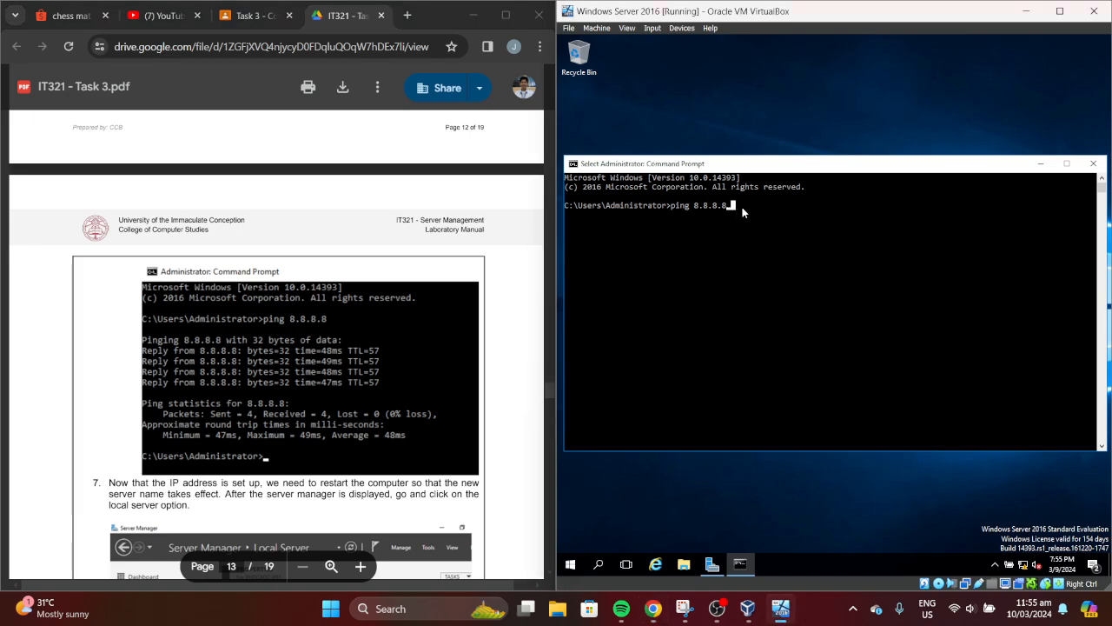
key("Return")
left_click_drag(873, 167, 880, 167)
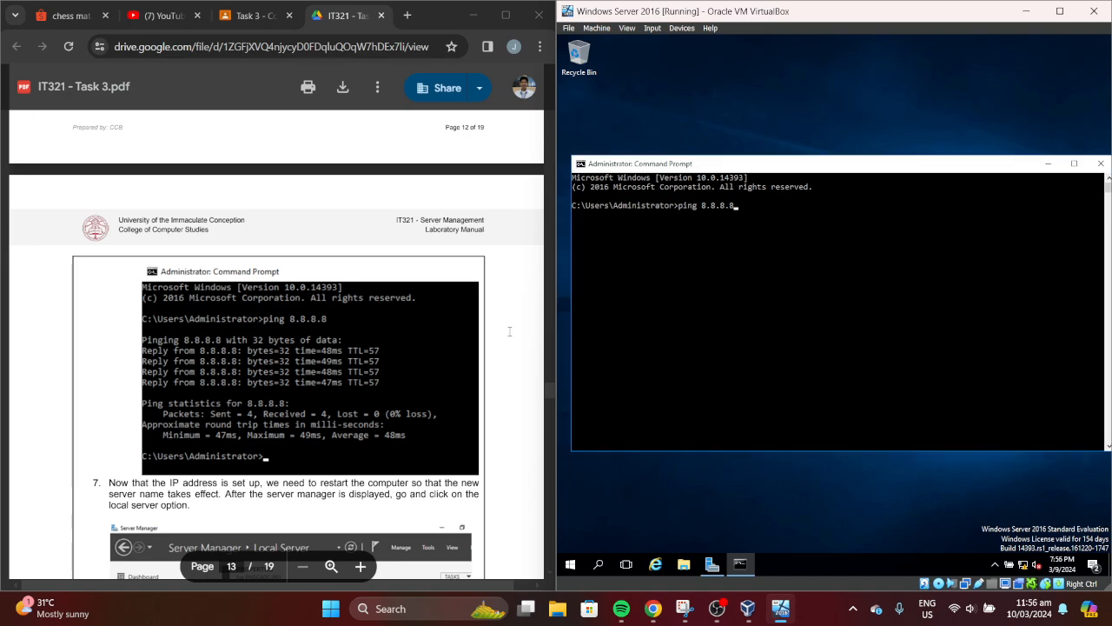
left_click(760, 251)
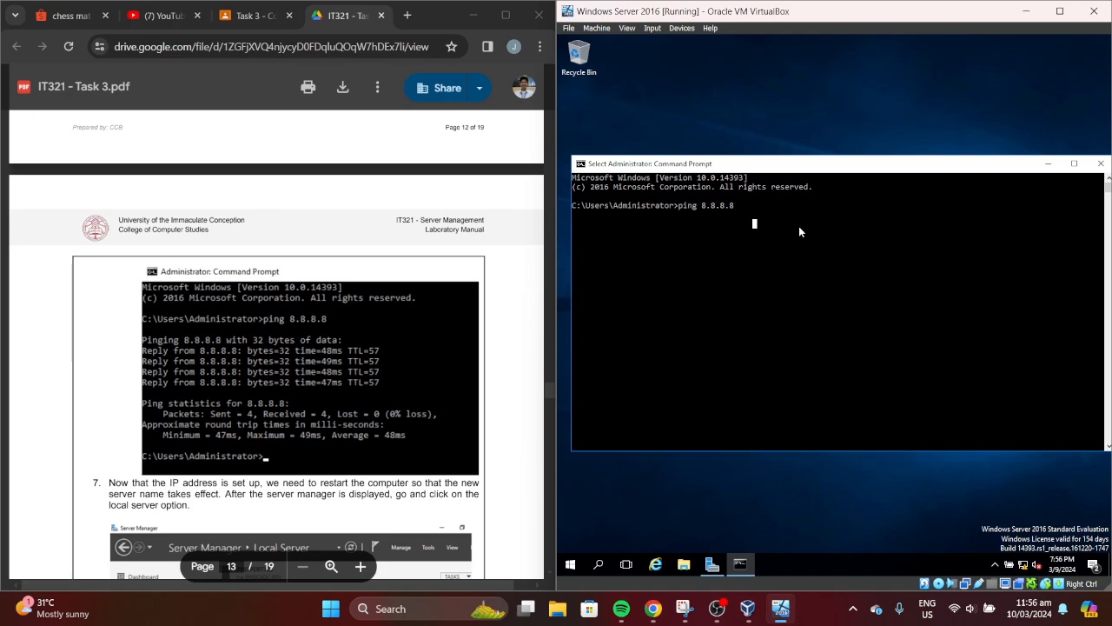
type("s")
key("BackSpace")
key("Return")
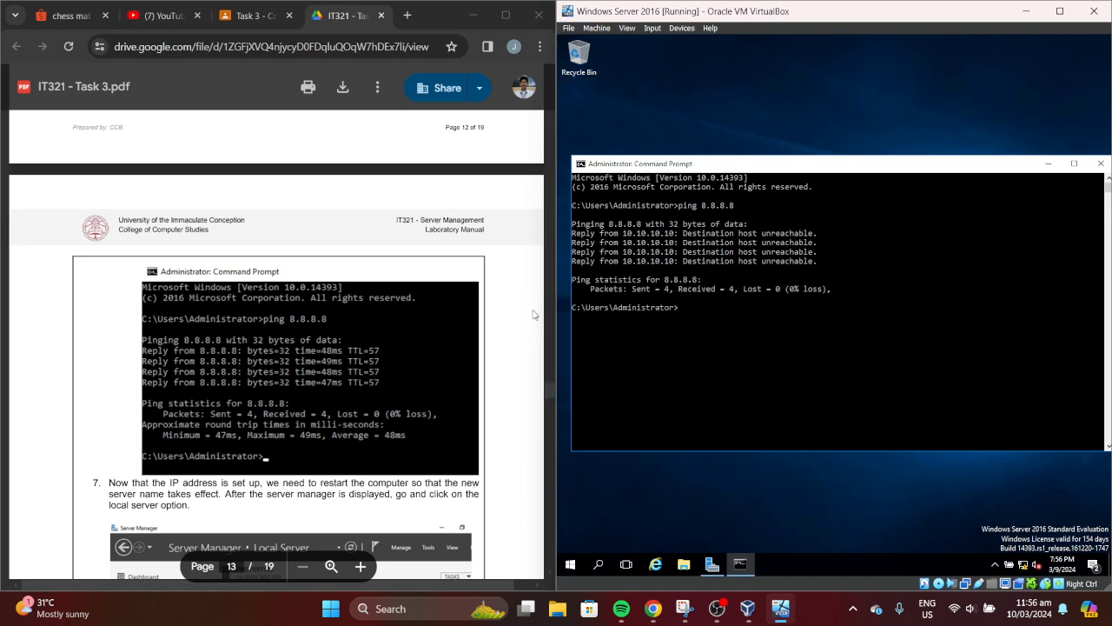
left_click(546, 396)
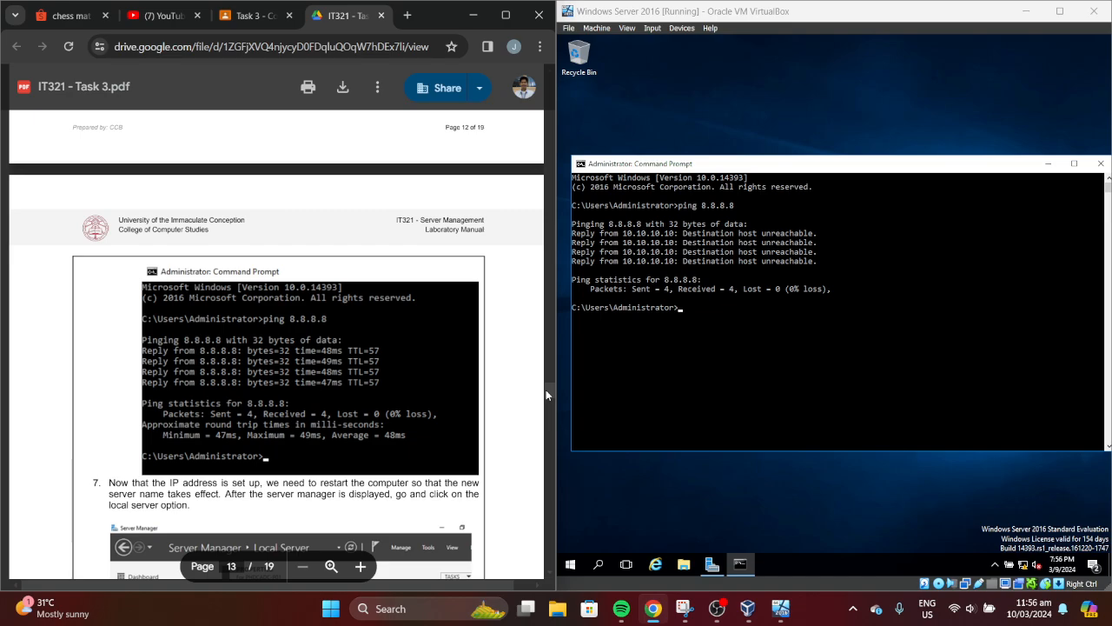
Read the lab manual through page 13's step 7, then close the server's Command Prompt
scroll(545, 389, "down", 3)
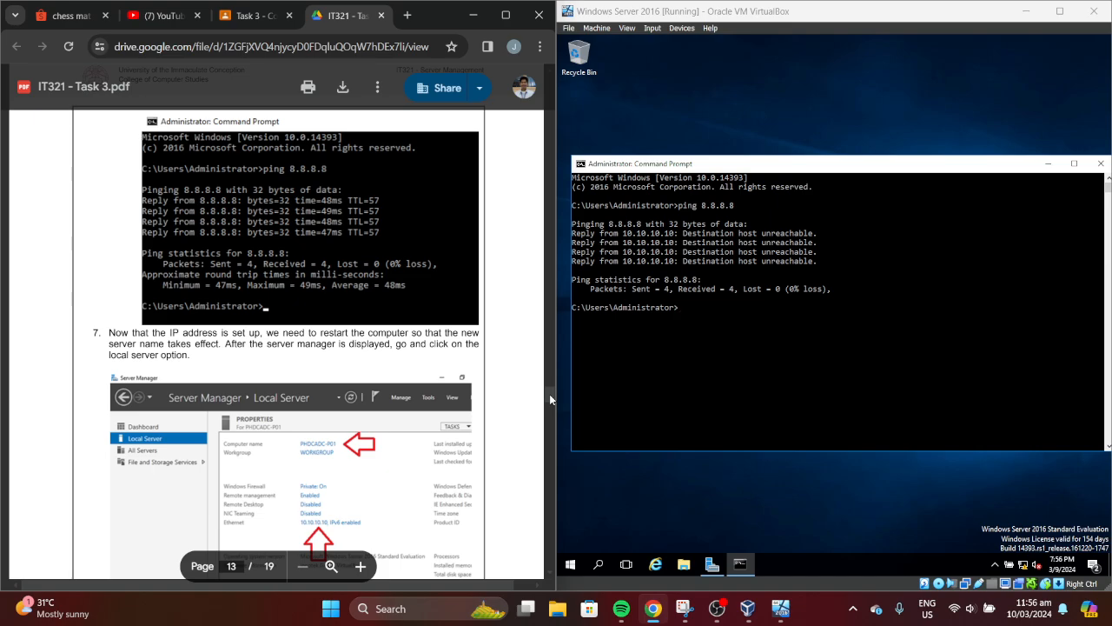
scroll(549, 394, "down", 1)
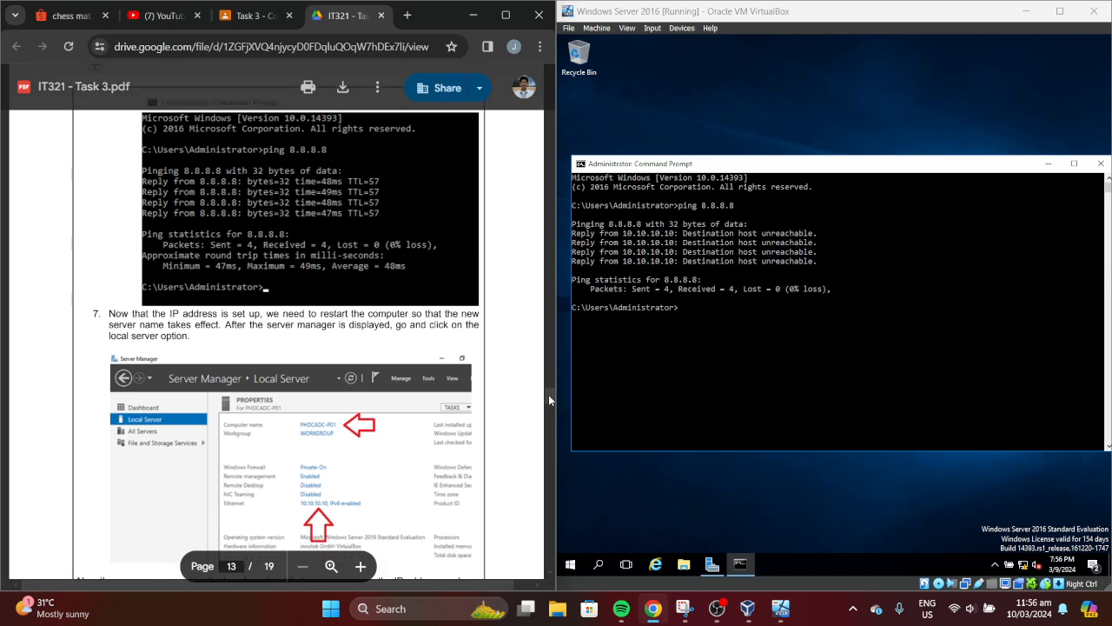
scroll(549, 395, "down", 3)
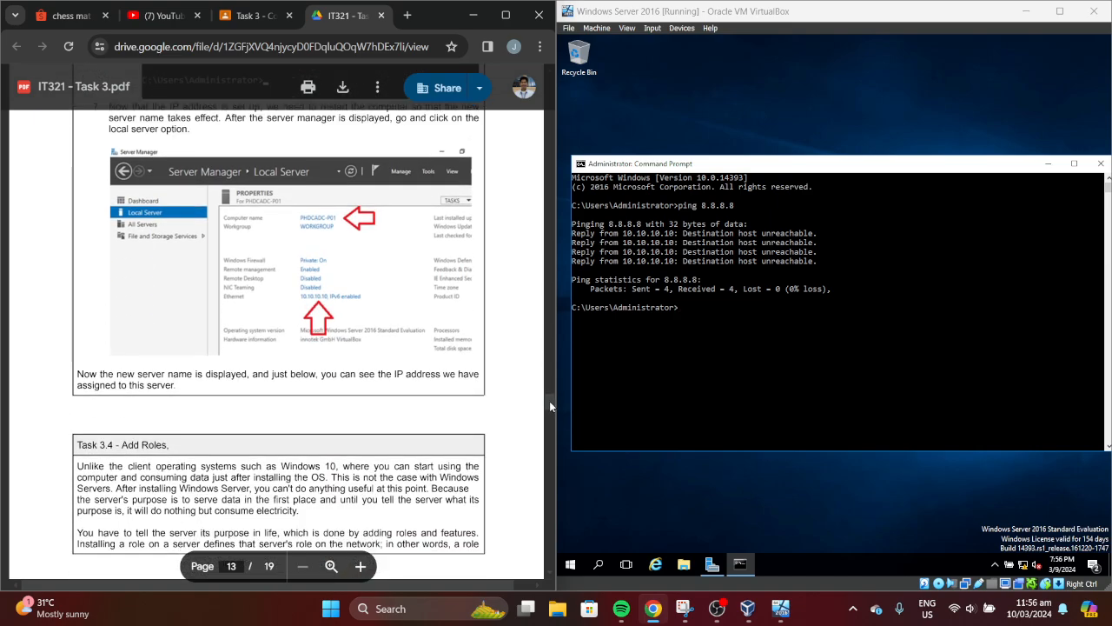
scroll(549, 401, "up", 1)
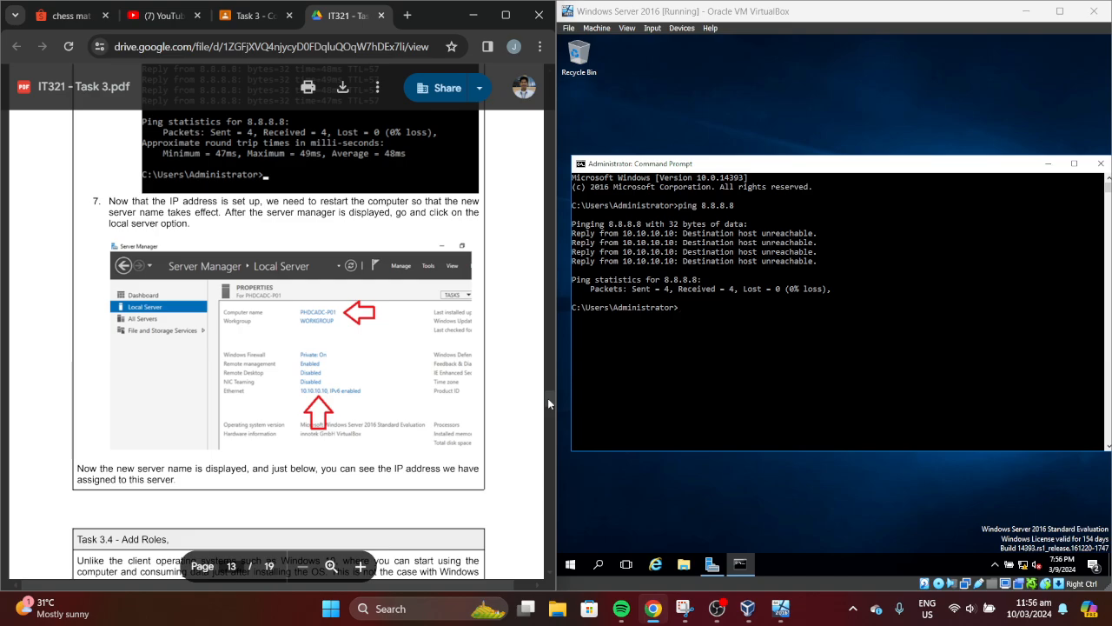
scroll(546, 397, "up", 5)
scroll(545, 391, "up", 4)
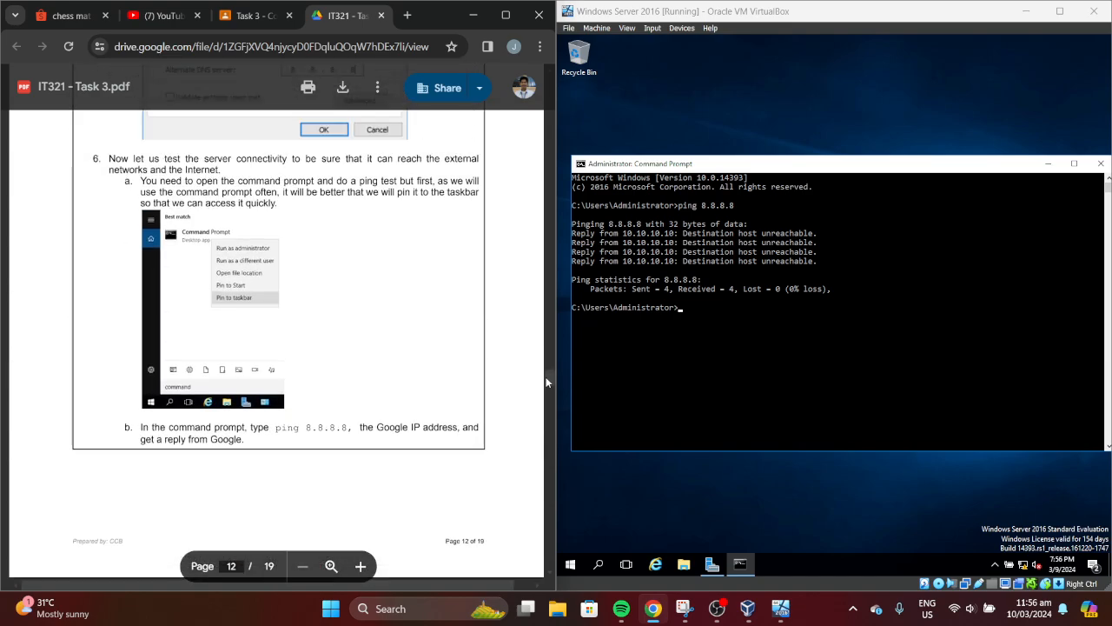
scroll(546, 377, "up", 8)
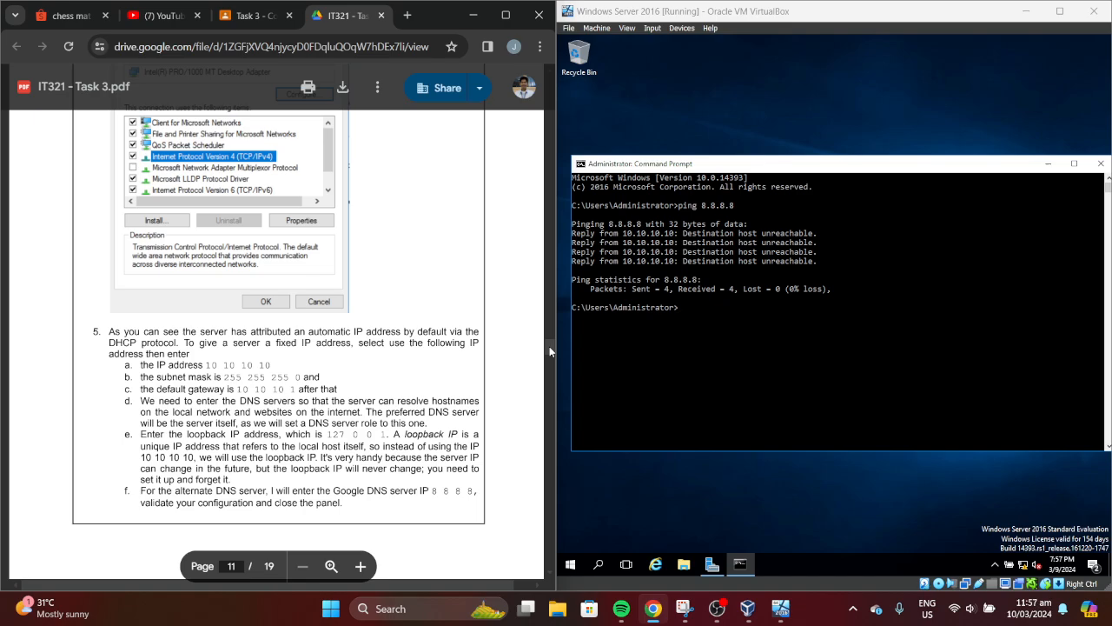
left_click_drag(550, 346, 547, 398)
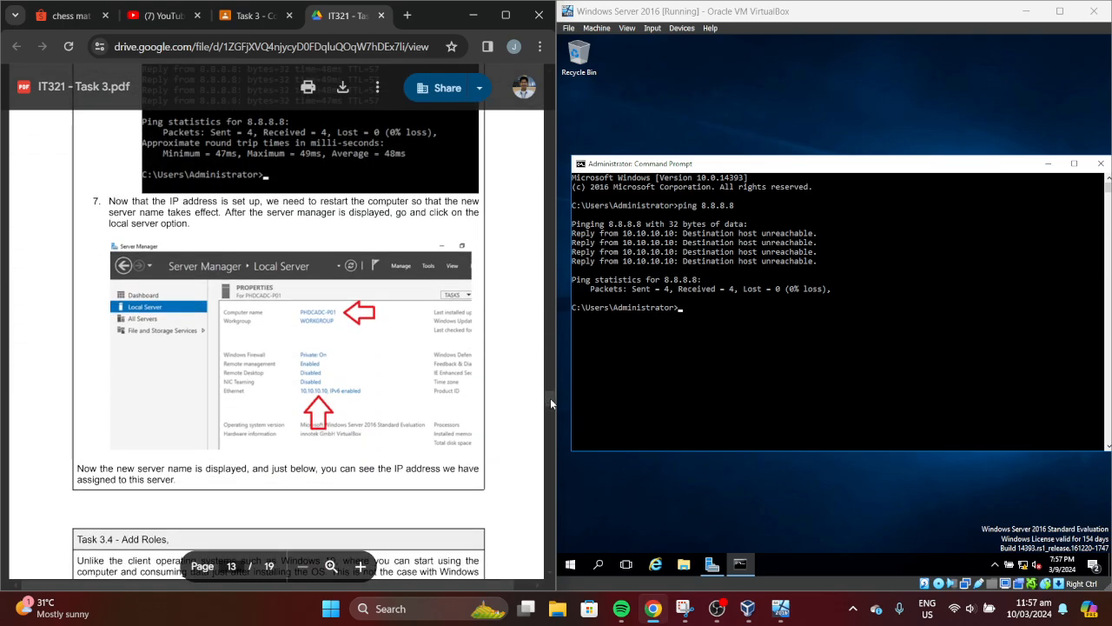
left_click(1101, 164)
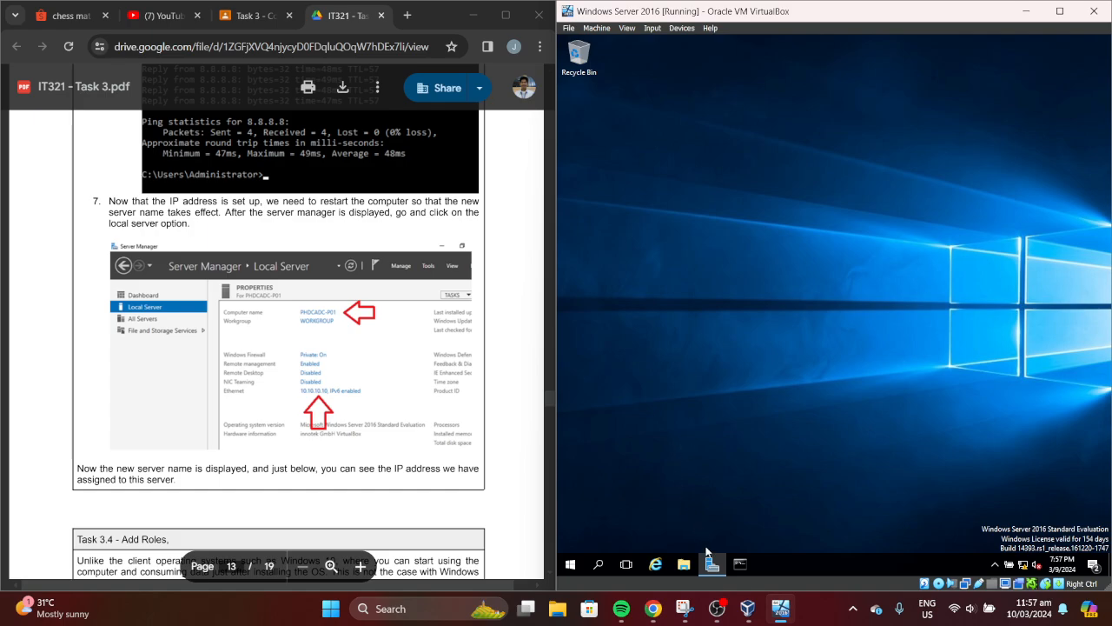
Open Server Manager's Local Server view to confirm the IP 10.10.10.10
left_click(708, 554)
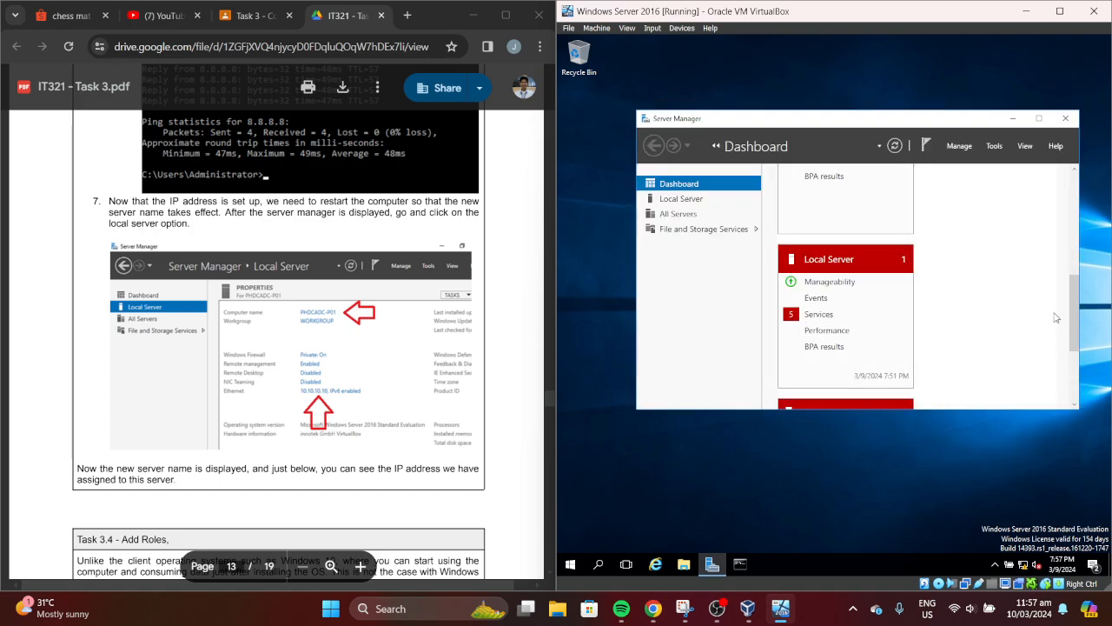
scroll(1076, 326, "down", 1)
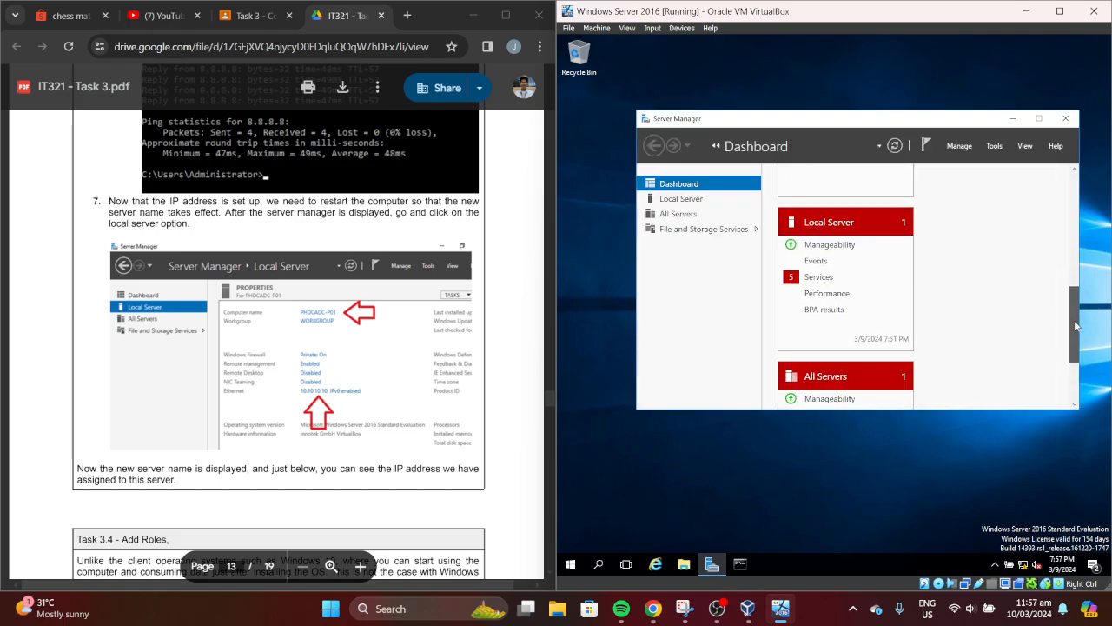
scroll(1076, 326, "up", 5)
left_click(695, 198)
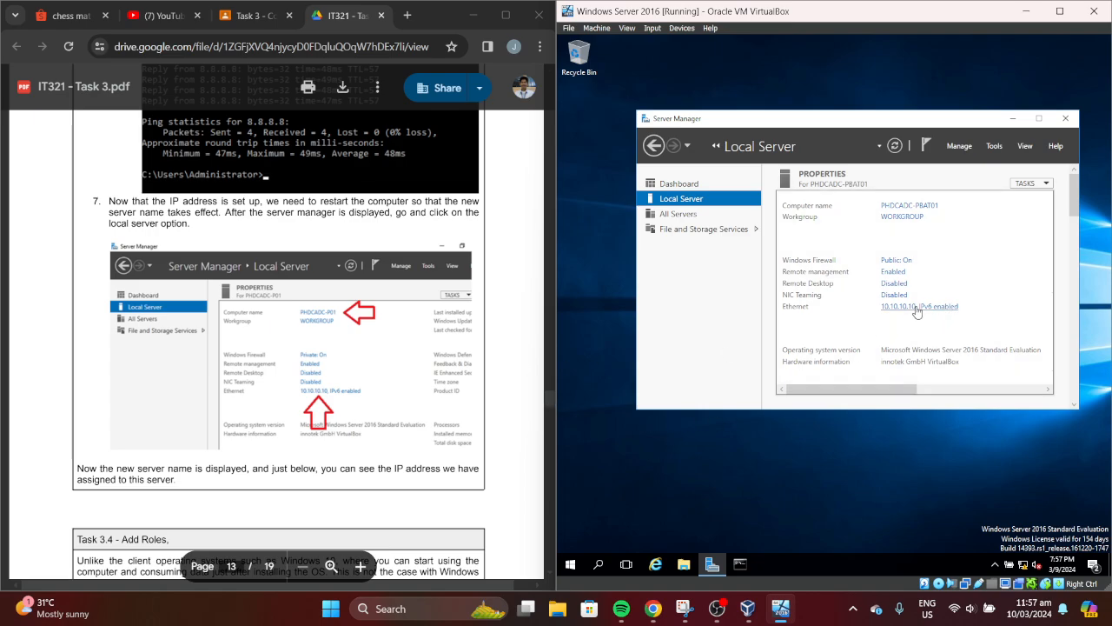
Launch the Add Roles and Features Wizard from Server Manager's Manage menu
left_click(548, 407)
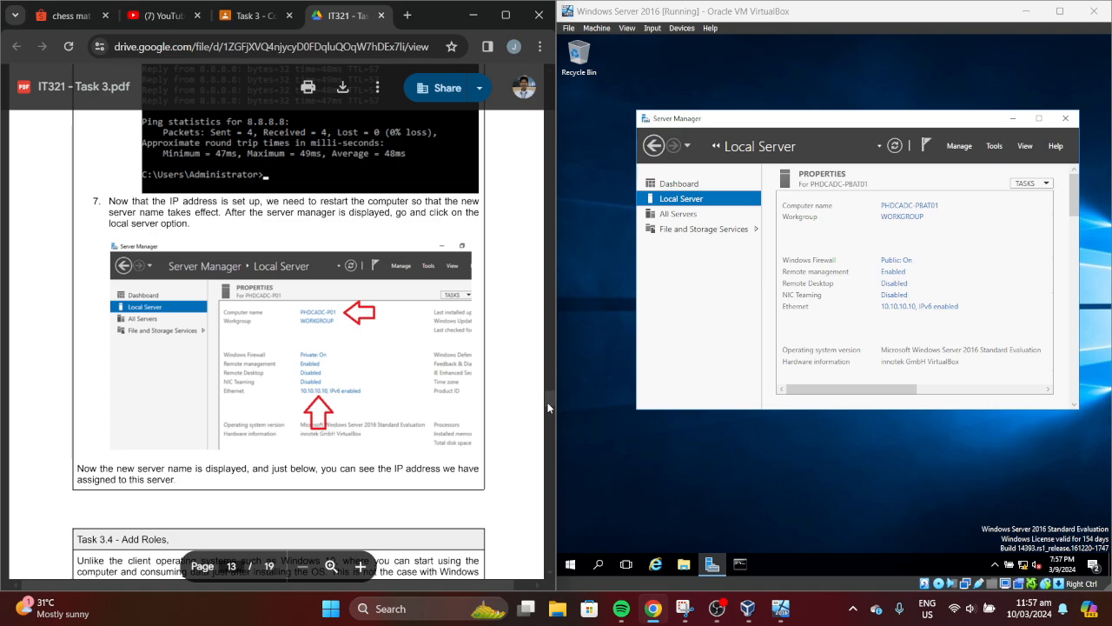
scroll(547, 406, "down", 5)
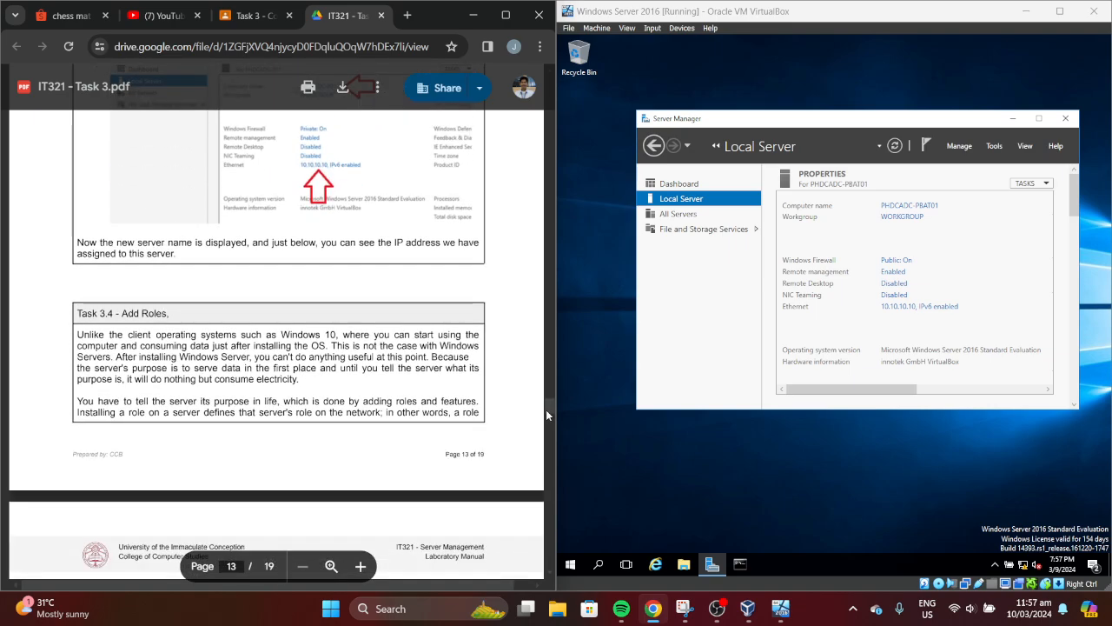
scroll(548, 415, "down", 2)
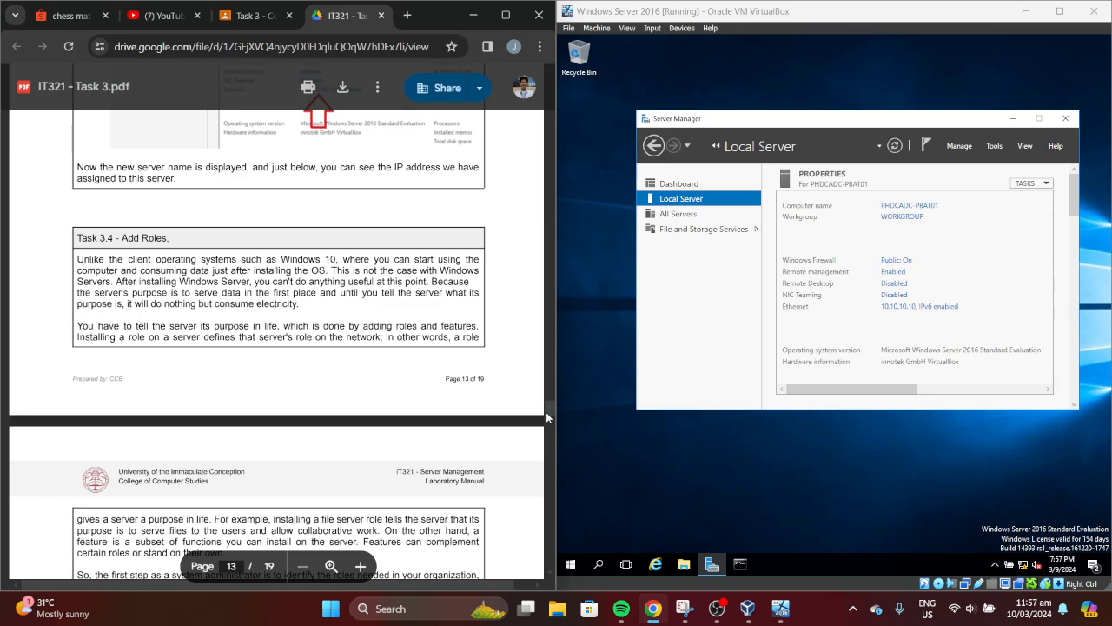
left_click_drag(546, 412, 548, 430)
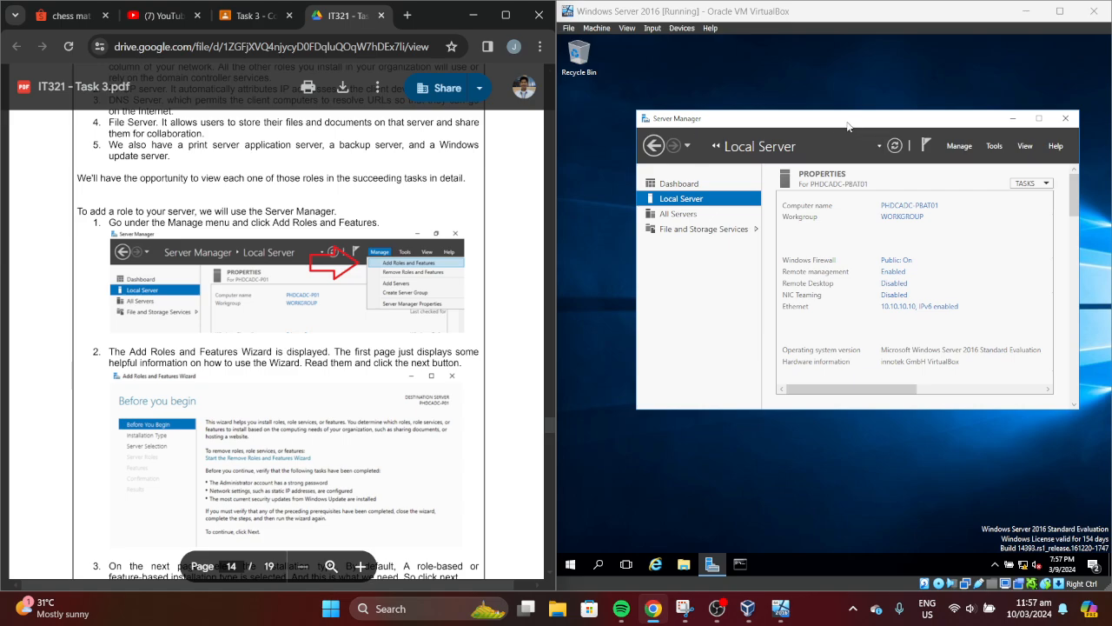
left_click_drag(850, 126, 822, 120)
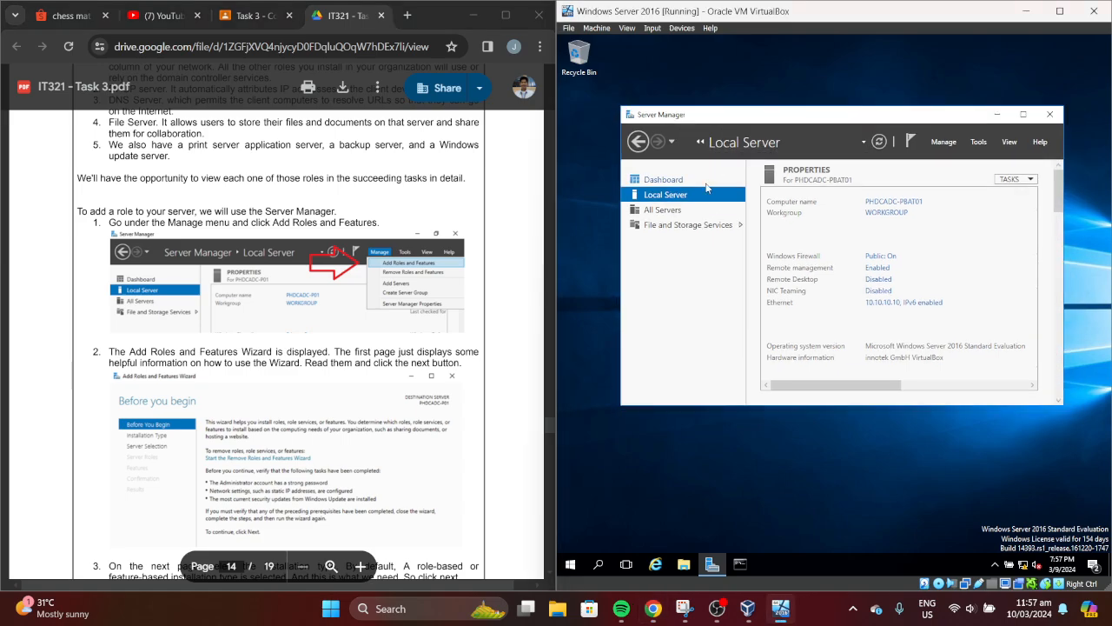
left_click(944, 142)
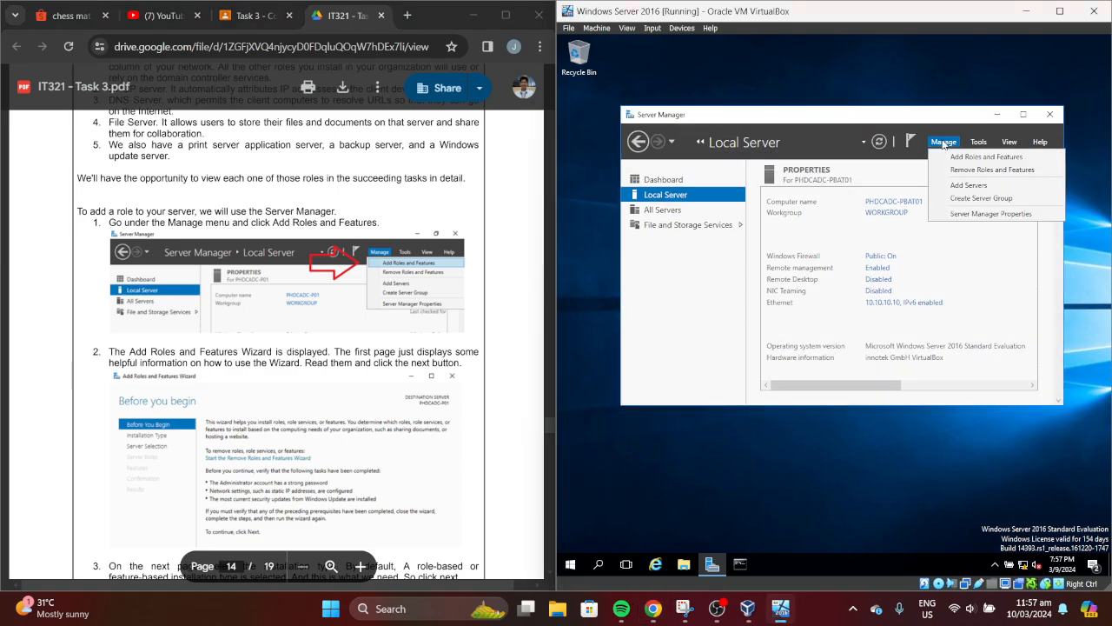
left_click(986, 157)
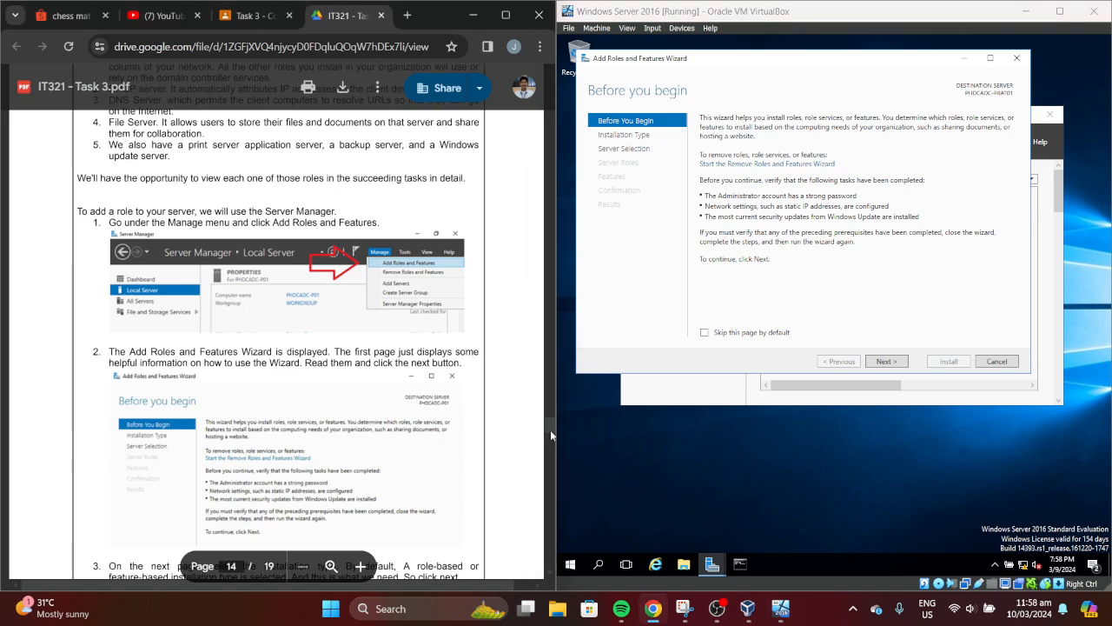
Advance the wizard with Role-based installation and the local server selected, reaching Select server roles
left_click_drag(551, 430, 550, 436)
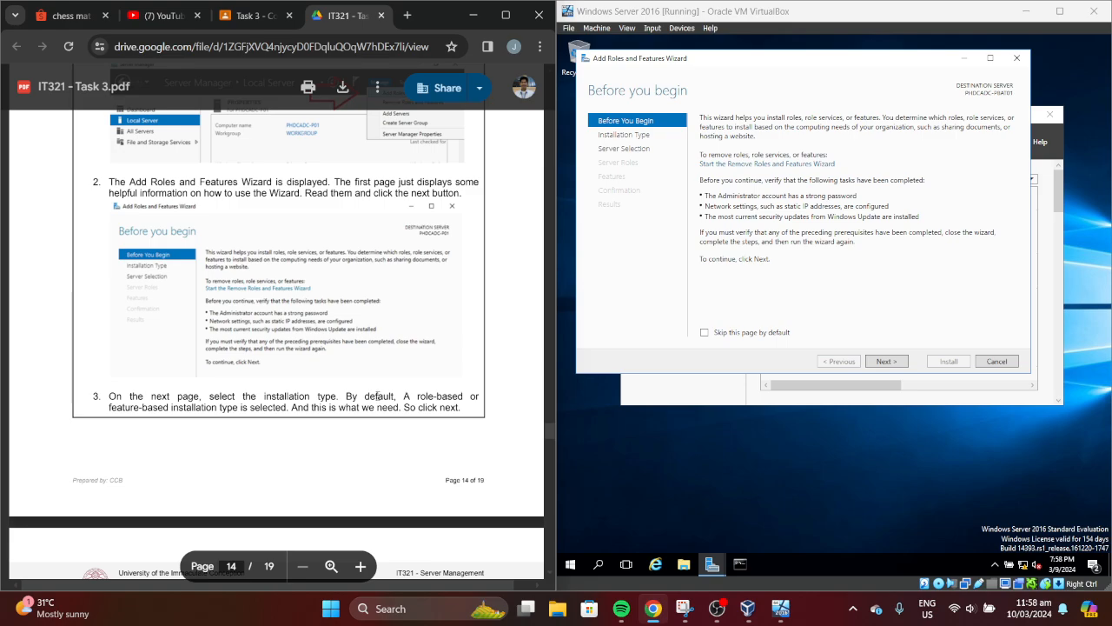
left_click(897, 363)
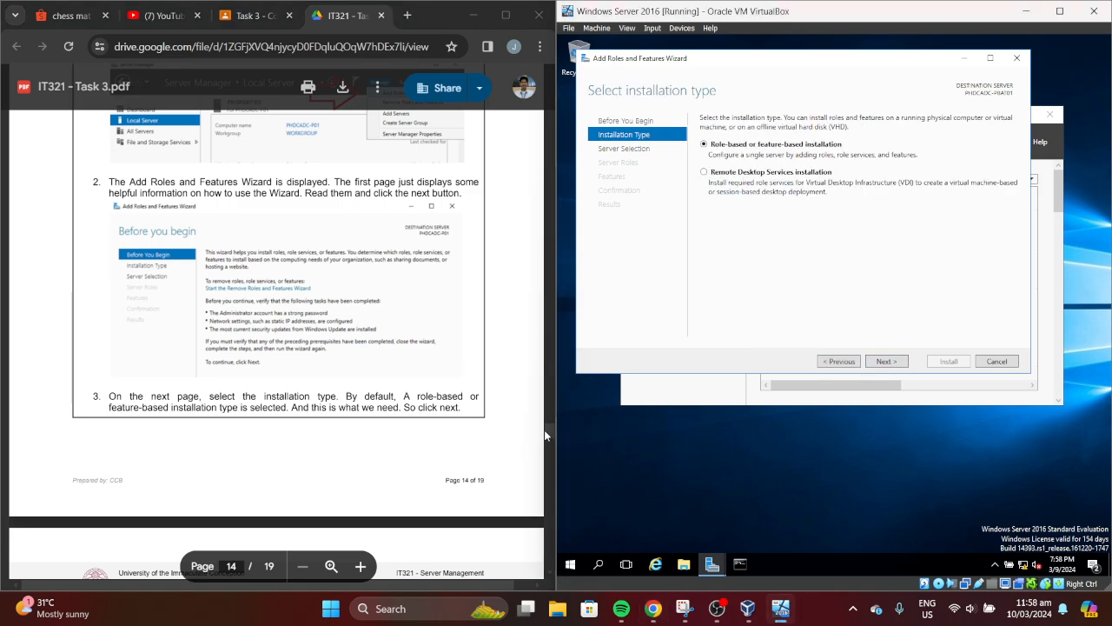
left_click_drag(548, 434, 549, 446)
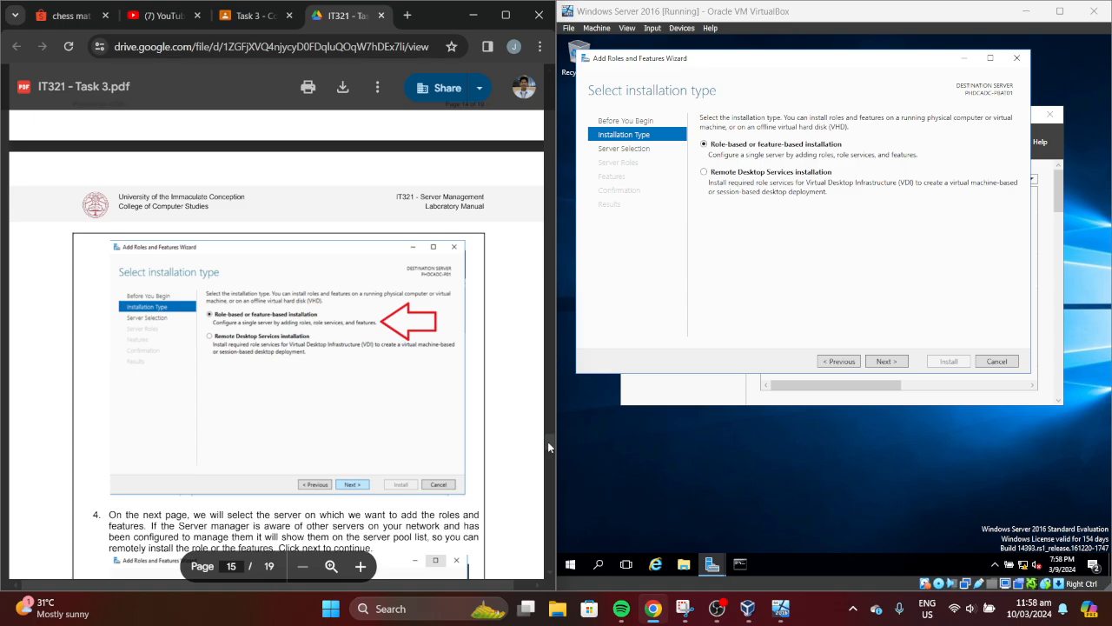
left_click(887, 364)
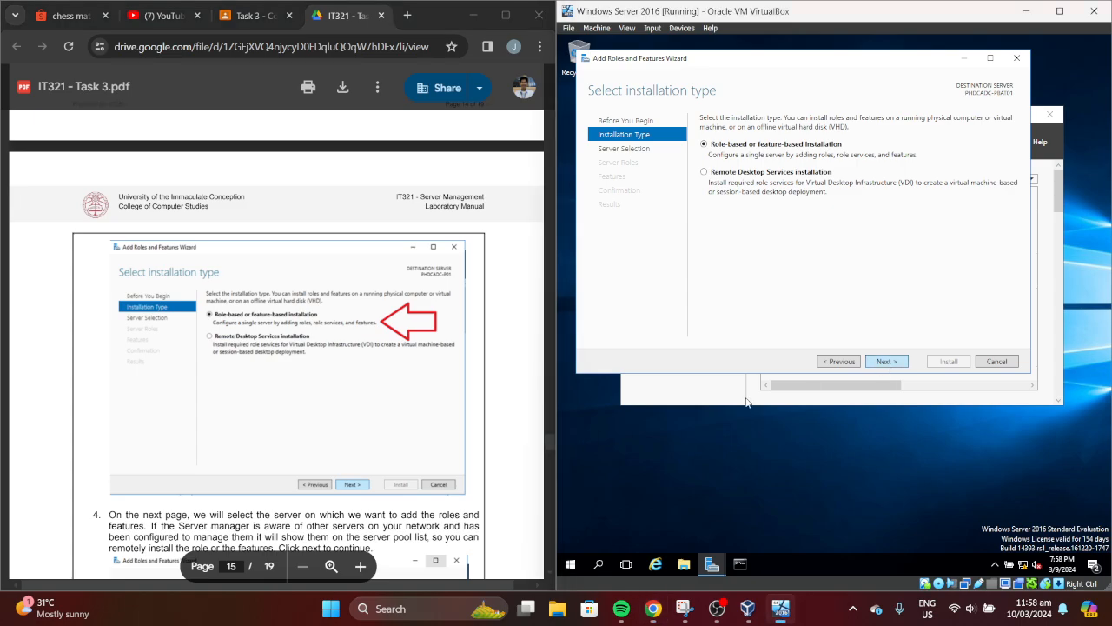
left_click_drag(546, 442, 550, 453)
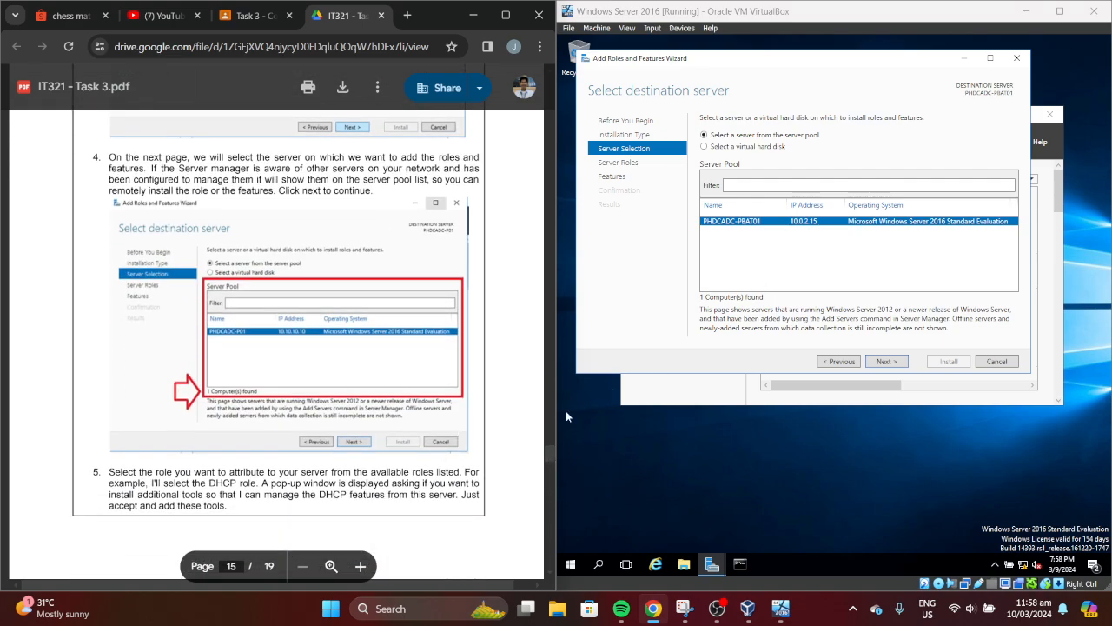
left_click_drag(545, 455, 548, 471)
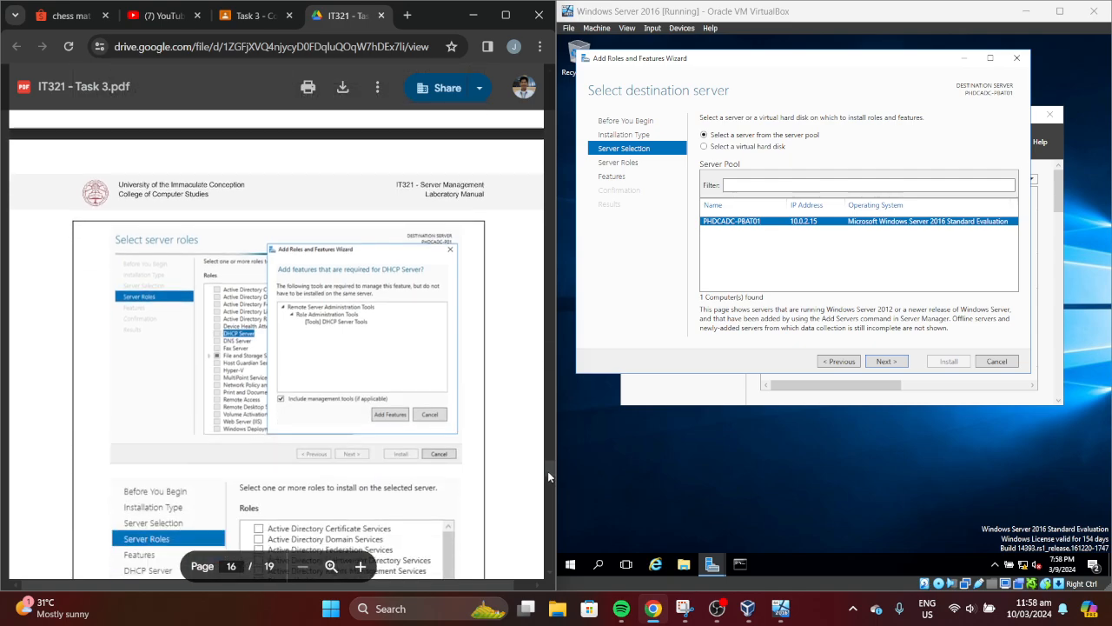
left_click(904, 375)
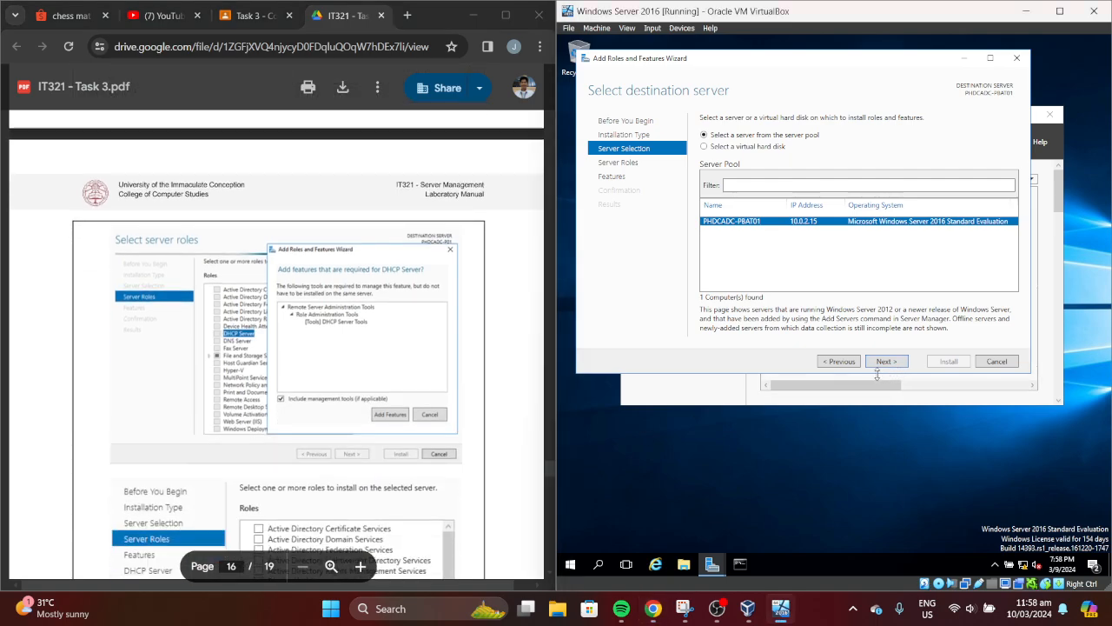
left_click(883, 363)
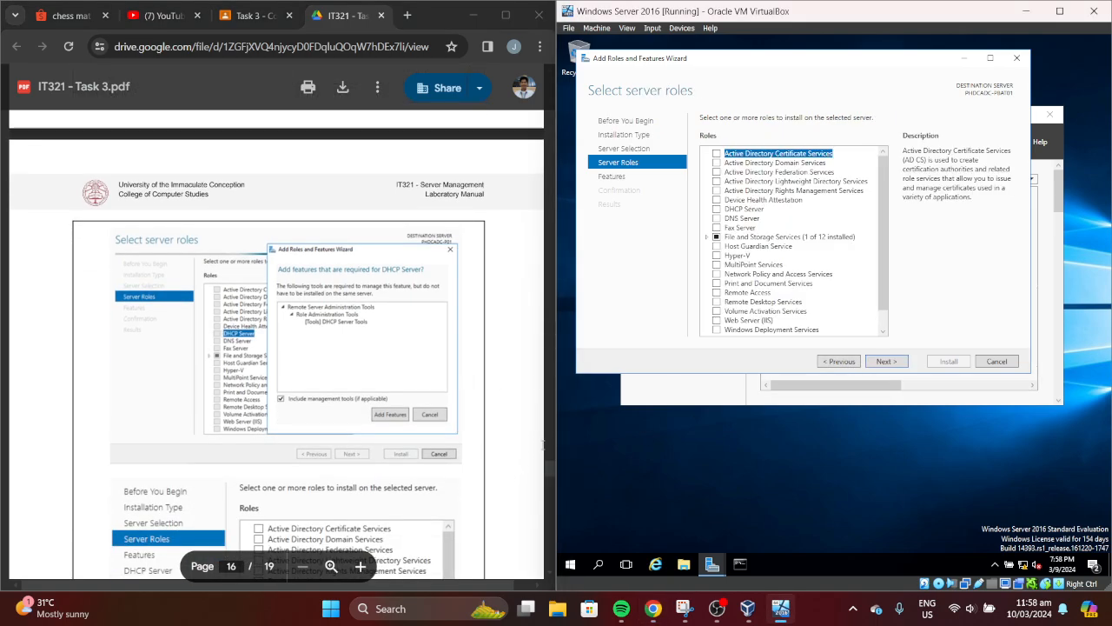
Tick DHCP Server, adding its required management tools and dismissing the static IP warning
left_click(545, 470)
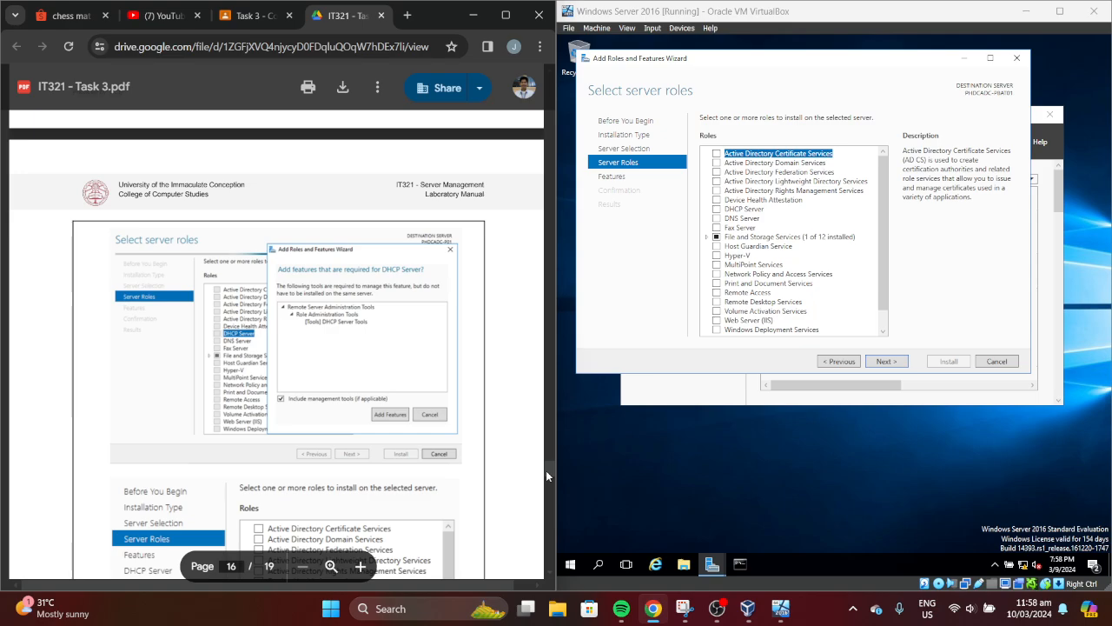
left_click_drag(546, 470, 545, 477)
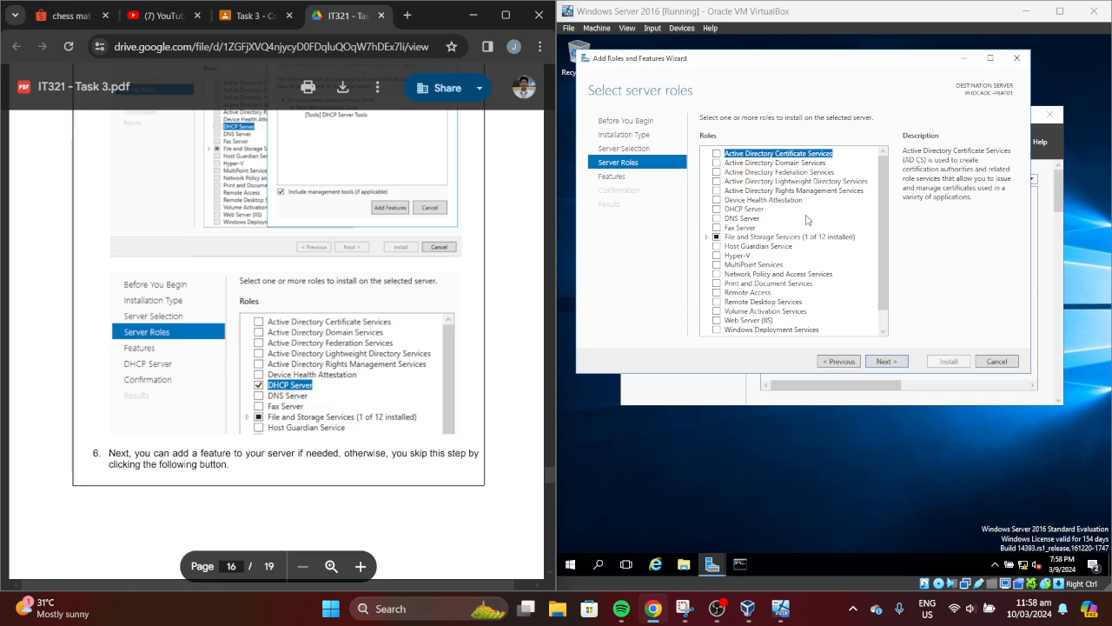
left_click(745, 211)
left_click(716, 209)
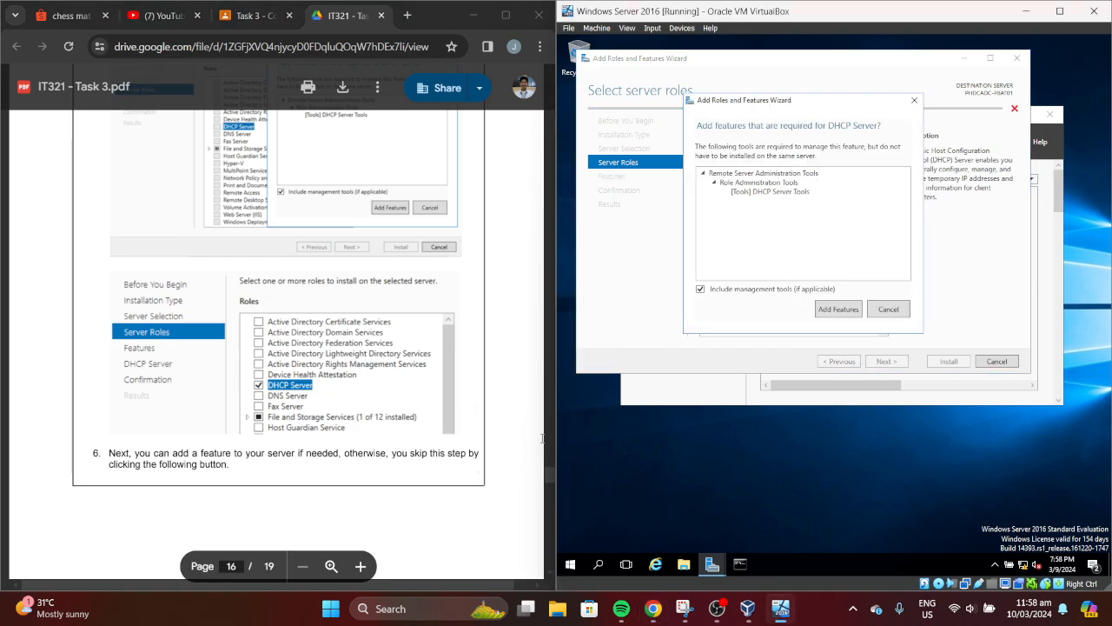
left_click(853, 311)
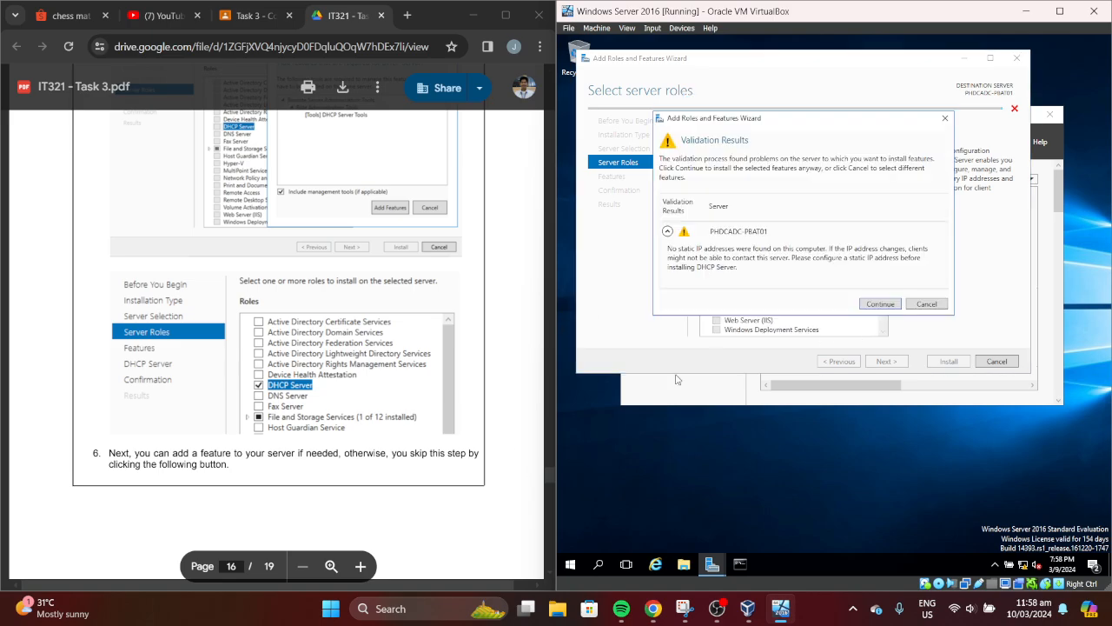
left_click(879, 304)
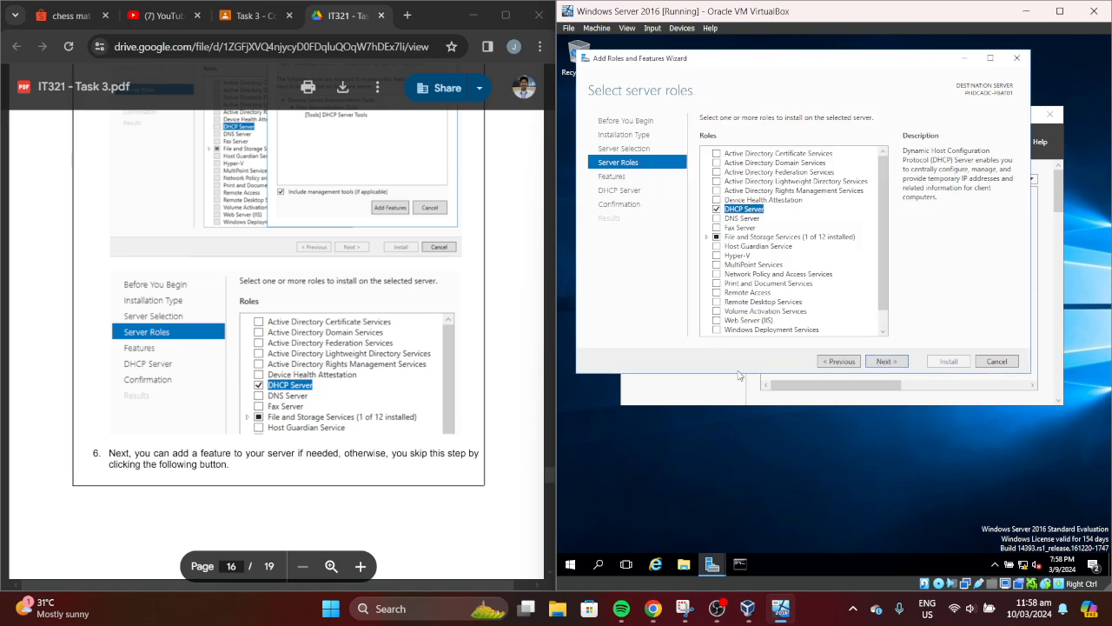
Scroll through the lab manual PDF to check the next instructions
left_click(548, 471)
scroll(549, 474, "down", 5)
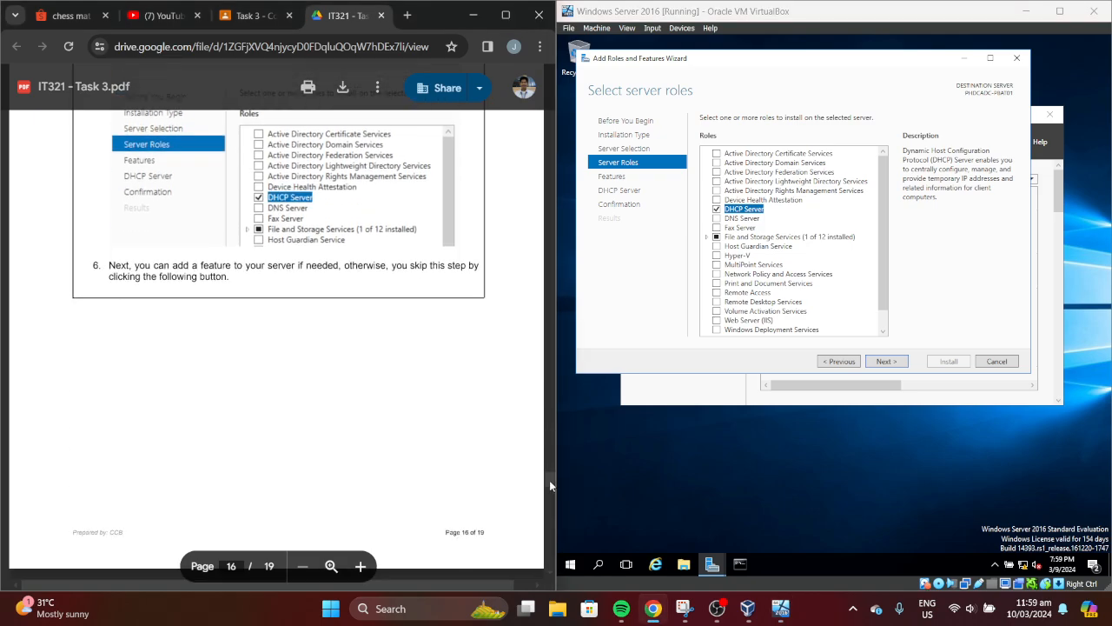
mouse_move(552, 487)
left_mouse_down()
mouse_move(551, 467)
mouse_move(549, 494)
left_mouse_up()
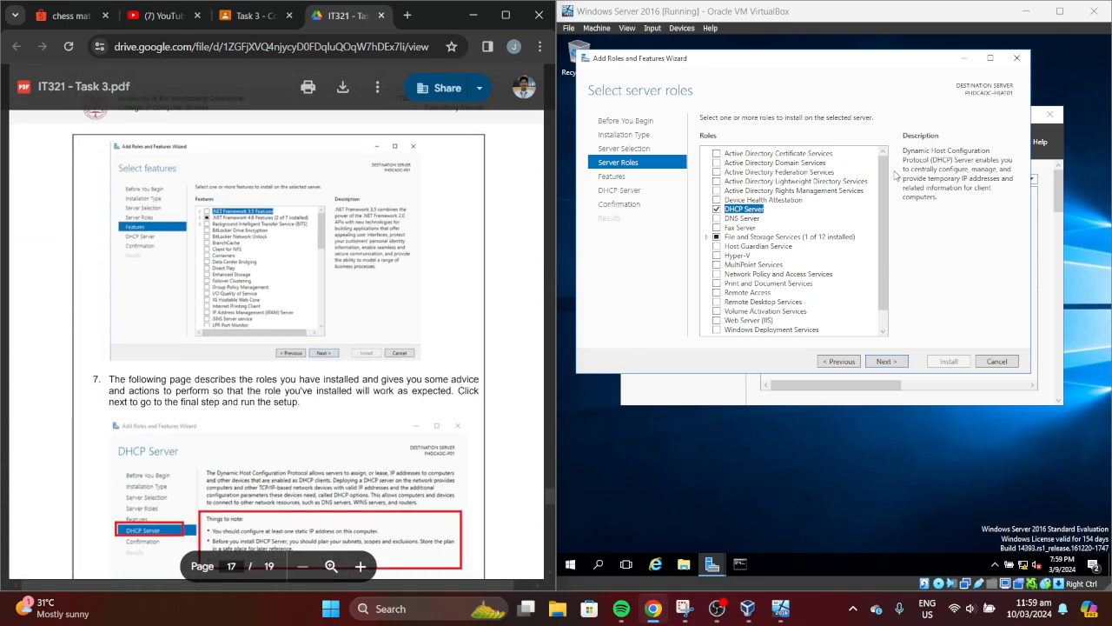
scroll(885, 198, "down", 1)
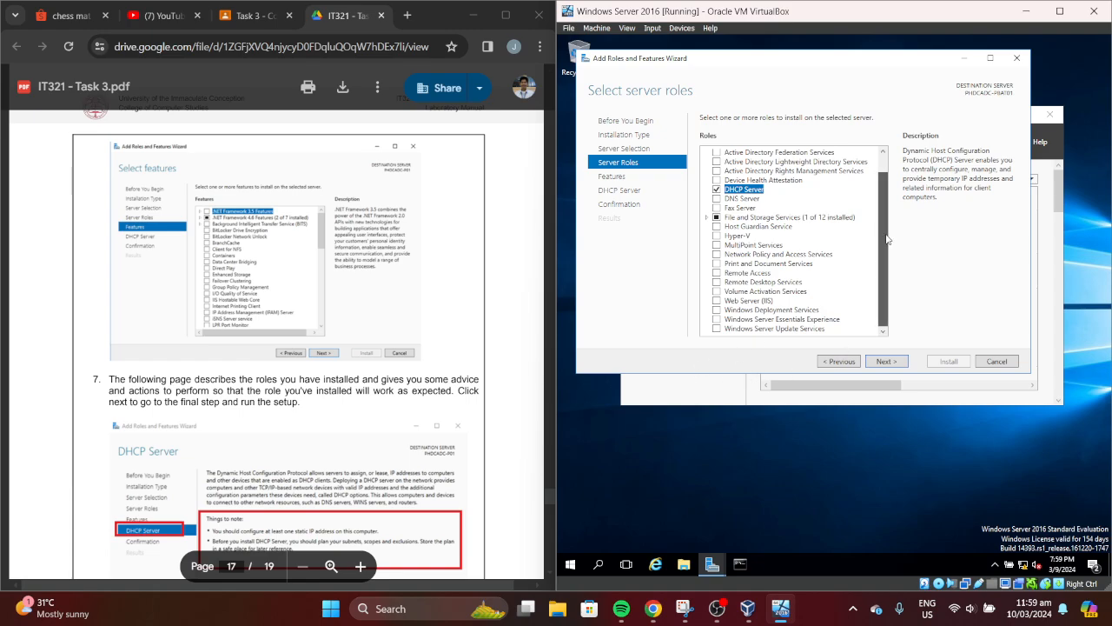
scroll(884, 199, "up", 2)
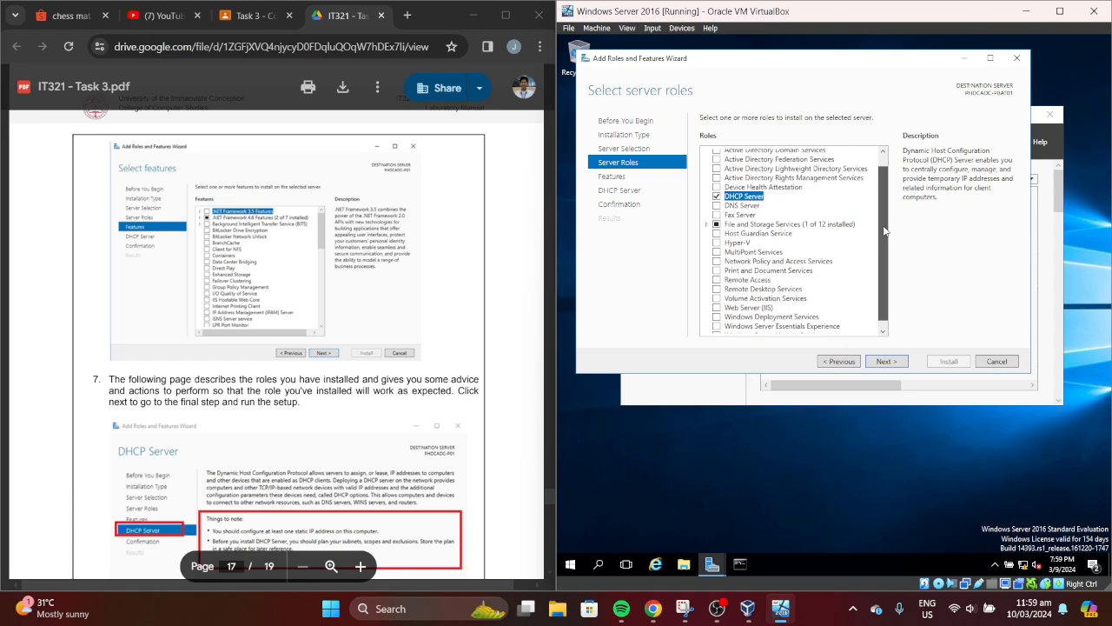
Continue past the Features and DHCP Server pages to the installation confirmation
left_click(902, 364)
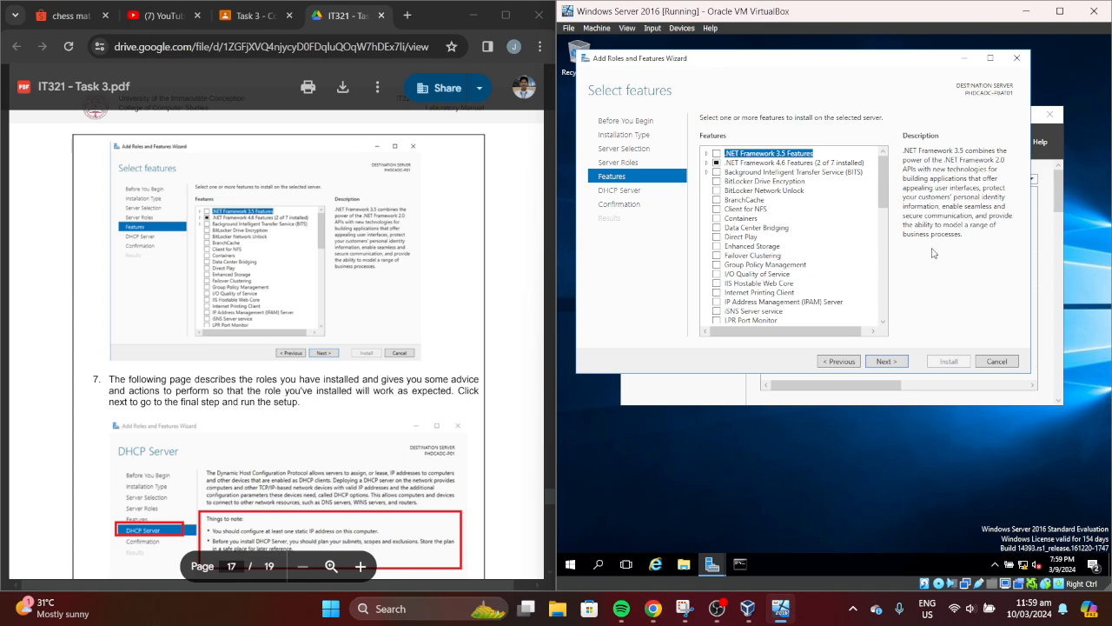
left_click_drag(553, 499, 549, 498)
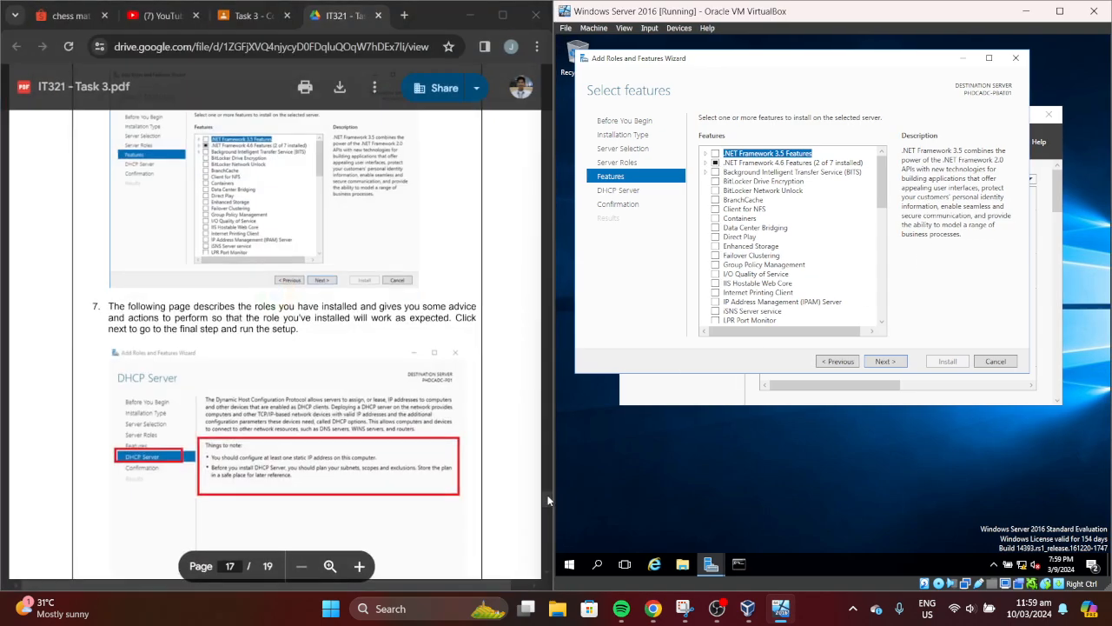
left_click(546, 494)
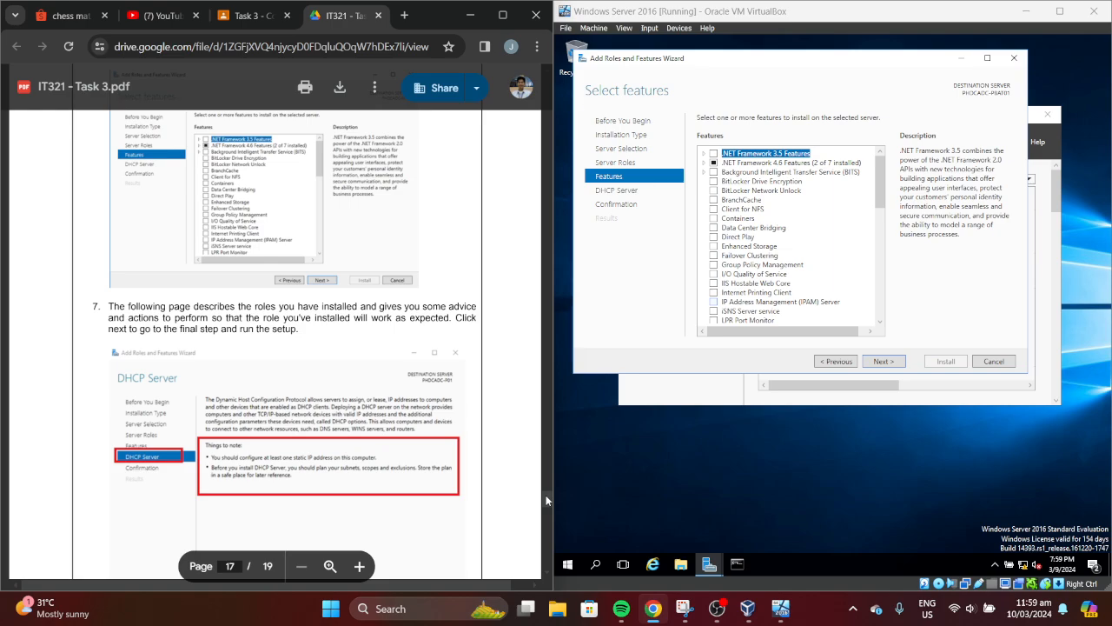
scroll(546, 495, "down", 1)
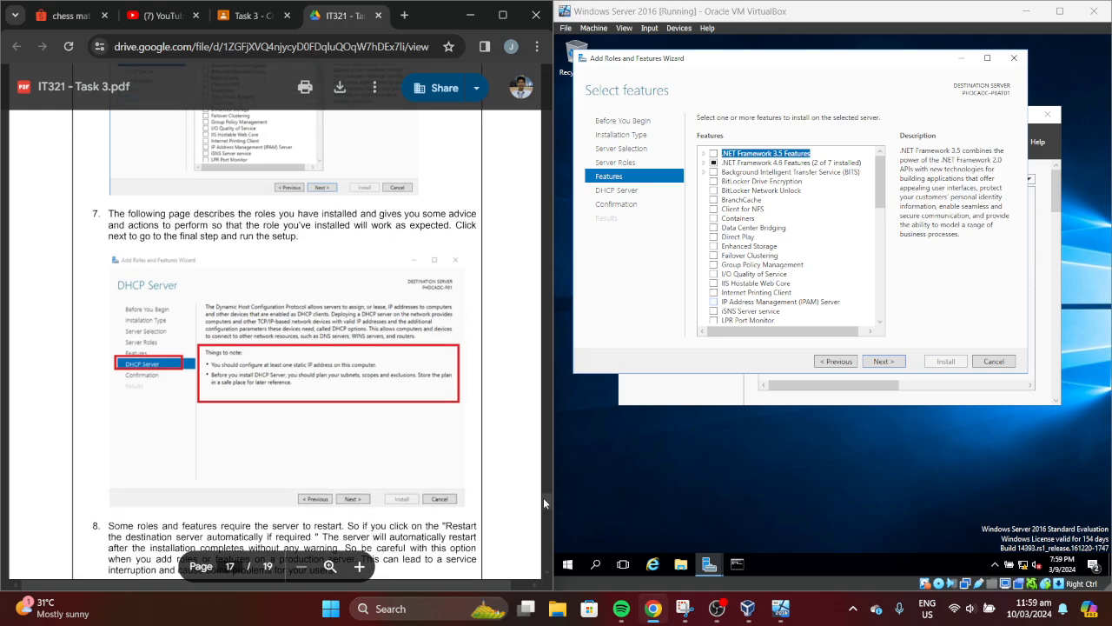
left_click(876, 363)
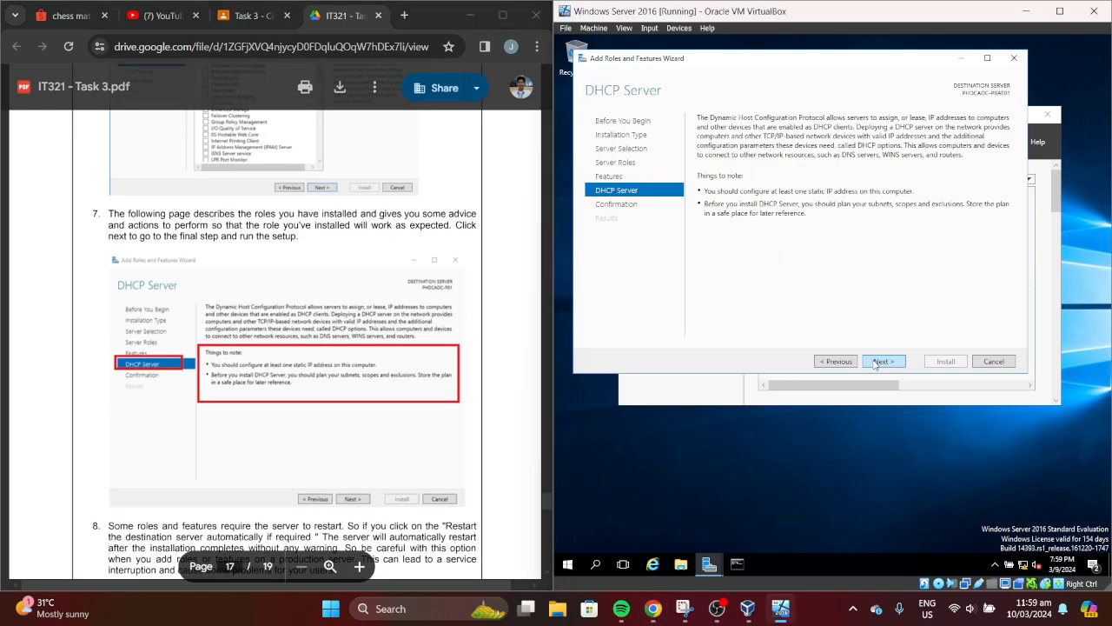
left_click(875, 364)
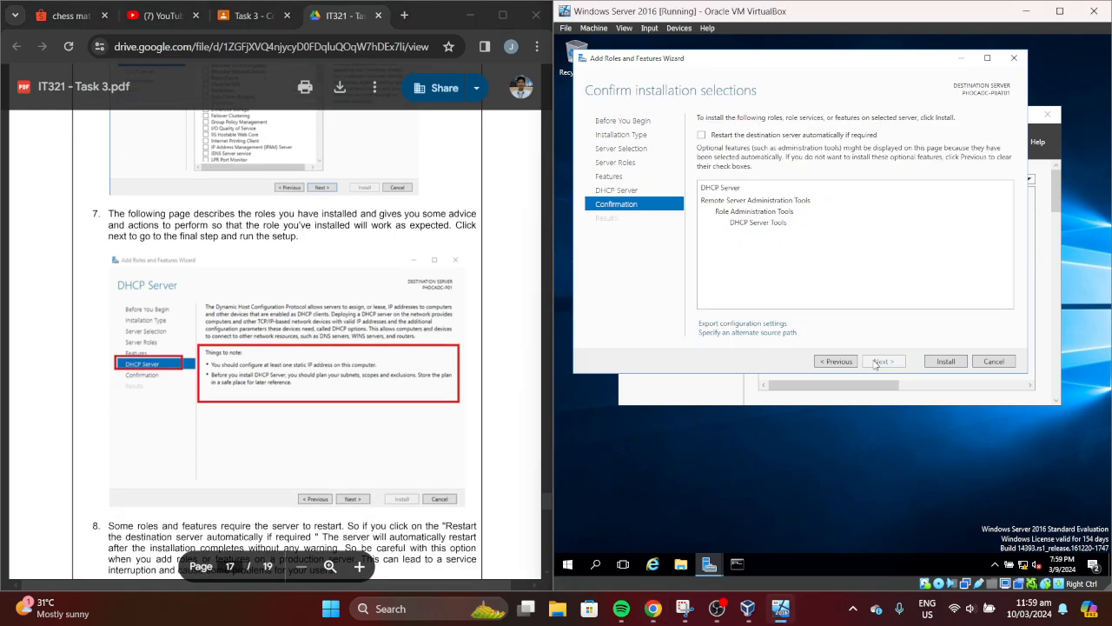
Allow automatic restart of the destination server if required and start the DHCP Server installation
left_click(546, 499)
scroll(545, 508, "down", 6)
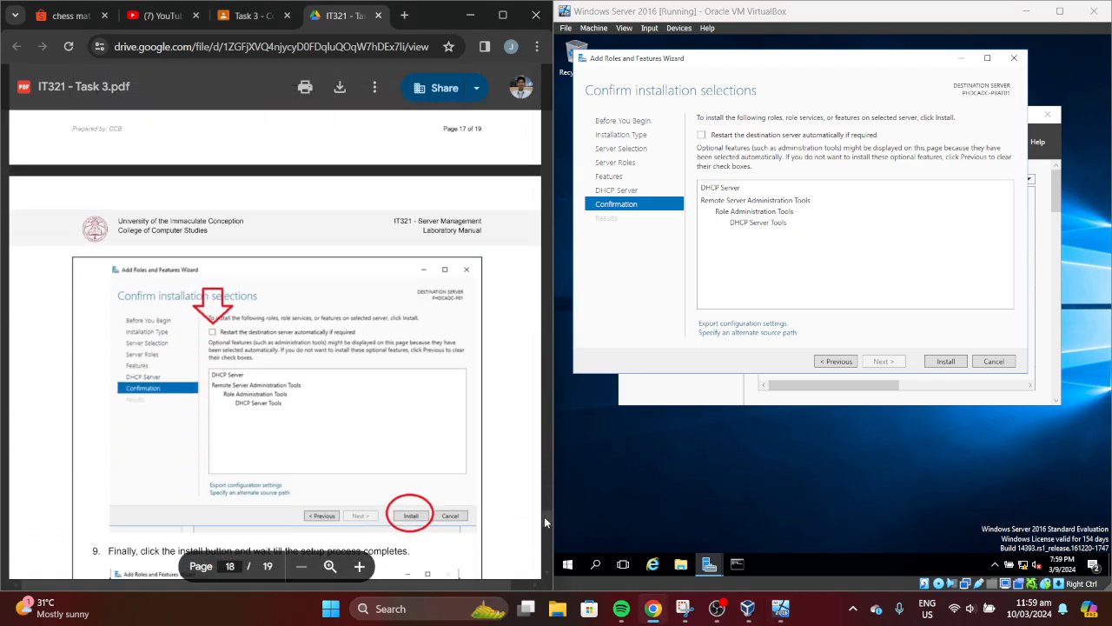
left_click_drag(545, 517, 544, 511)
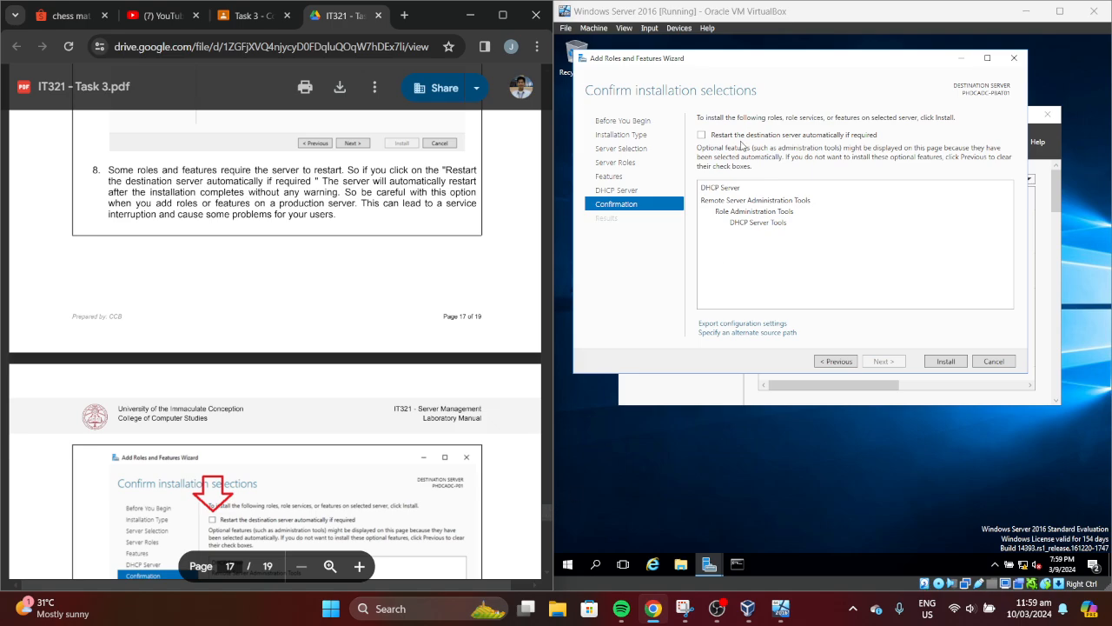
left_click(701, 135)
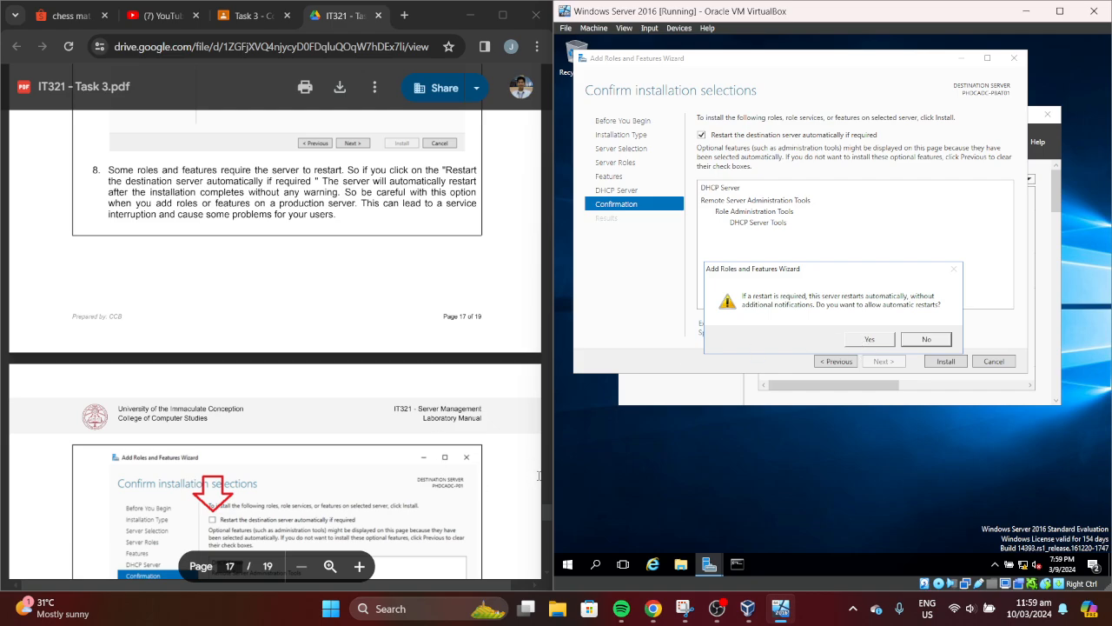
left_click(869, 340)
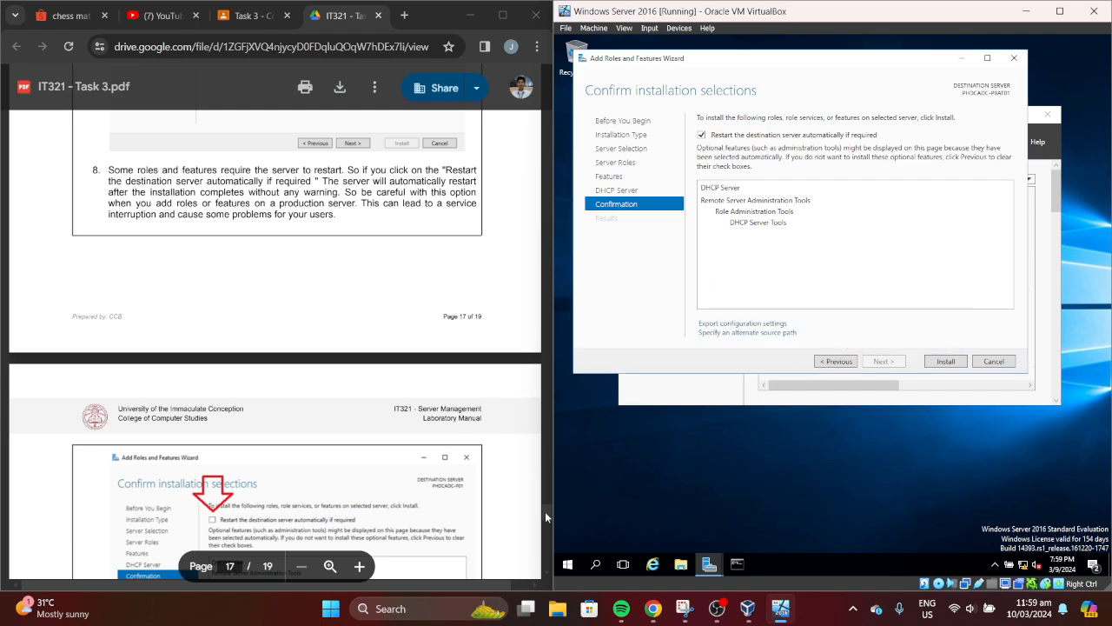
left_click_drag(546, 512, 546, 534)
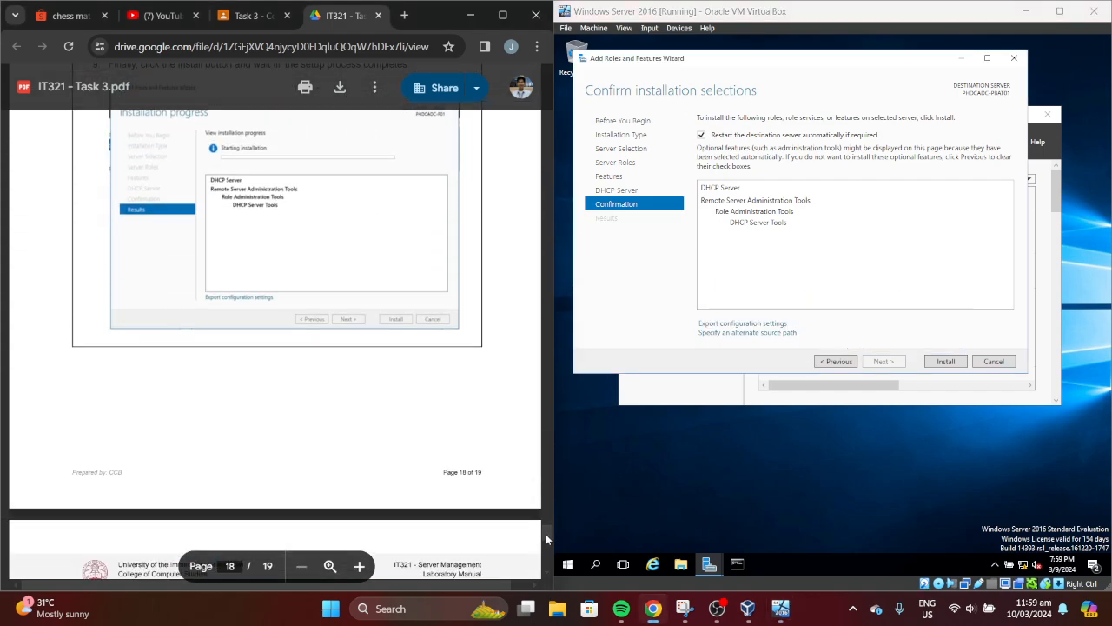
left_click(933, 366)
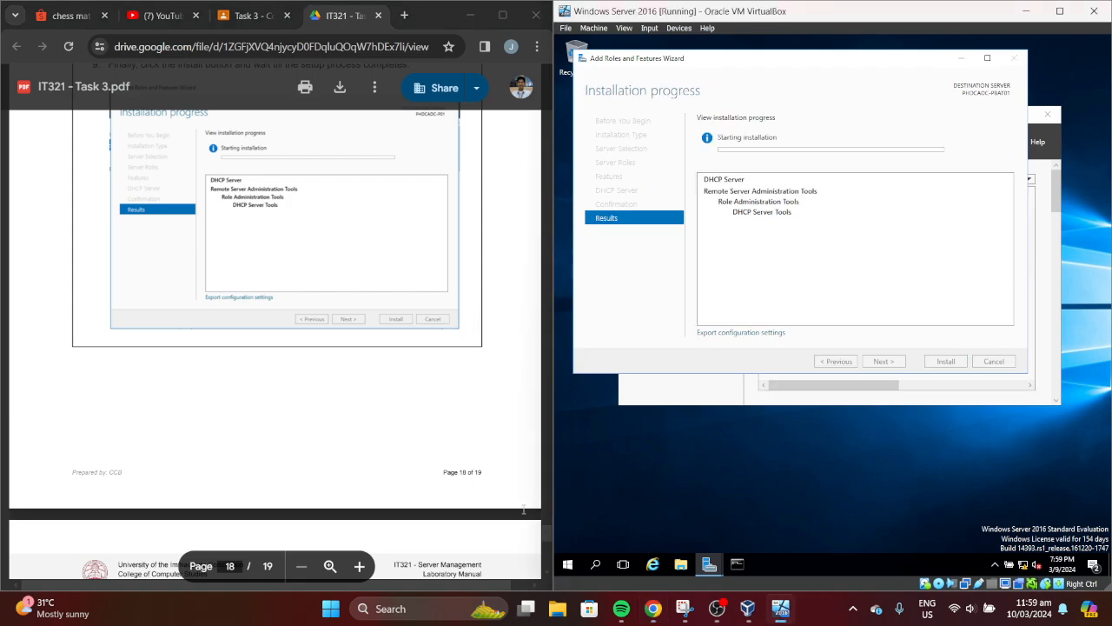
left_click_drag(544, 534, 547, 555)
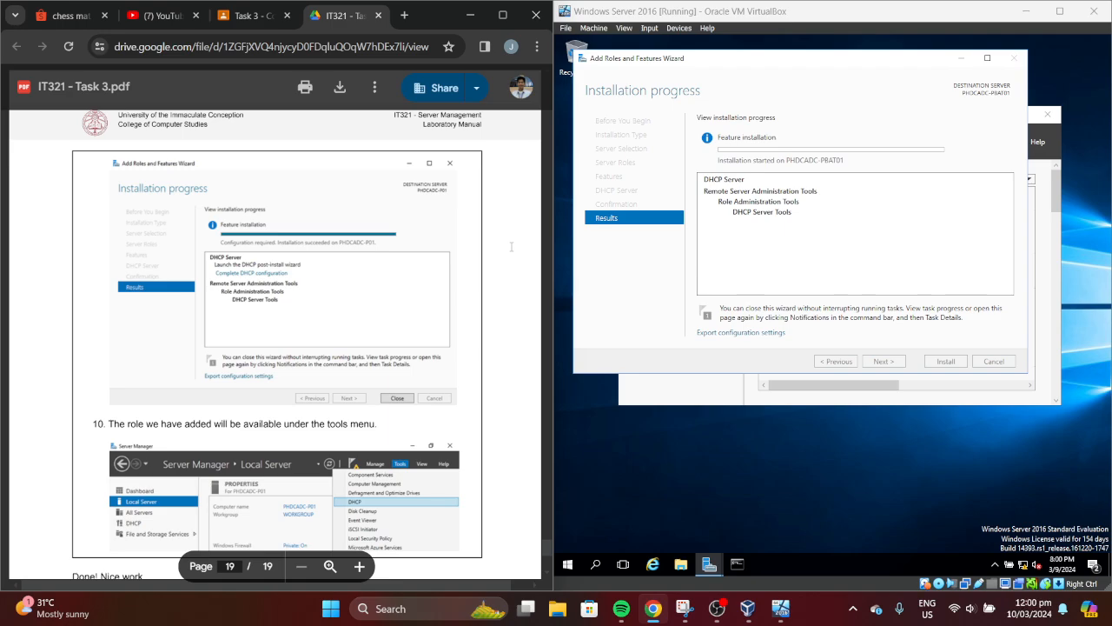
left_click(718, 608)
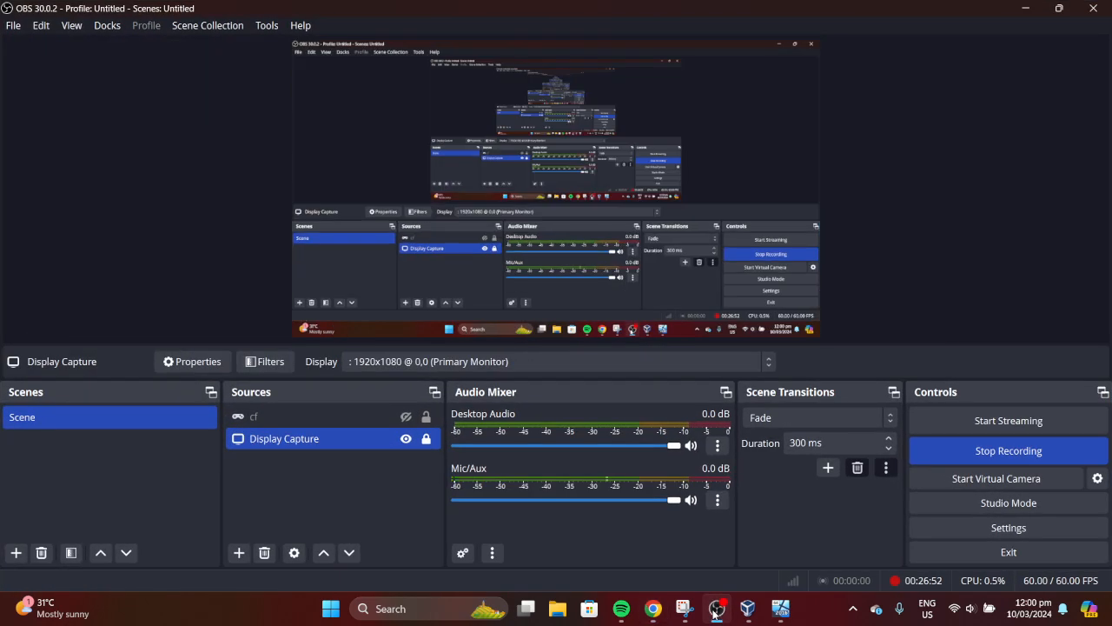
Minimise the OBS Studio window to reveal the PDF guide and VM
left_click(714, 610)
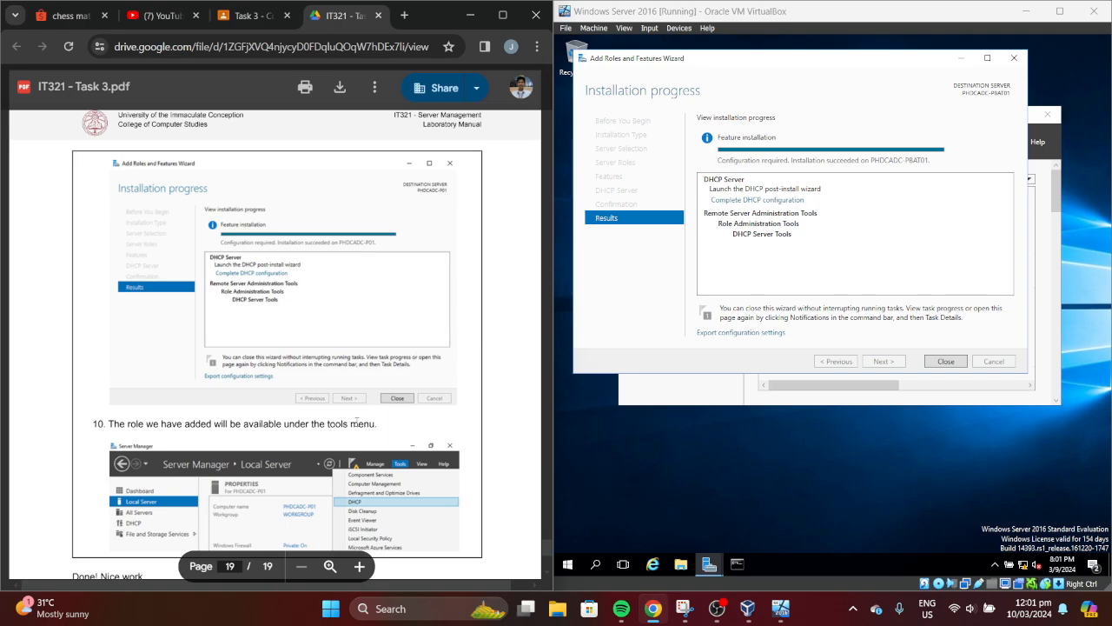
Close the completed installation wizard and launch DHCP from Server Manager's Tools menu
left_click(944, 362)
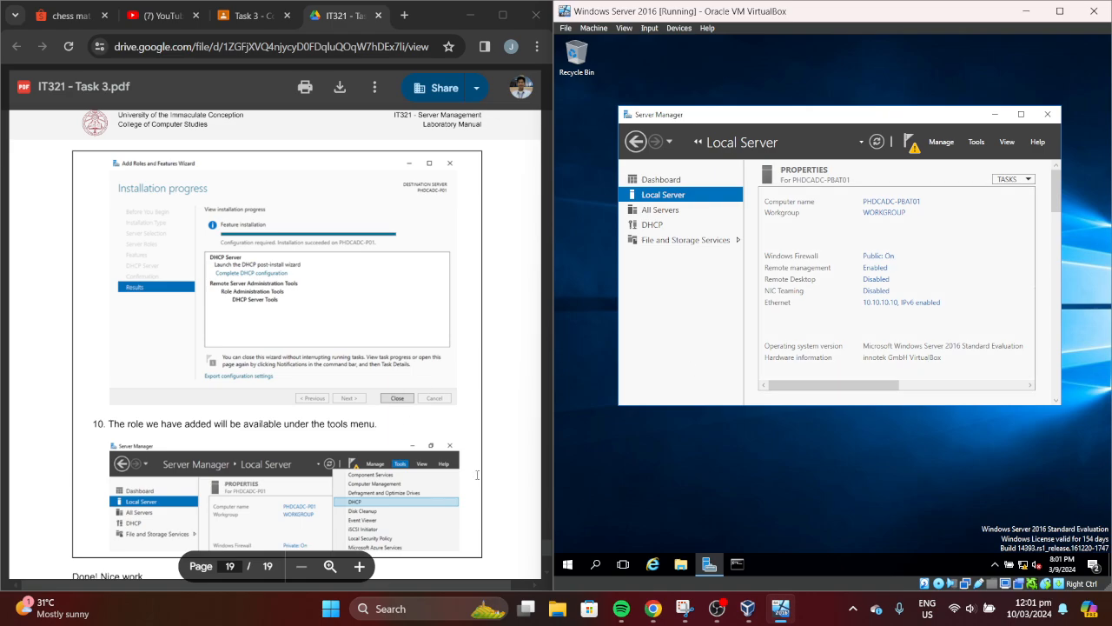
left_click_drag(548, 550, 547, 553)
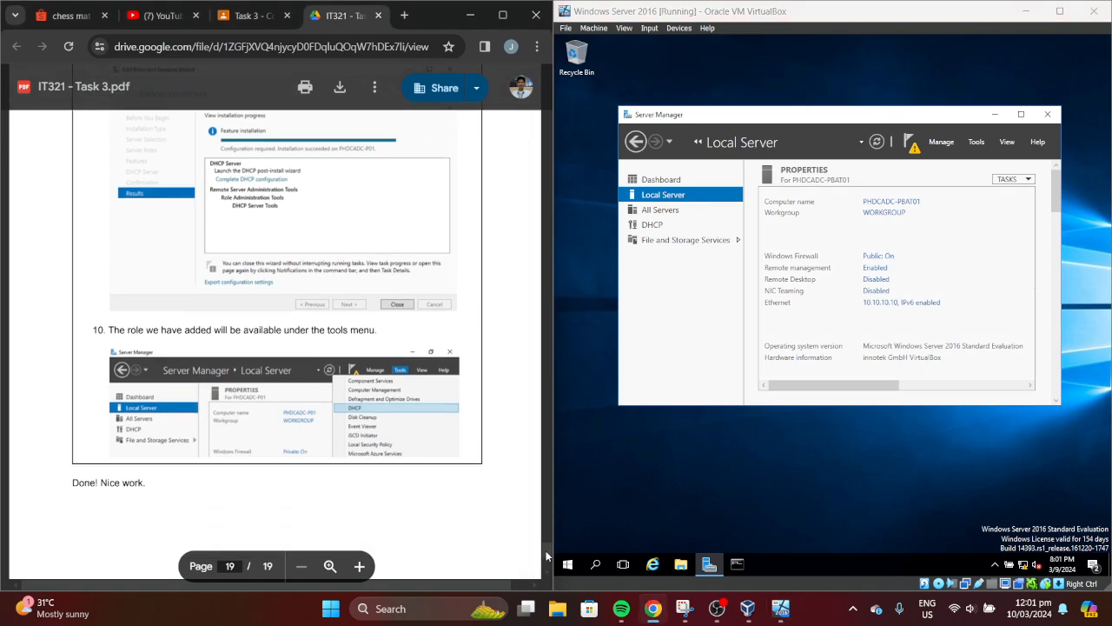
left_click(976, 144)
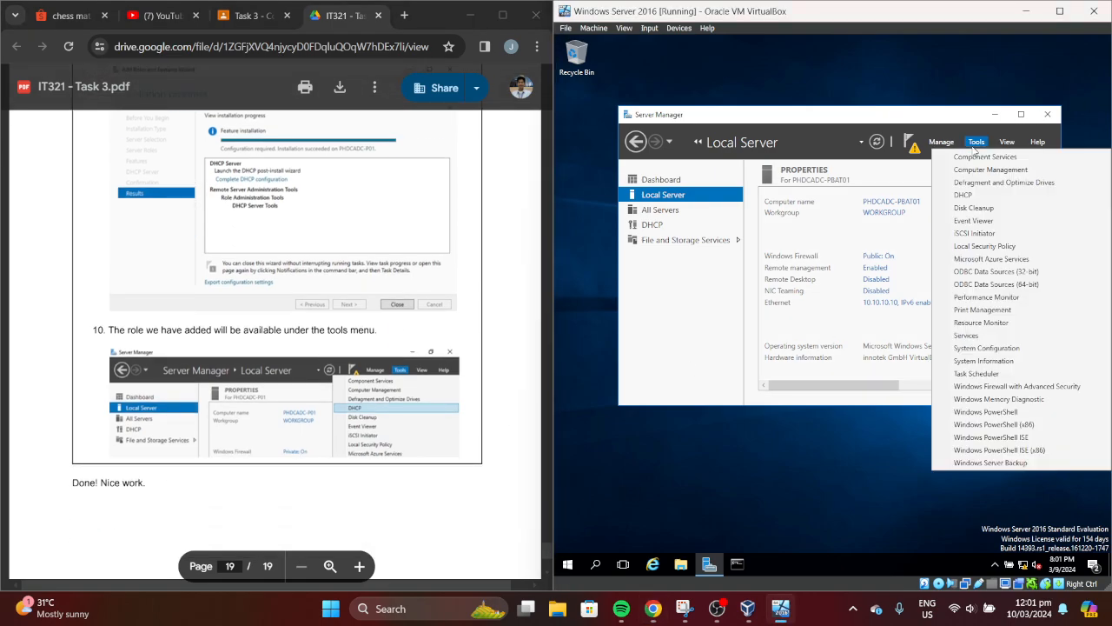
left_click(979, 195)
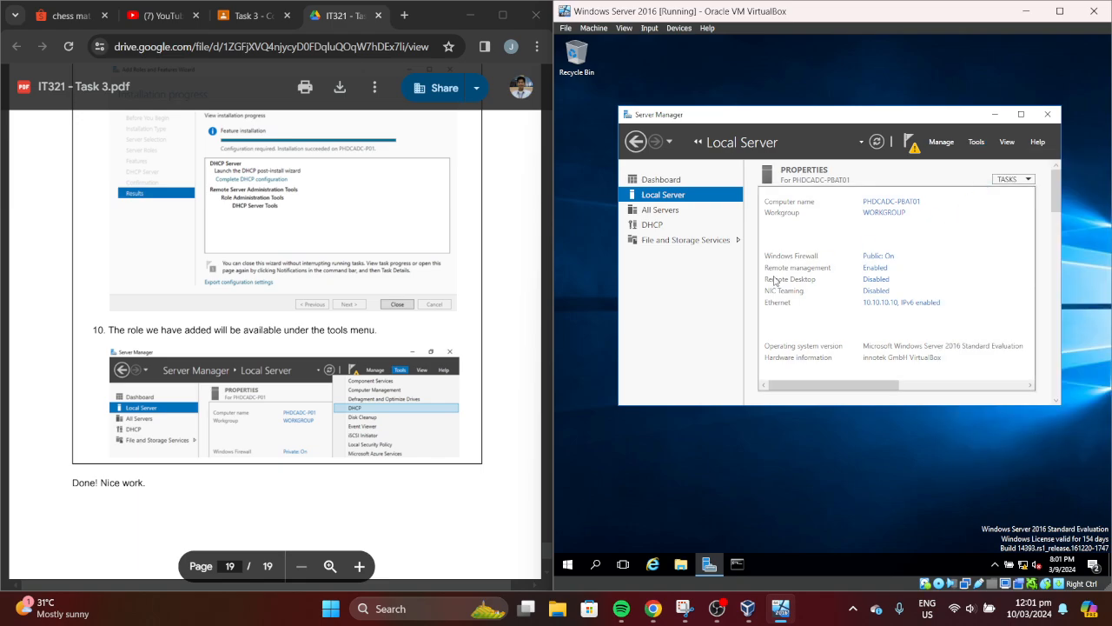
left_click_drag(546, 549, 541, 561)
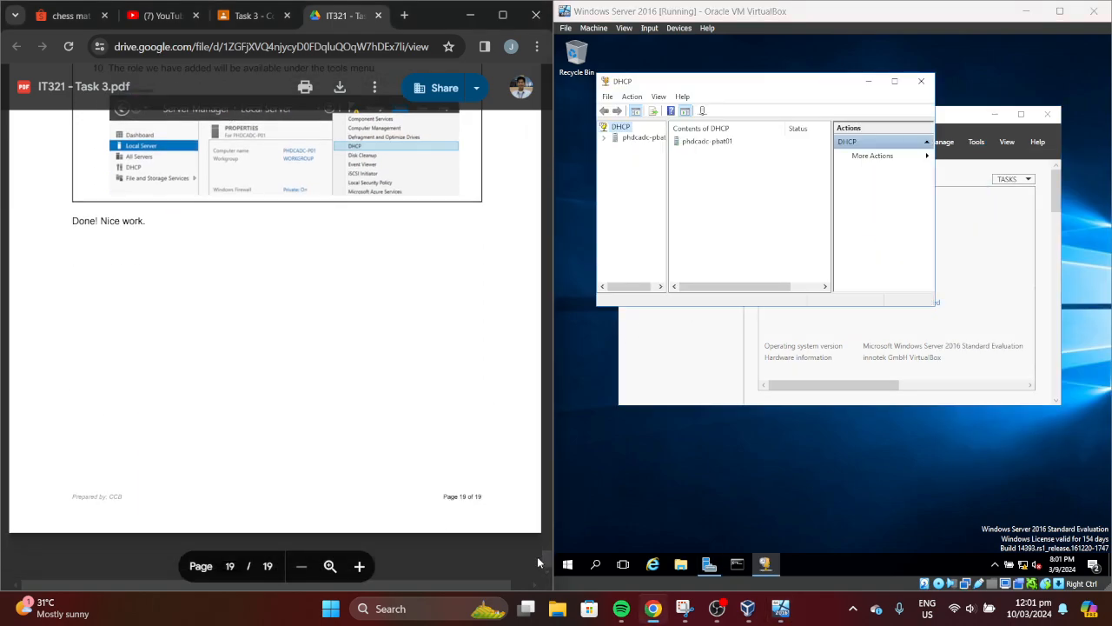
scroll(539, 557, "up", 3)
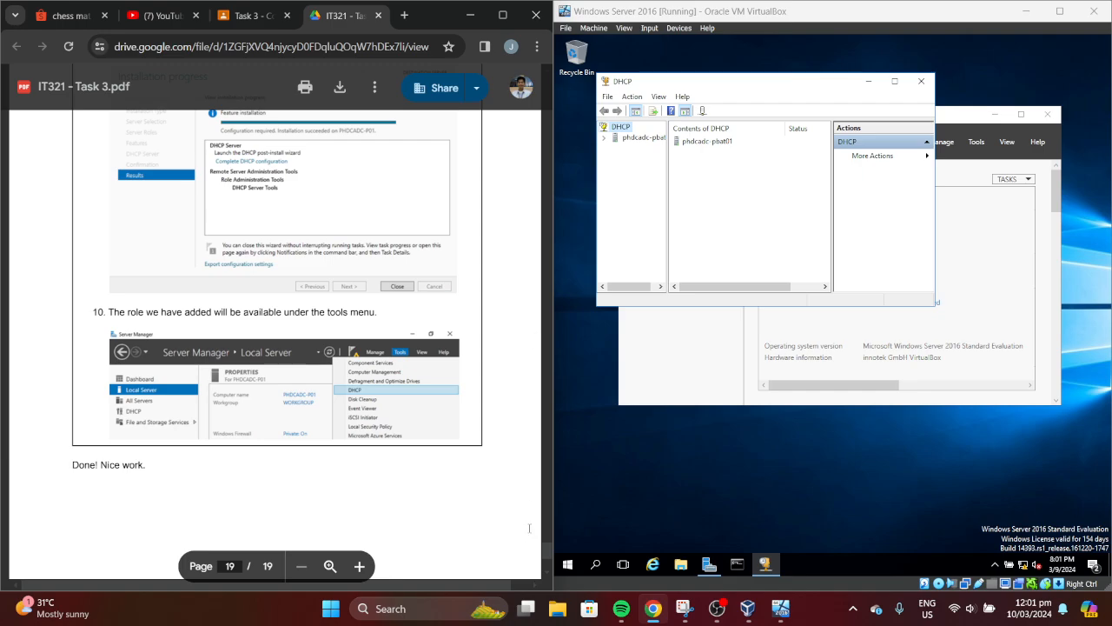
left_click_drag(544, 557, 548, 87)
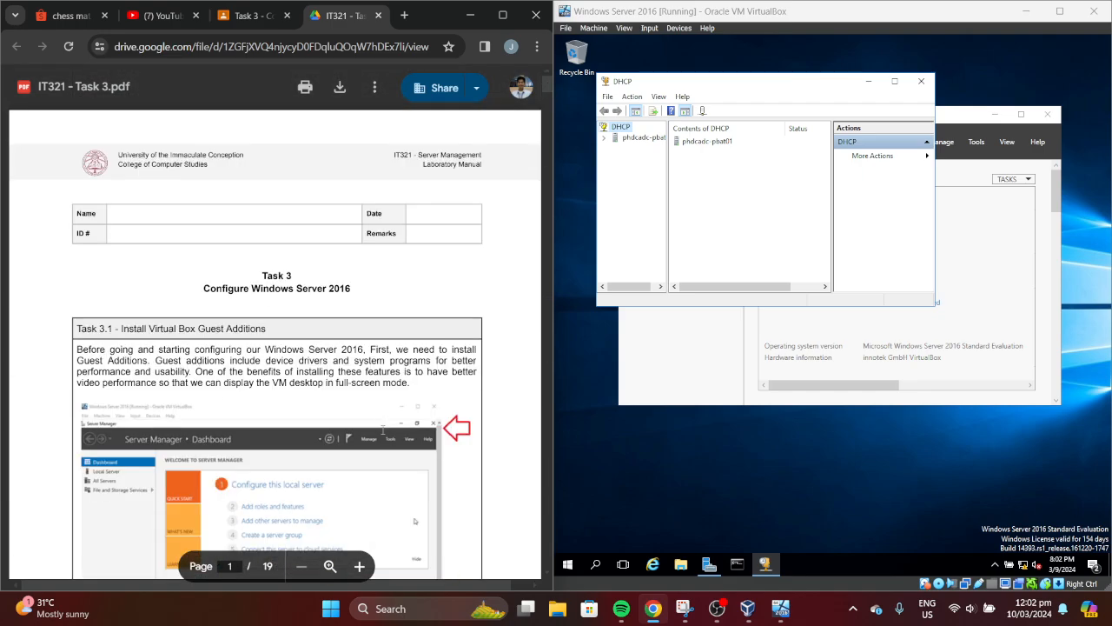